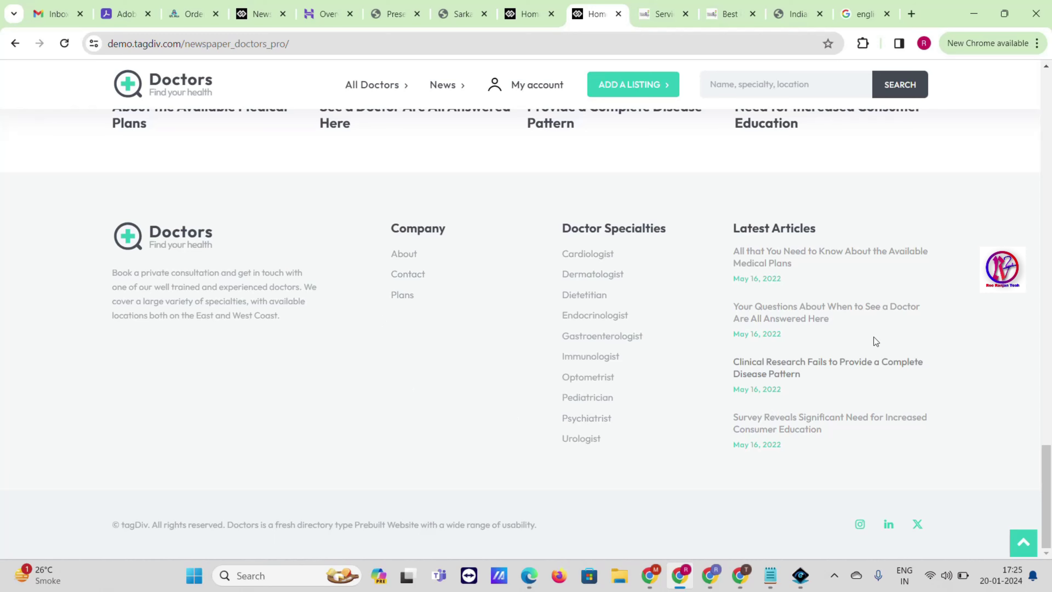
Step: Scroll from the footer back up to the featured doctor cards on the Doctors PRO demo
scroll(618, 324, up, 10)
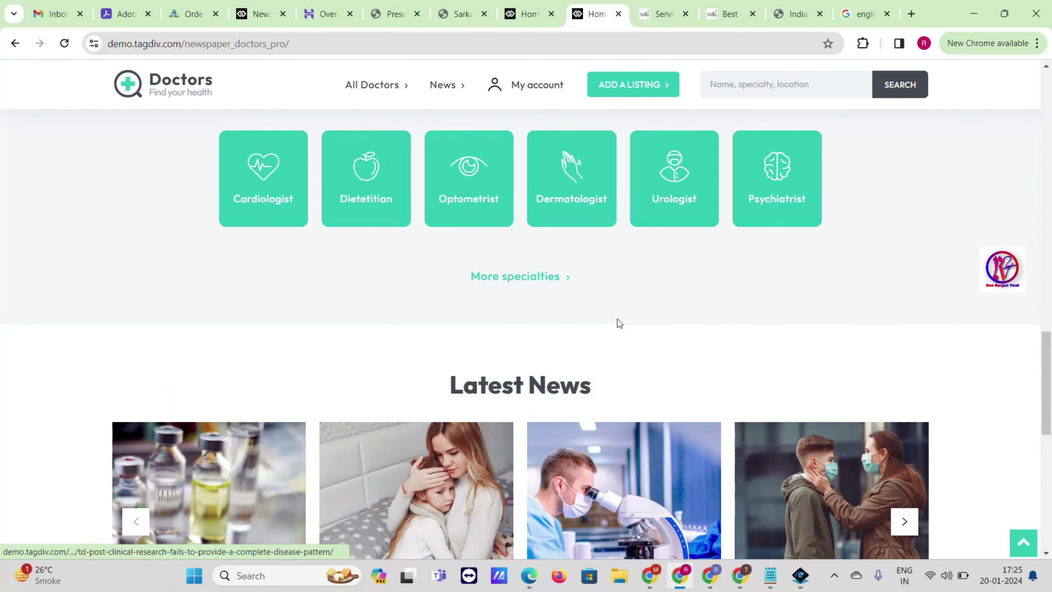
scroll(618, 321, up, 8)
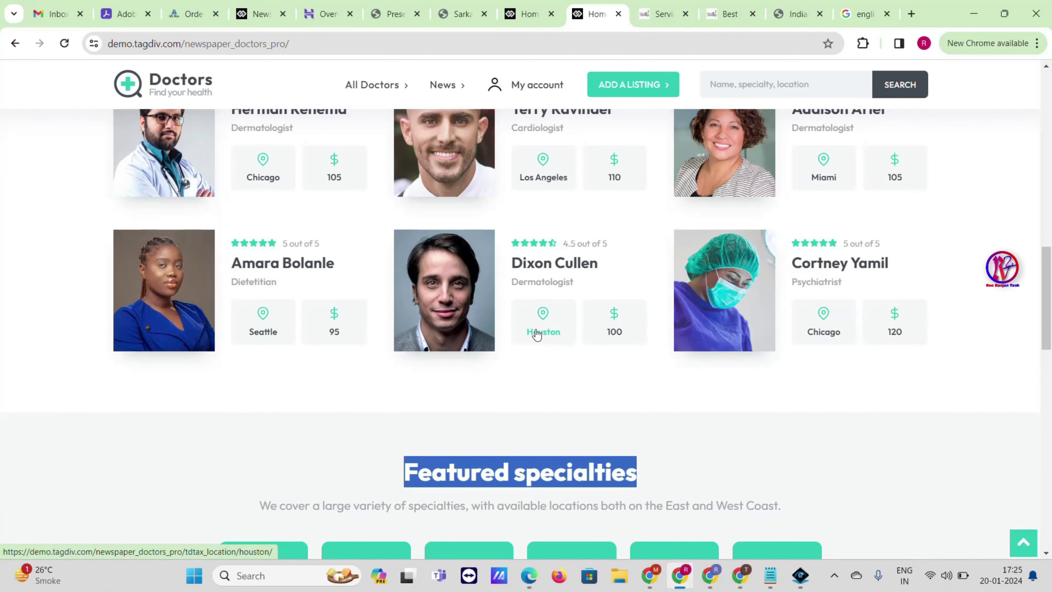
scroll(538, 334, up, 6)
scroll(251, 382, down, 3)
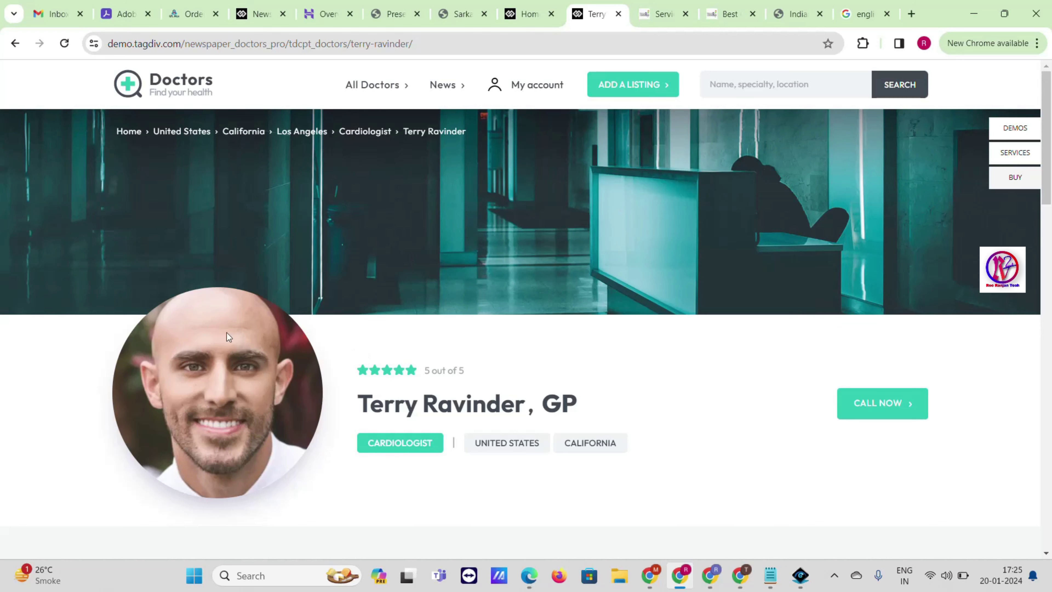
Step: Look through the cardiologist's contact row, Overview, map and footer, then bring up the ThemeRaja store tab
scroll(227, 332, down, 5)
scroll(622, 315, down, 3)
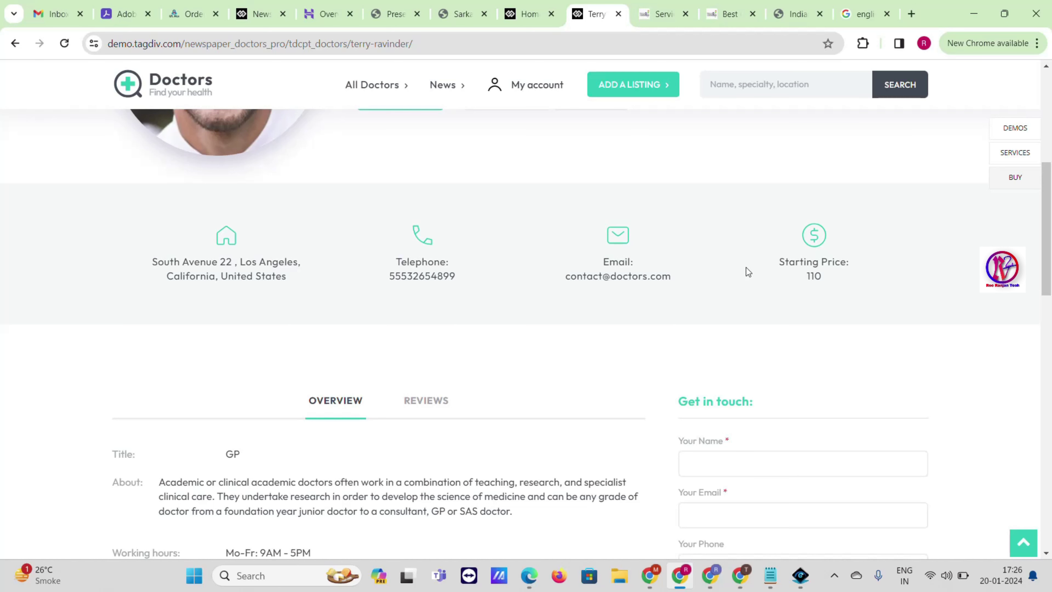
scroll(848, 247, down, 2)
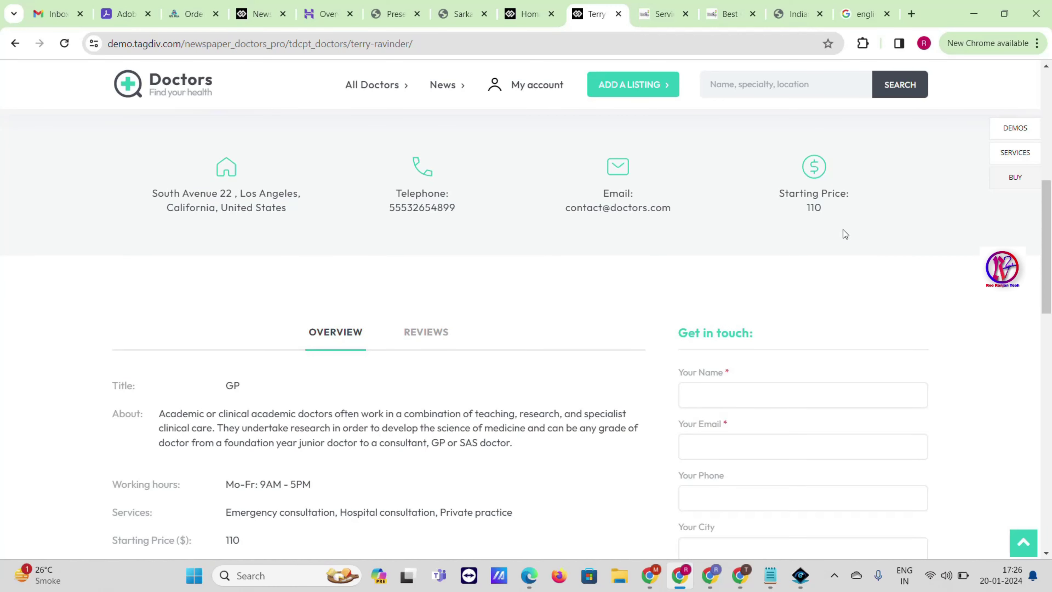
scroll(248, 340, down, 5)
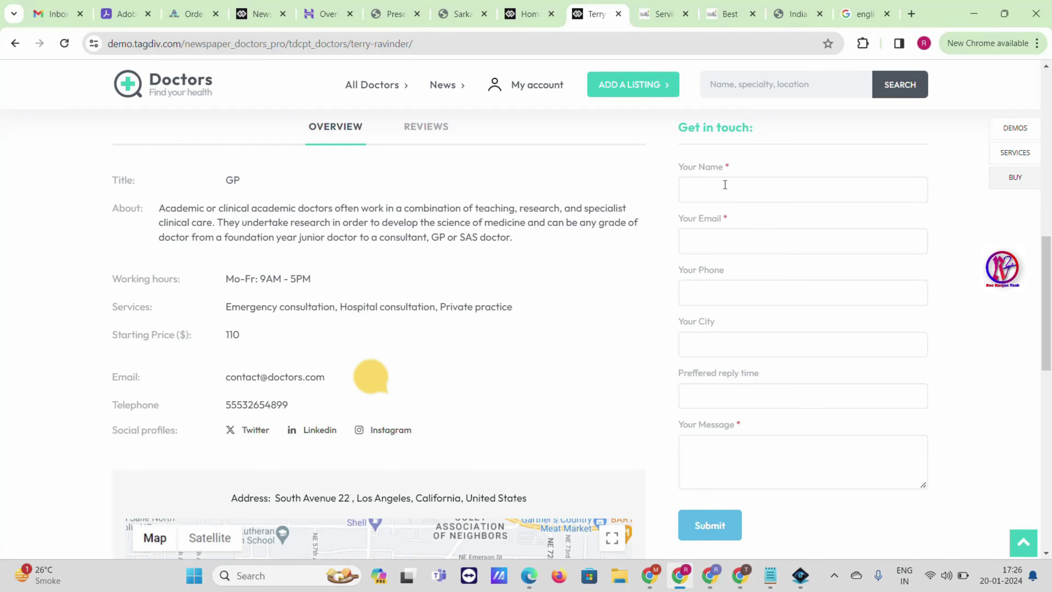
scroll(526, 331, down, 6)
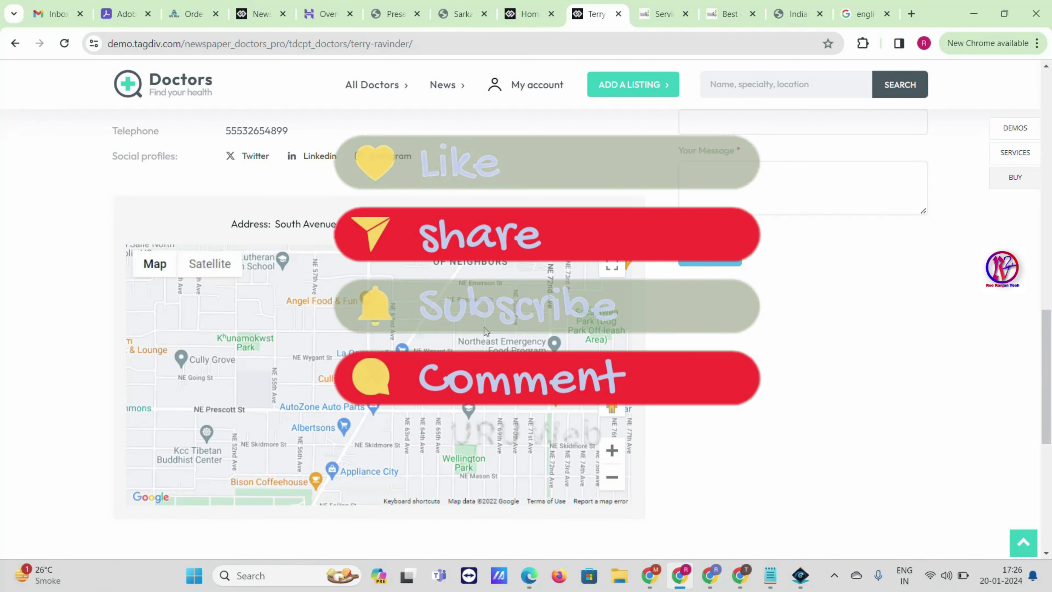
scroll(645, 306, down, 9)
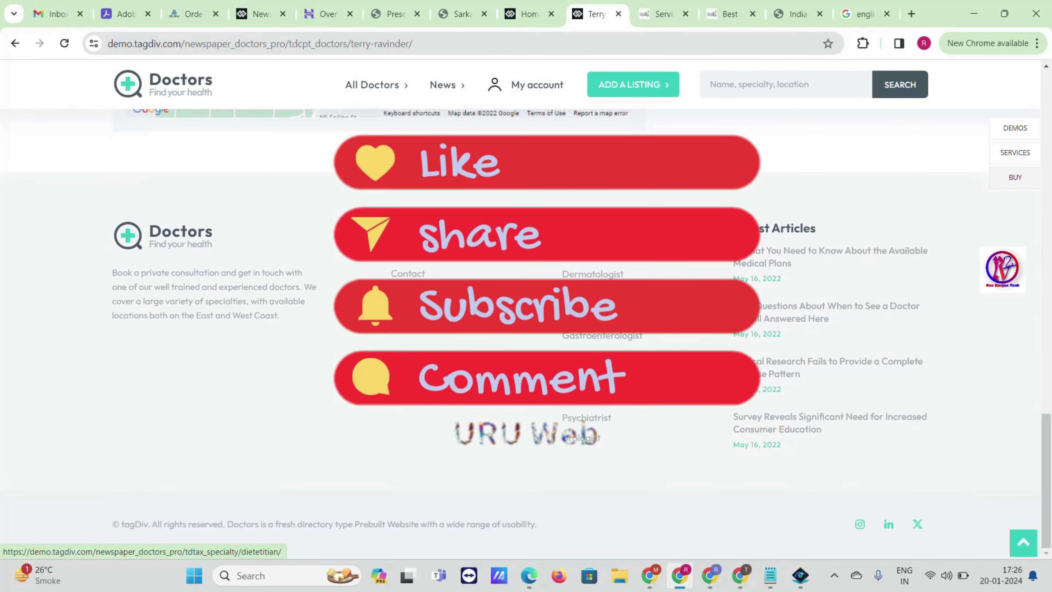
scroll(847, 320, up, 15)
scroll(848, 320, up, 6)
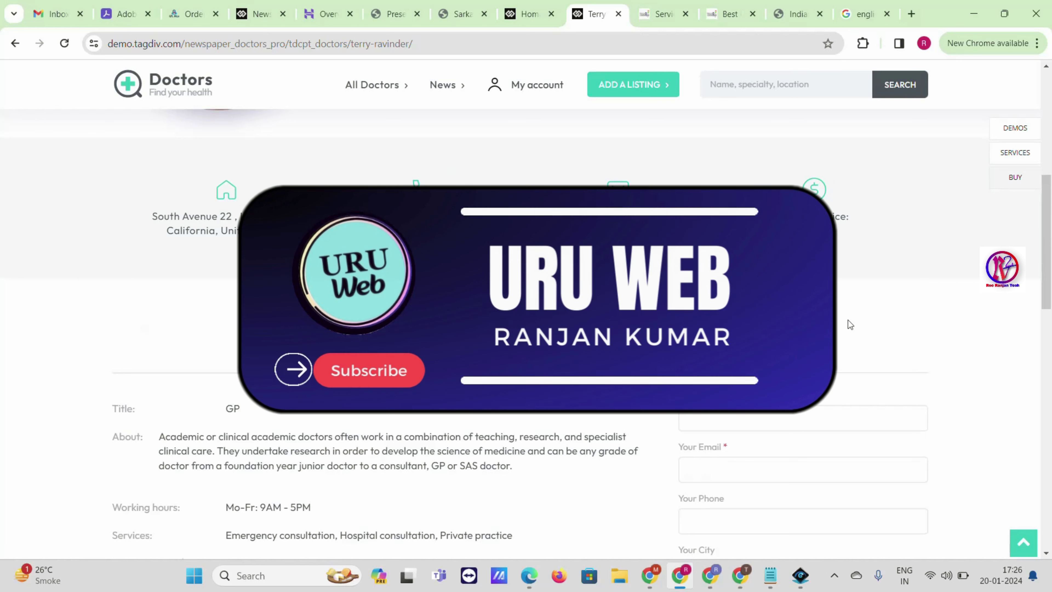
scroll(848, 320, up, 2)
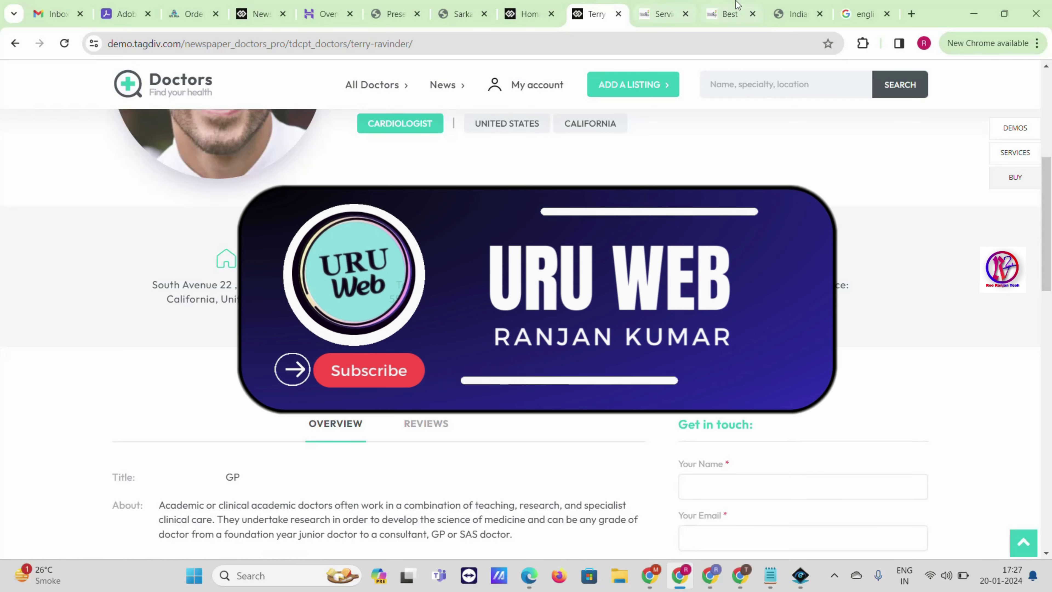
click(748, 5)
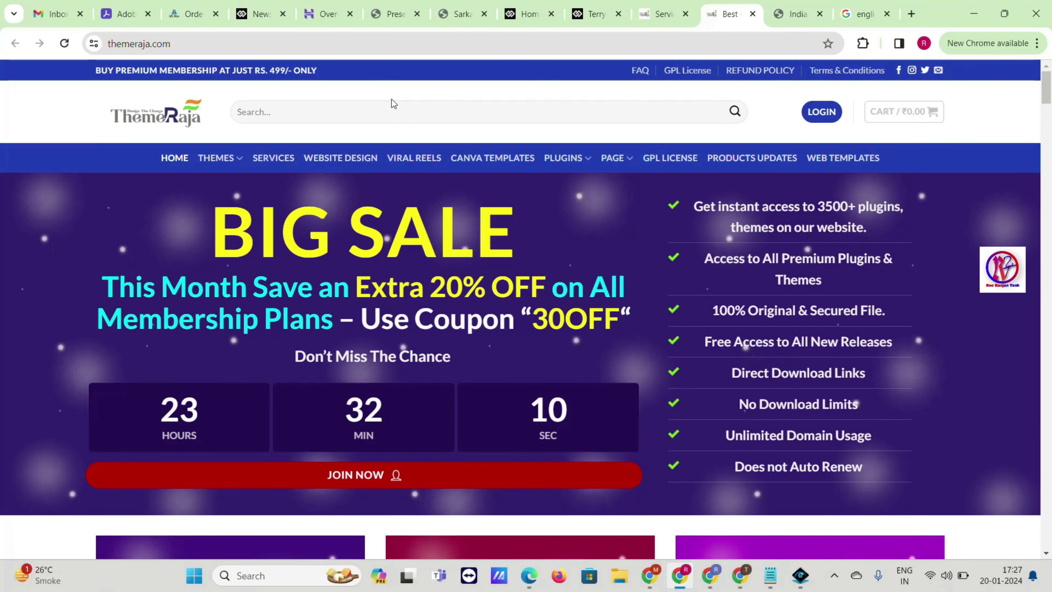
Step: Switch to the Hostinger hPanel 'Overview' tab showing the WordPress dashboard
click(326, 15)
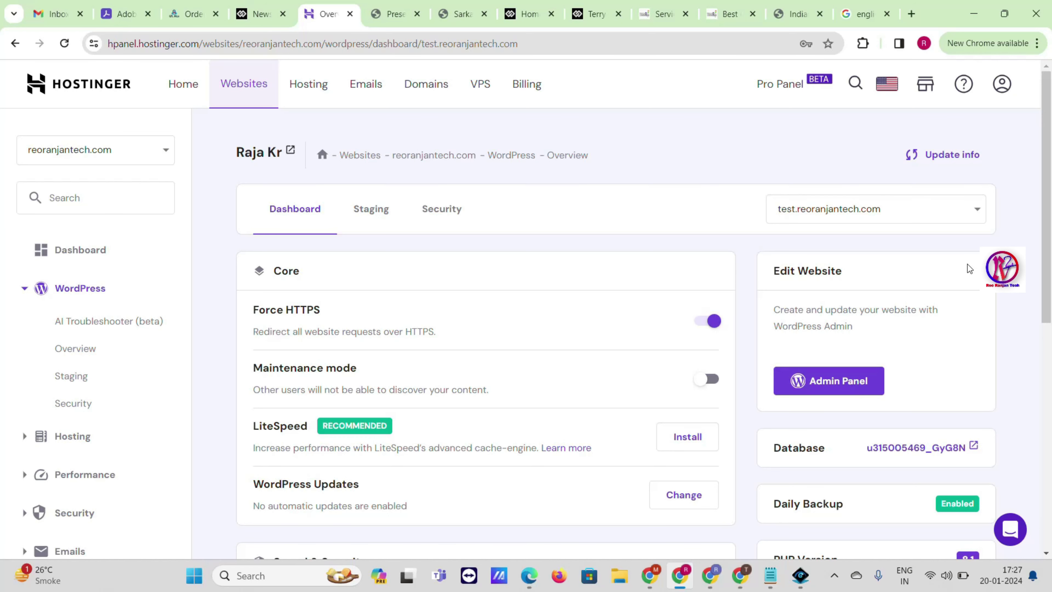
Step: Start a new WordPress install under Site Installs and accept the suggested website title
scroll(754, 315, down, 10)
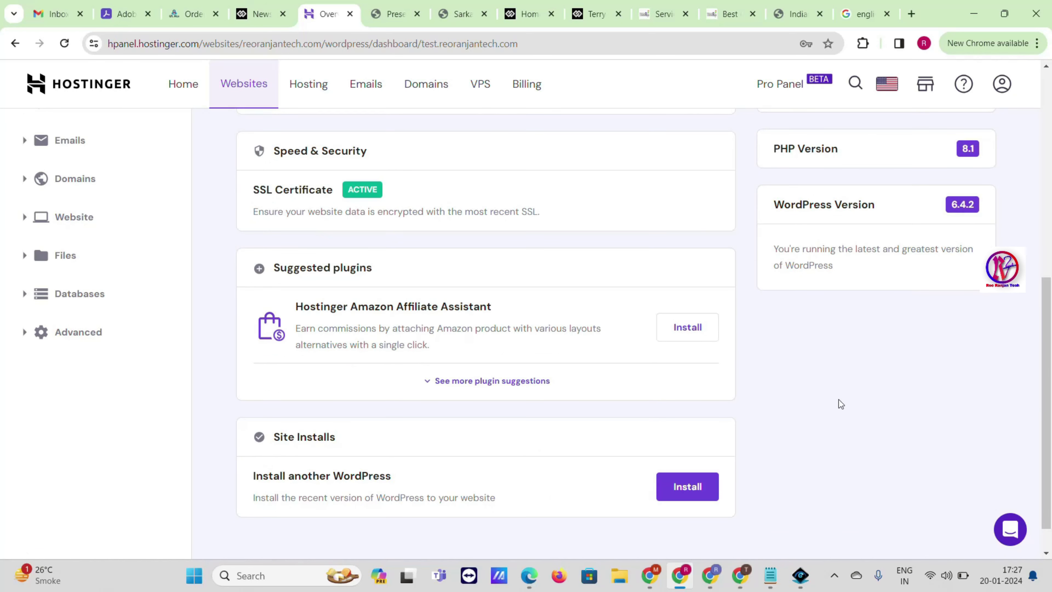
click(705, 495)
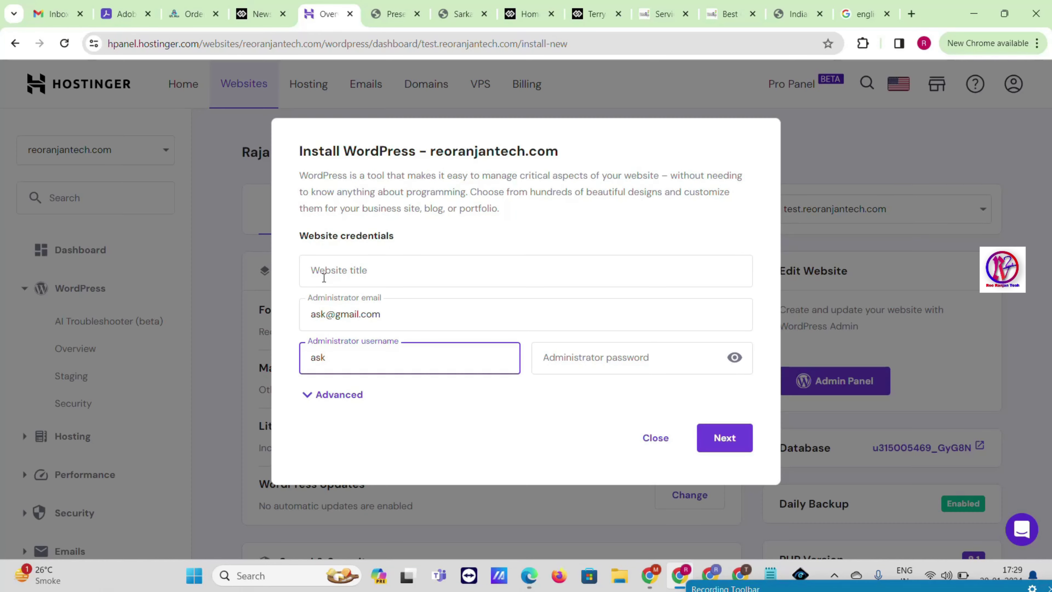
click(355, 274)
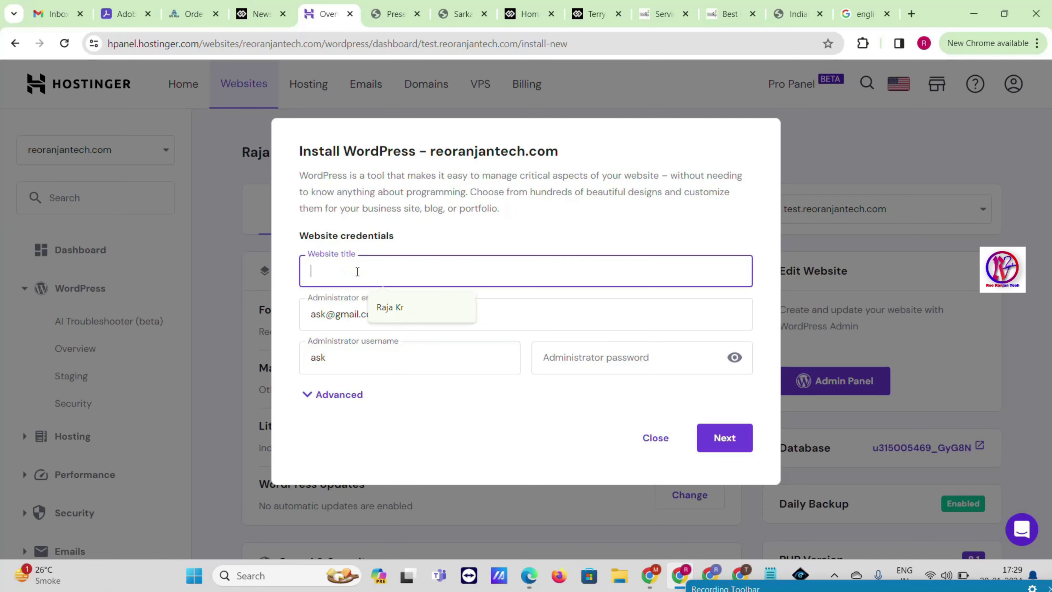
click(393, 307)
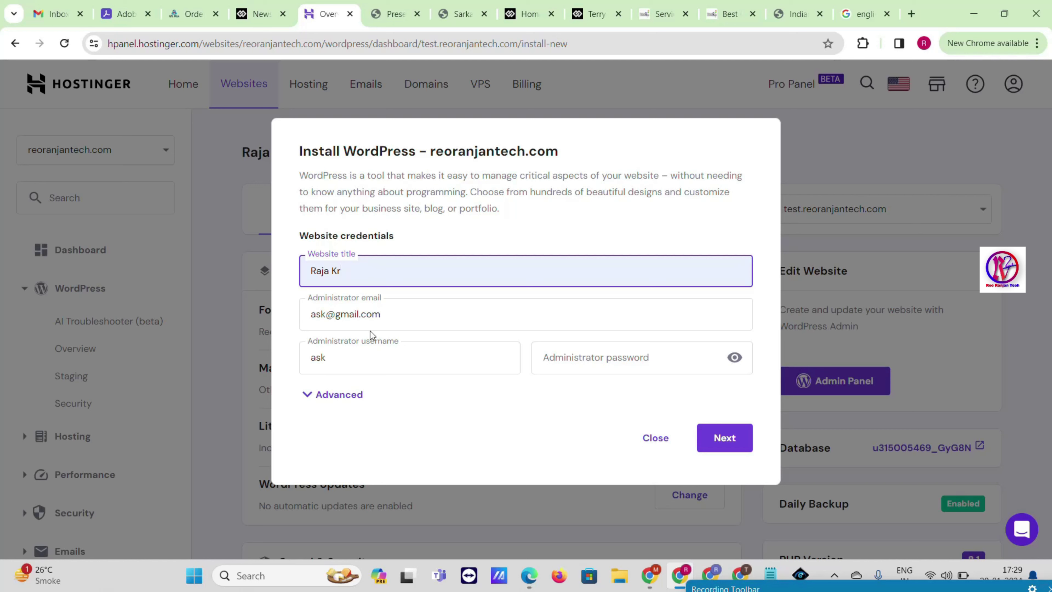
Step: Enter the administrator password and install, overwriting the existing files at test.reoranjantech.com/rs
click(594, 363)
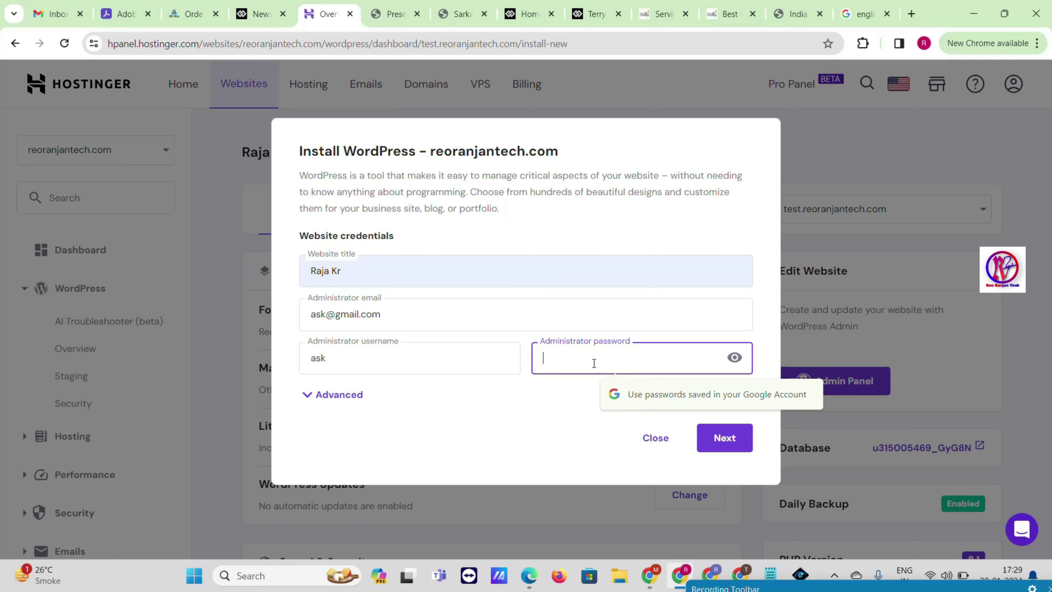
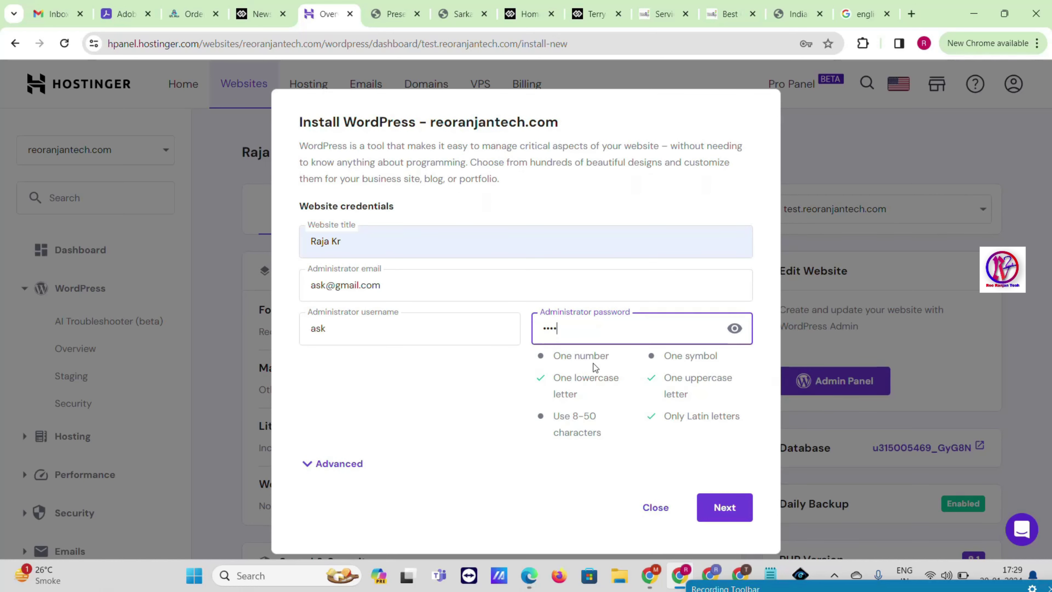
key(BackSpace)
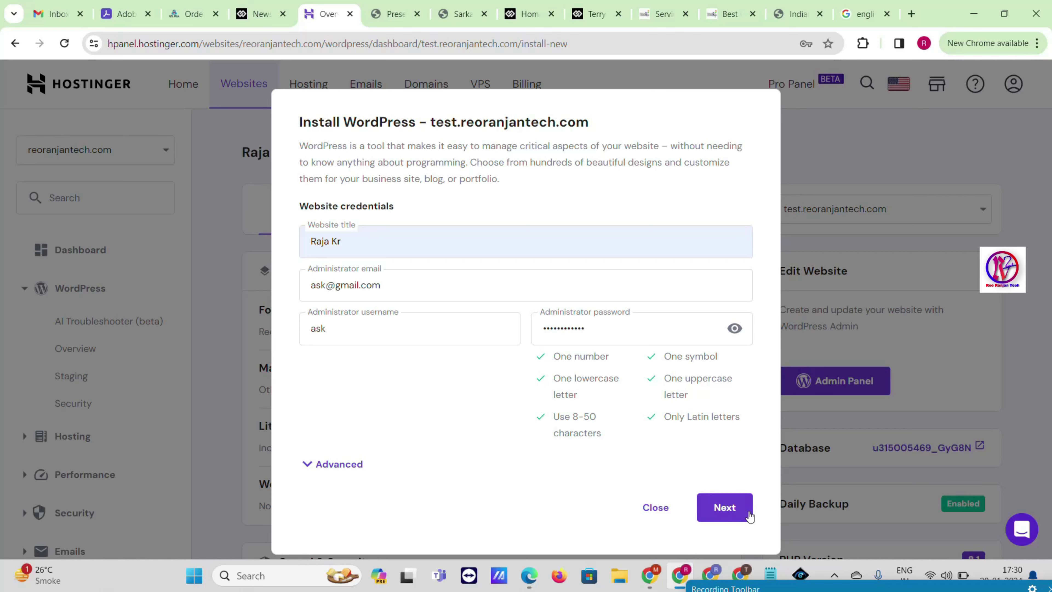
click(724, 507)
click(721, 468)
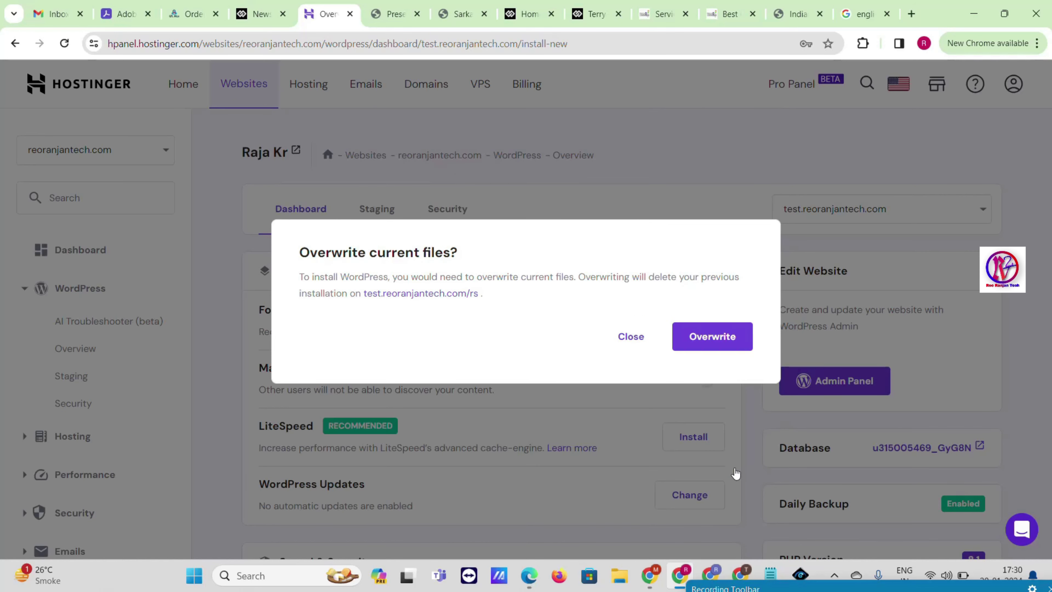
click(723, 340)
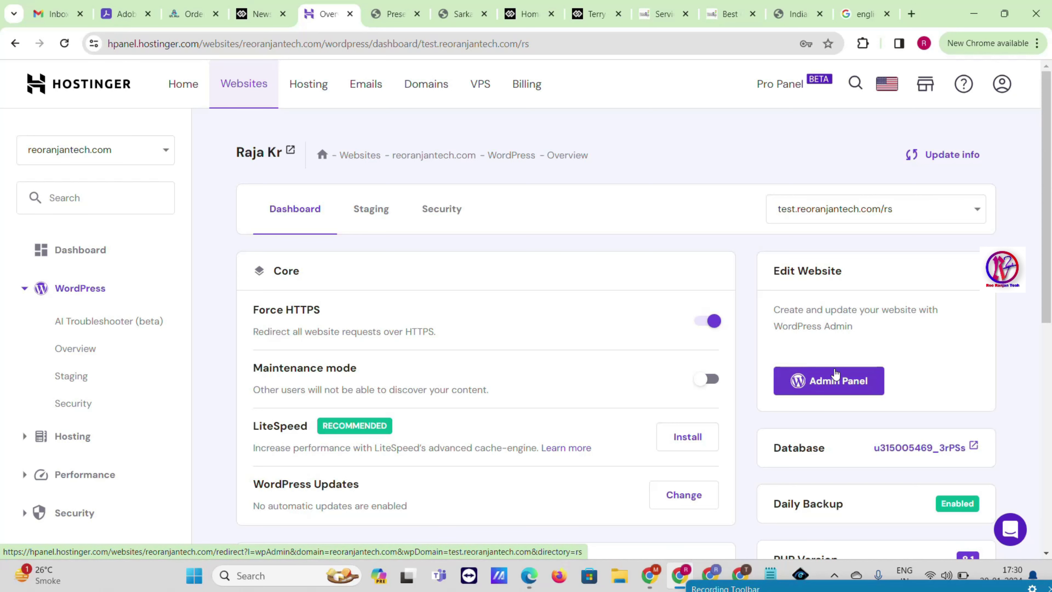
Step: Open the new site's wp-admin URL in an Incognito window
click(828, 393)
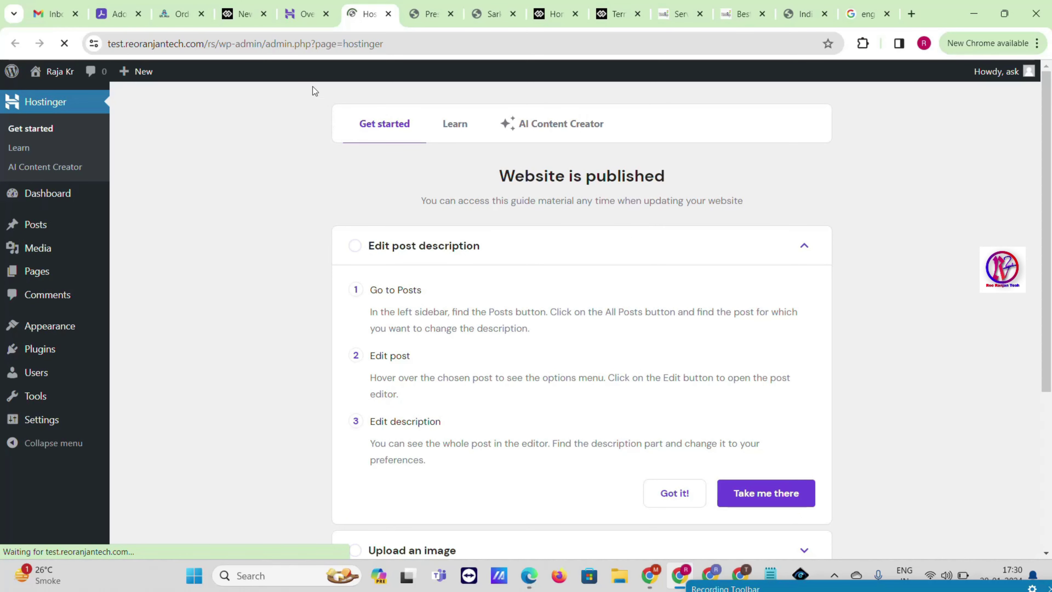
drag(270, 45, 108, 43)
key(ctrl+c)
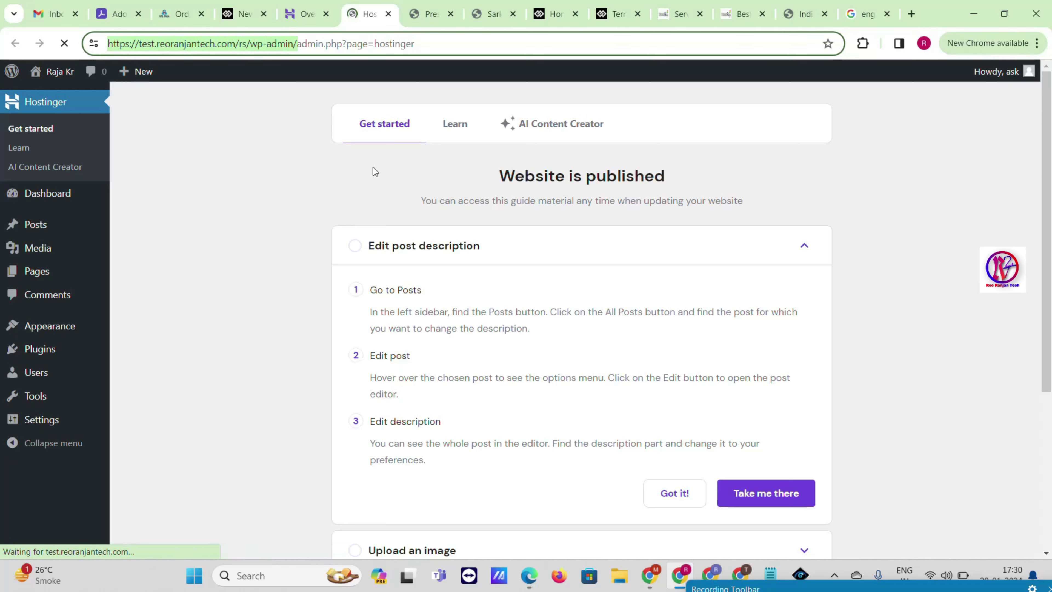
click(1037, 46)
click(850, 153)
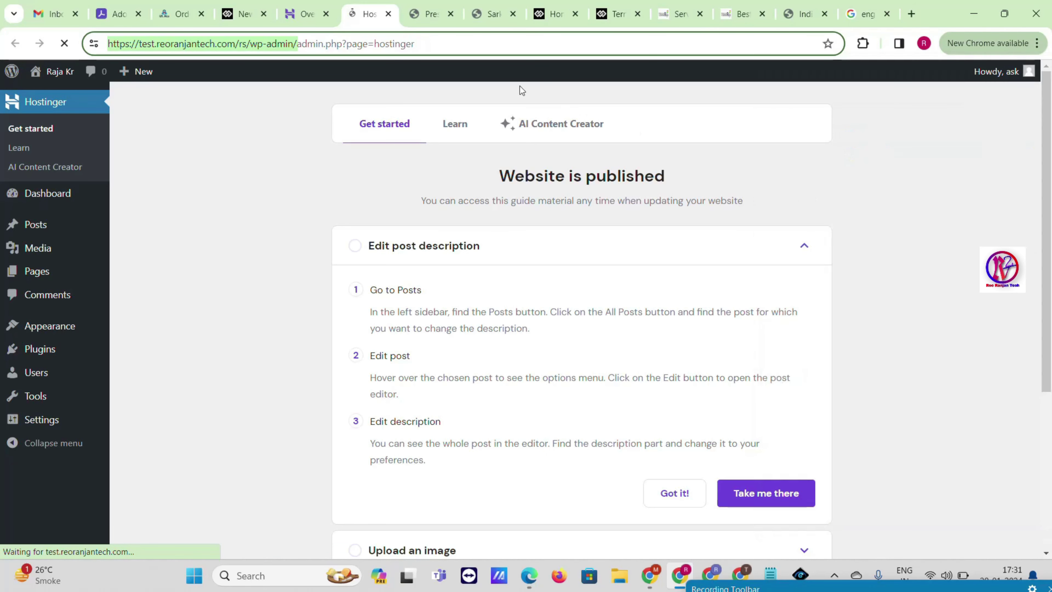
key(ctrl+v)
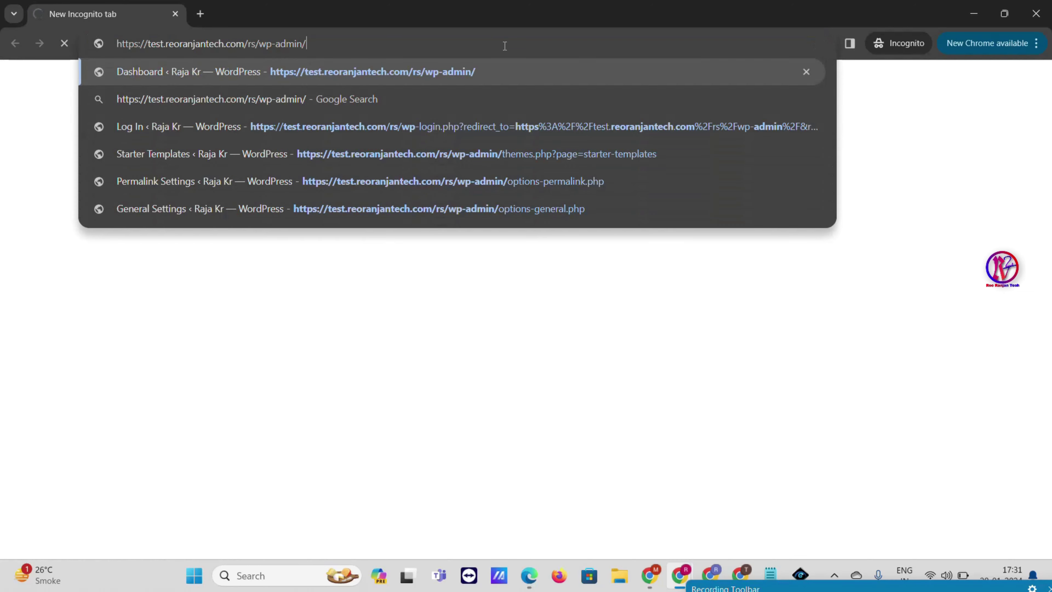
key(Return)
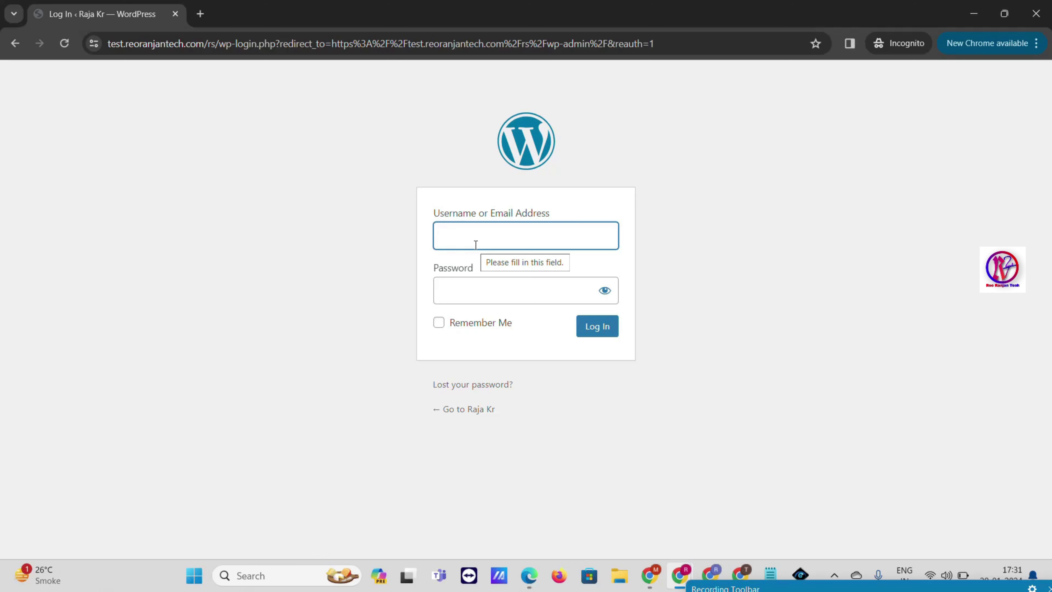
Step: Log in with the administrator username and password
click(490, 295)
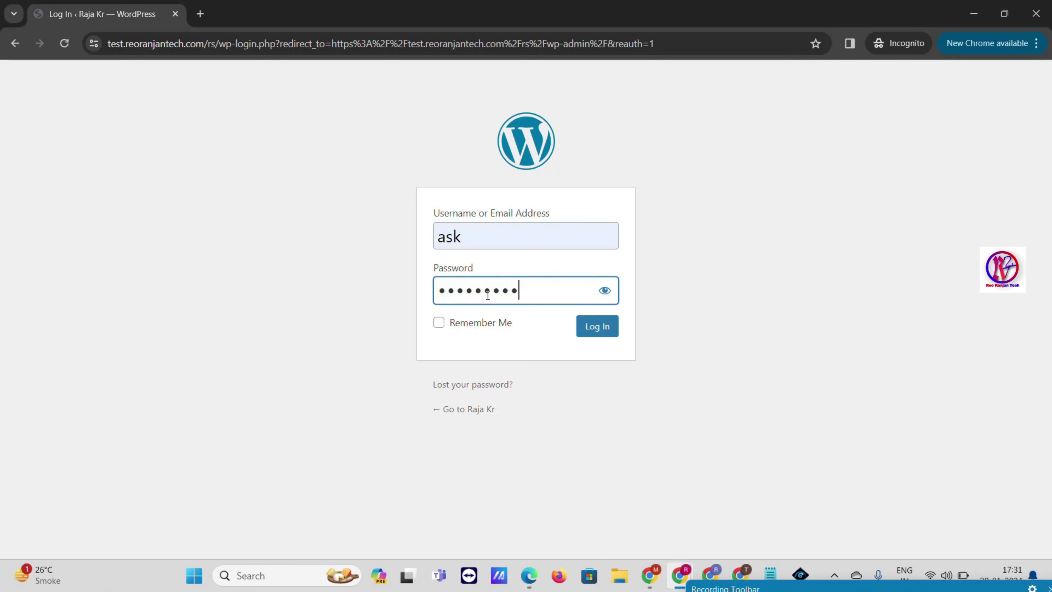
click(592, 332)
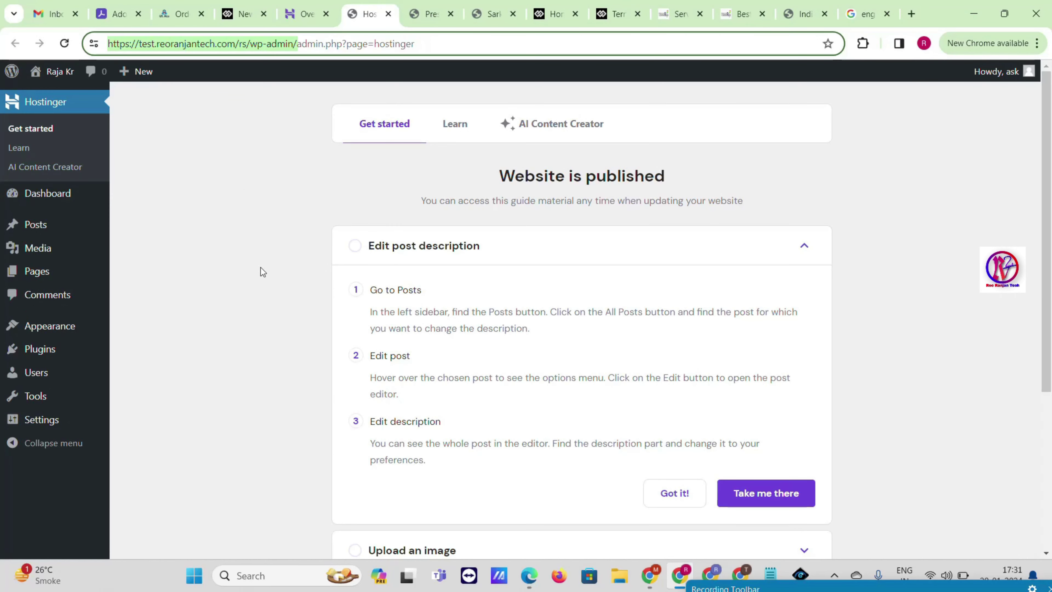
Step: In Settings > General, set the tagline to 'Sarkari Naukri Result Sabse Tej'
mouse_move(29, 421)
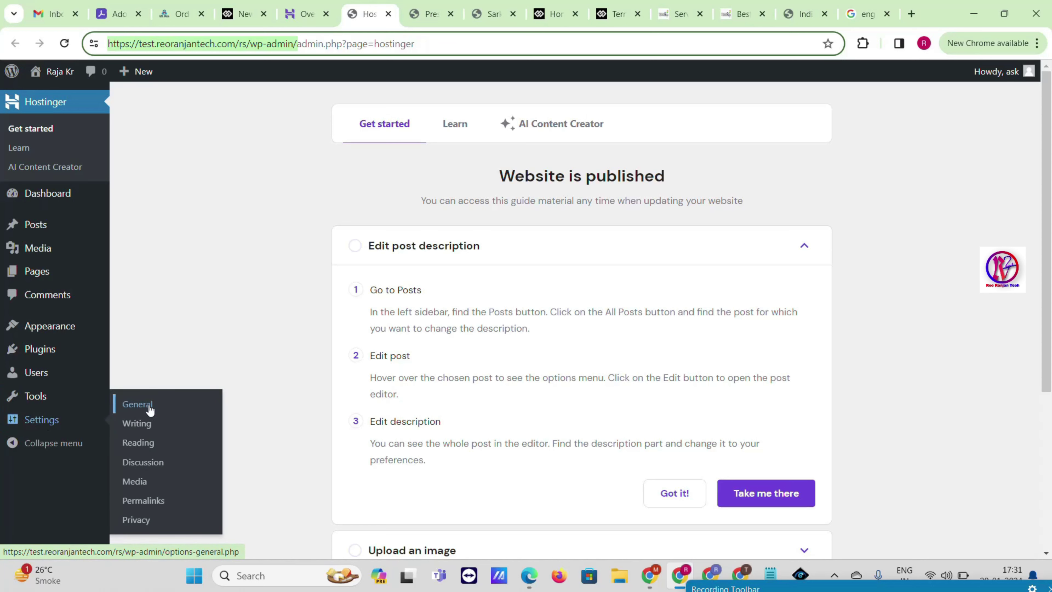
click(138, 405)
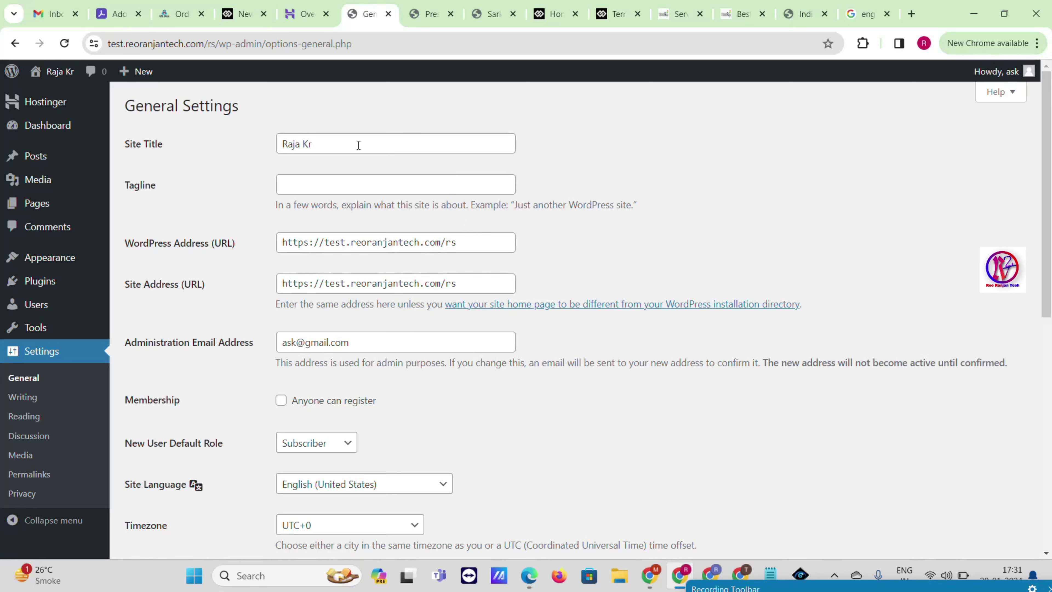
click(312, 191)
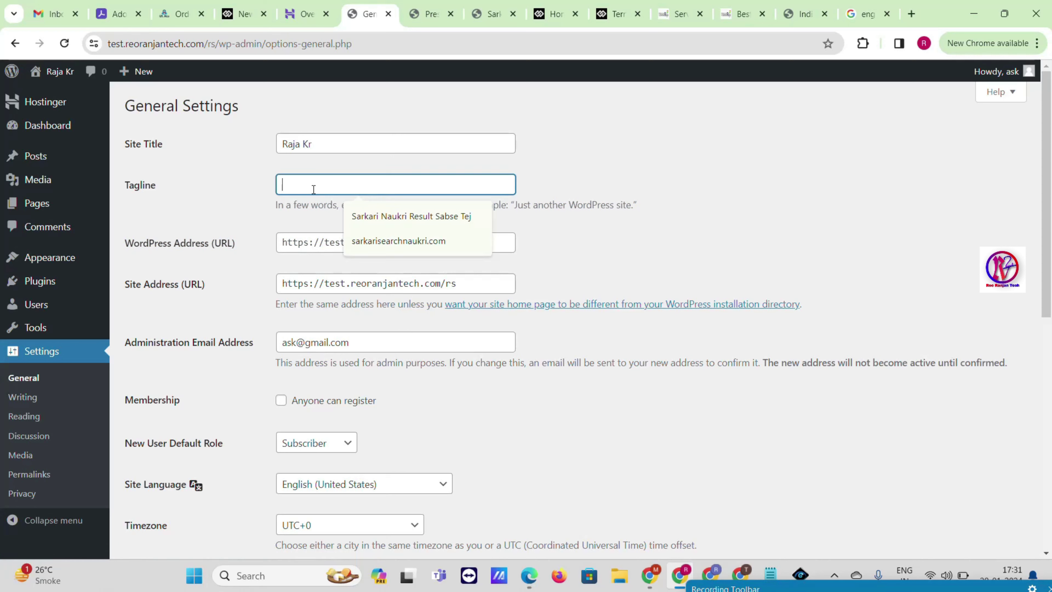
click(385, 222)
Step: Allow anyone to register, set the timezone to UTC+5:30, and save the general settings
scroll(314, 283, down, 1)
scroll(315, 283, down, 5)
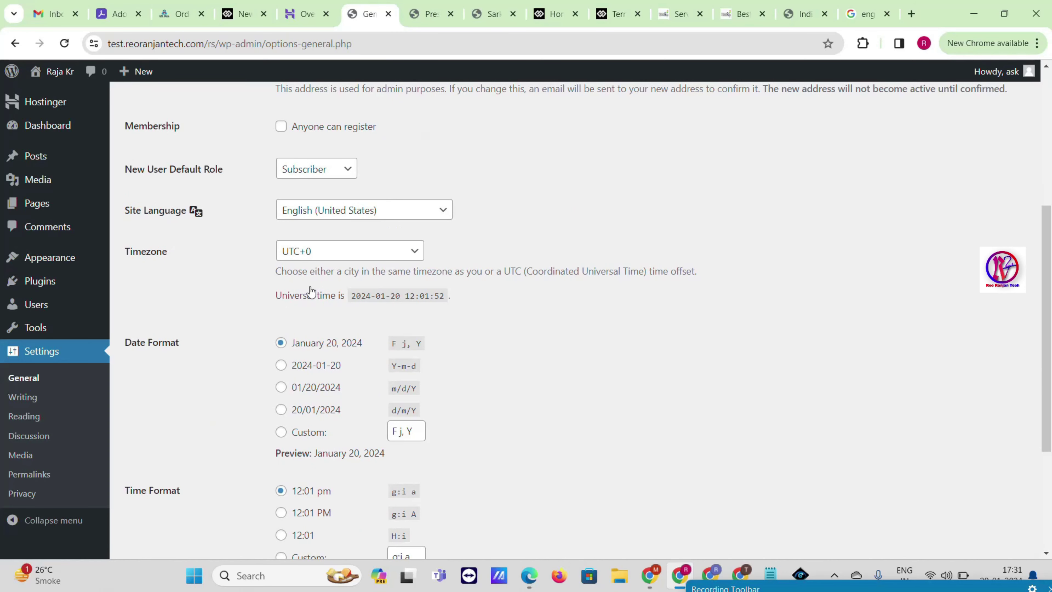
click(282, 127)
scroll(286, 297, down, 2)
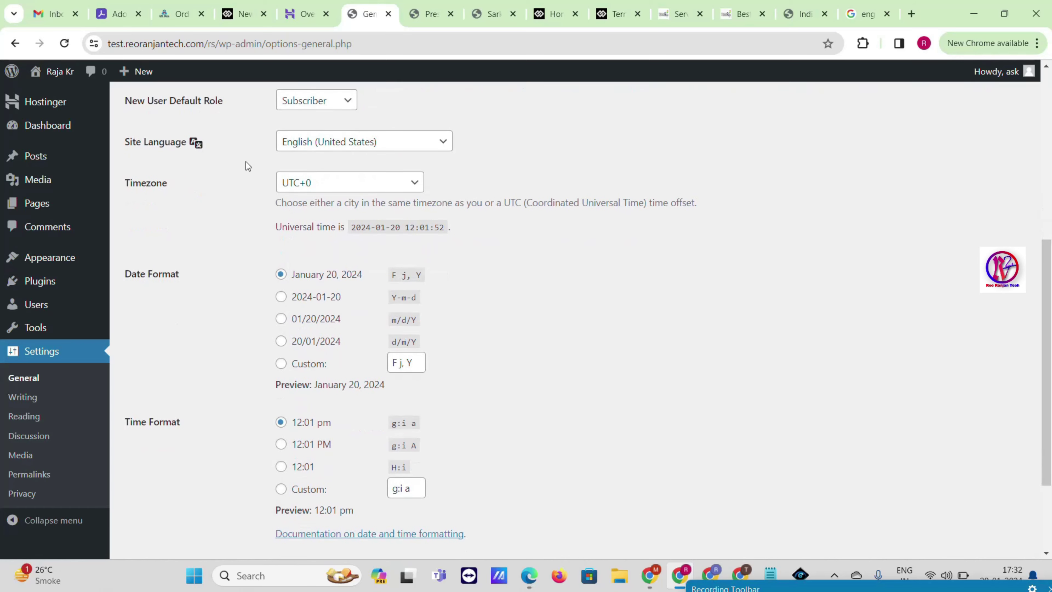
click(371, 189)
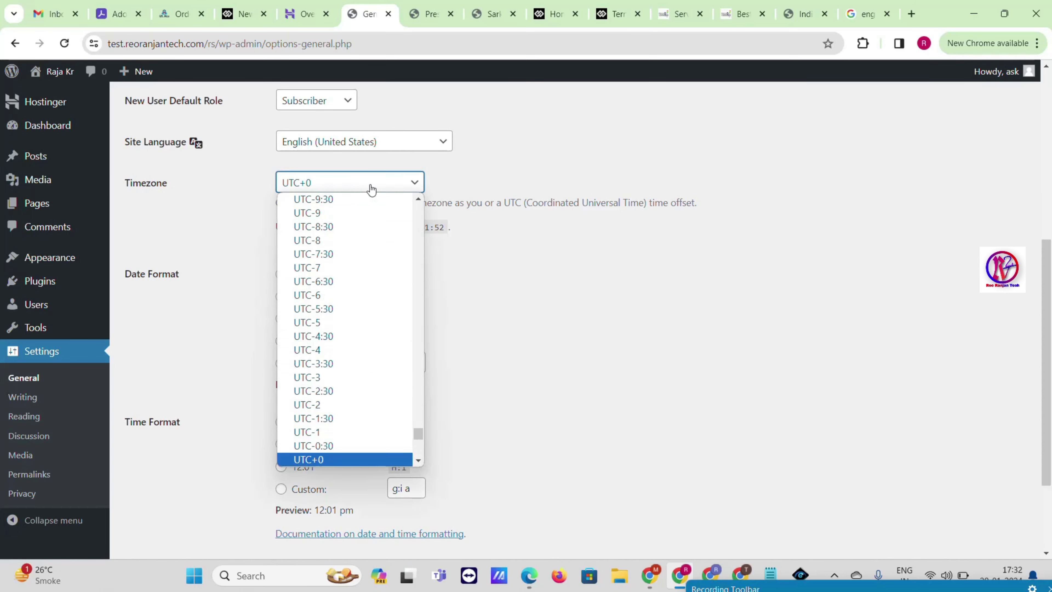
scroll(356, 390, down, 8)
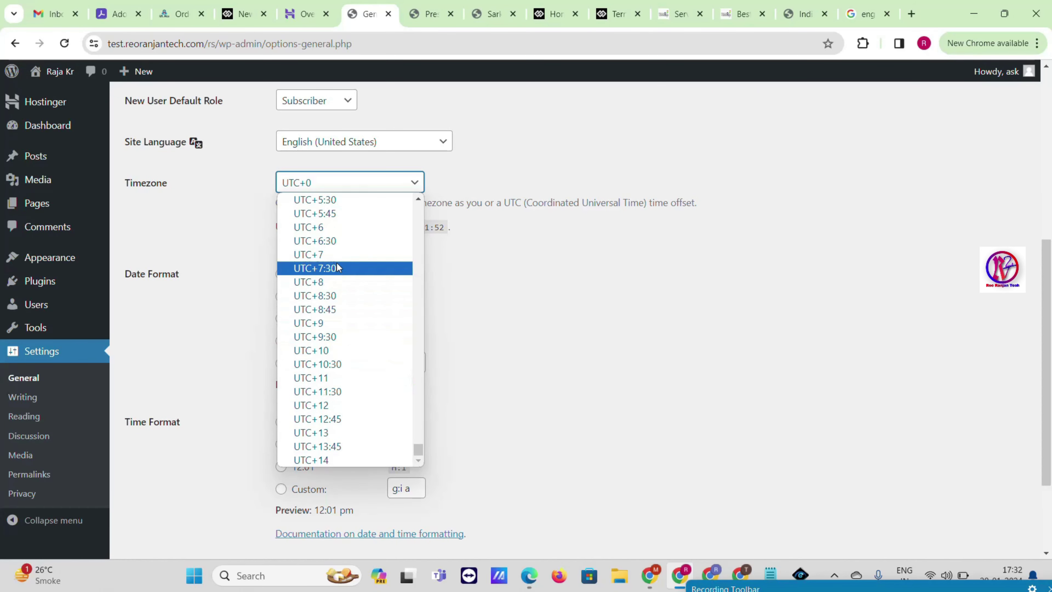
click(335, 201)
scroll(243, 323, down, 3)
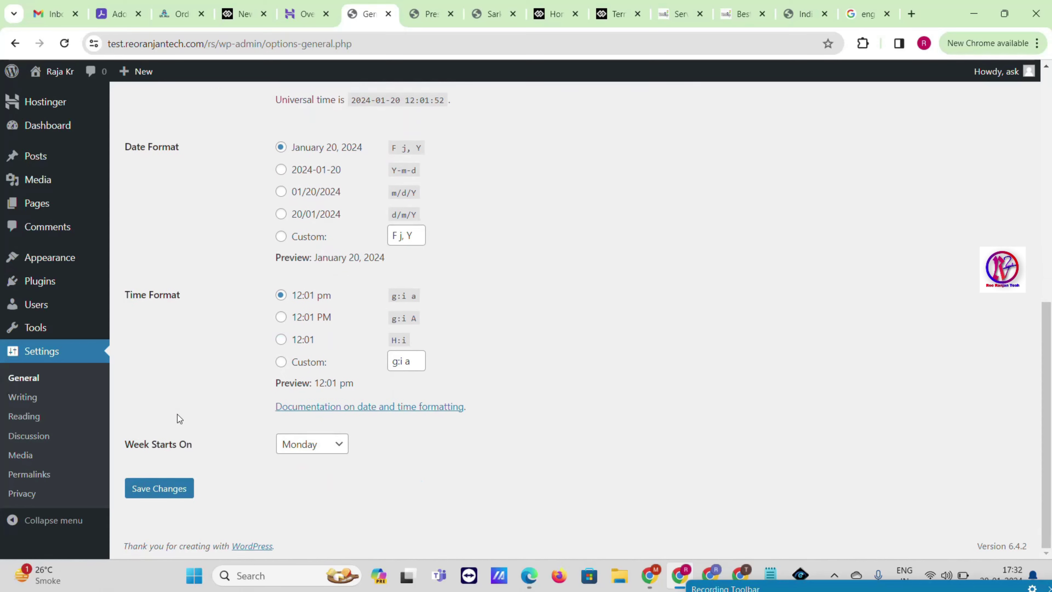
click(170, 495)
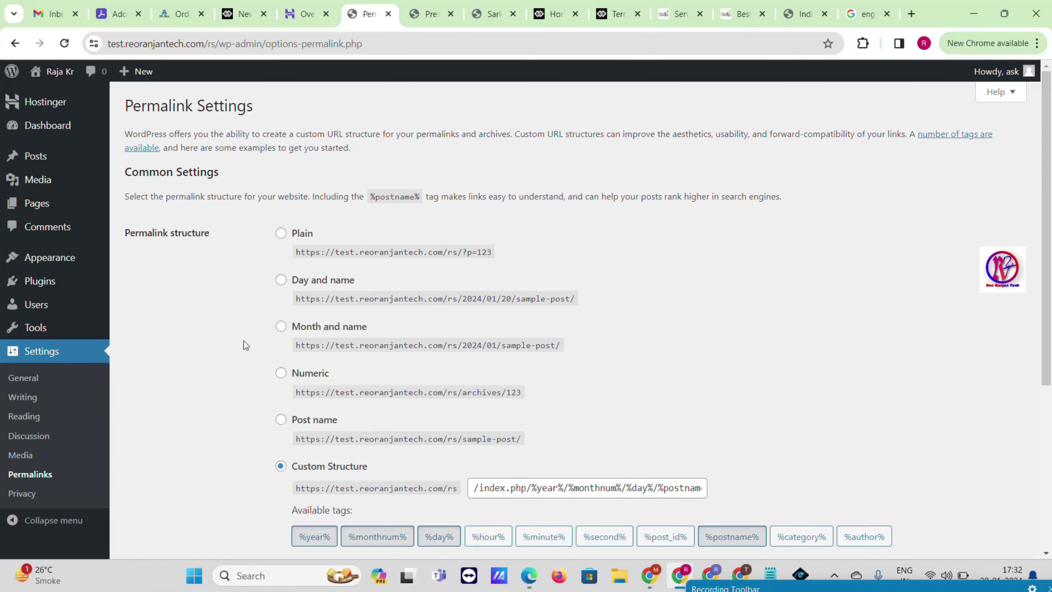
Step: Switch the permalink structure to Post name and save
click(282, 420)
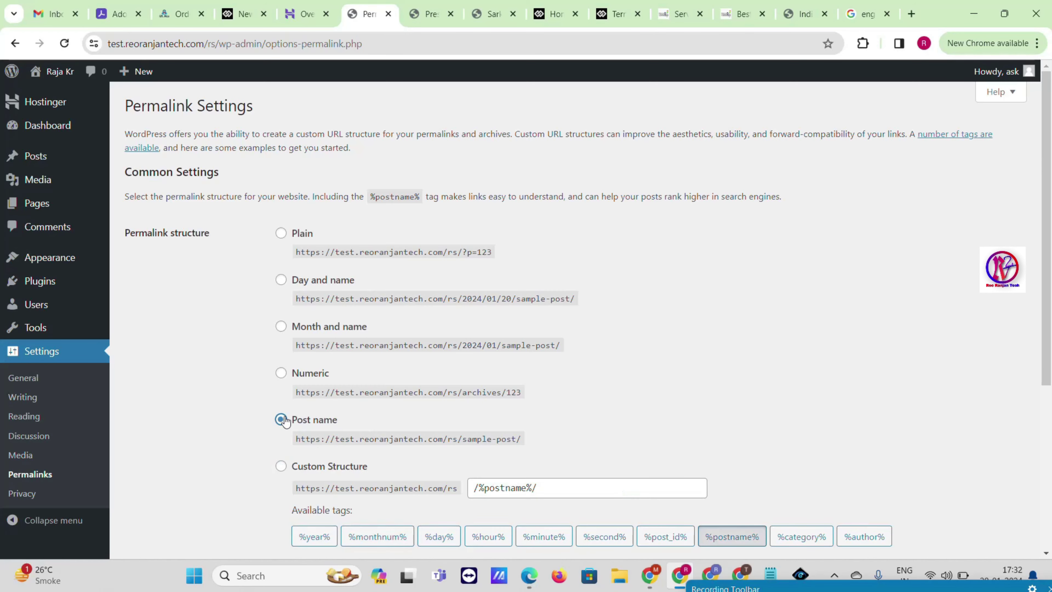
scroll(332, 414, down, 5)
click(174, 493)
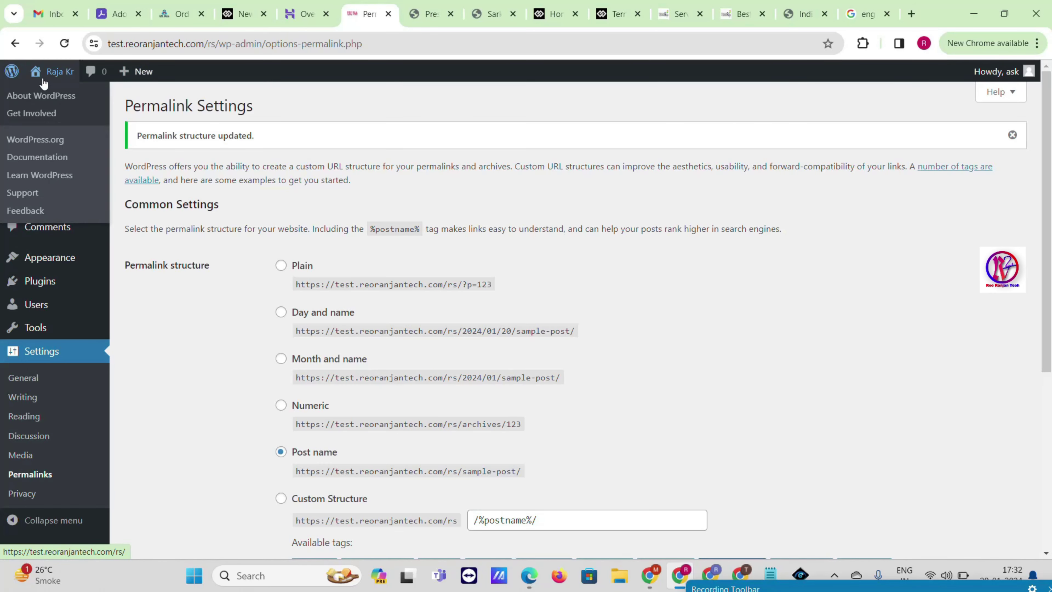
Step: Open the live site in a new tab and scroll through its front page
mouse_move(61, 76)
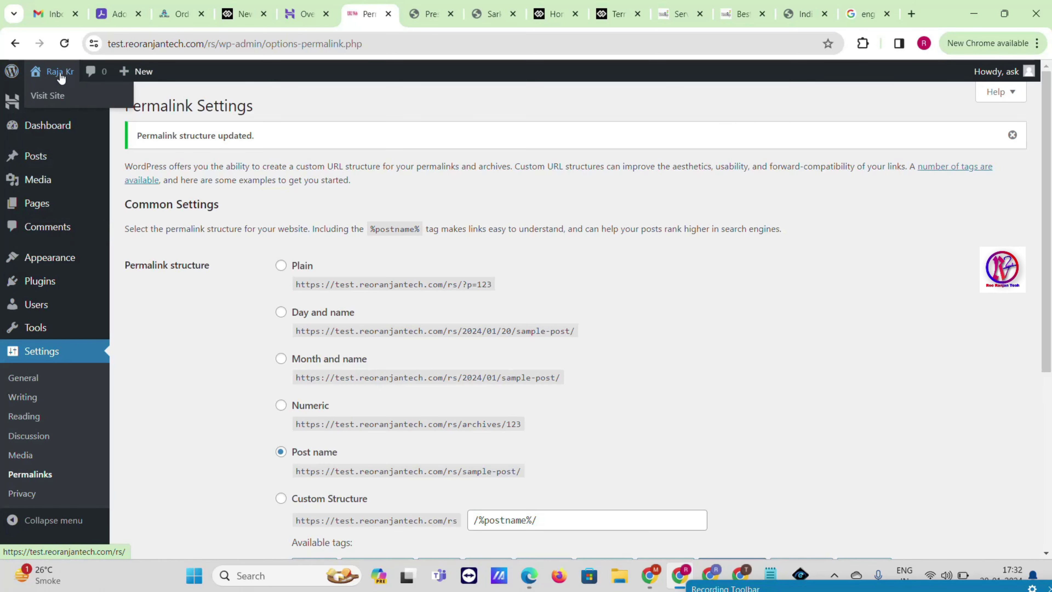
right_click(58, 100)
click(79, 108)
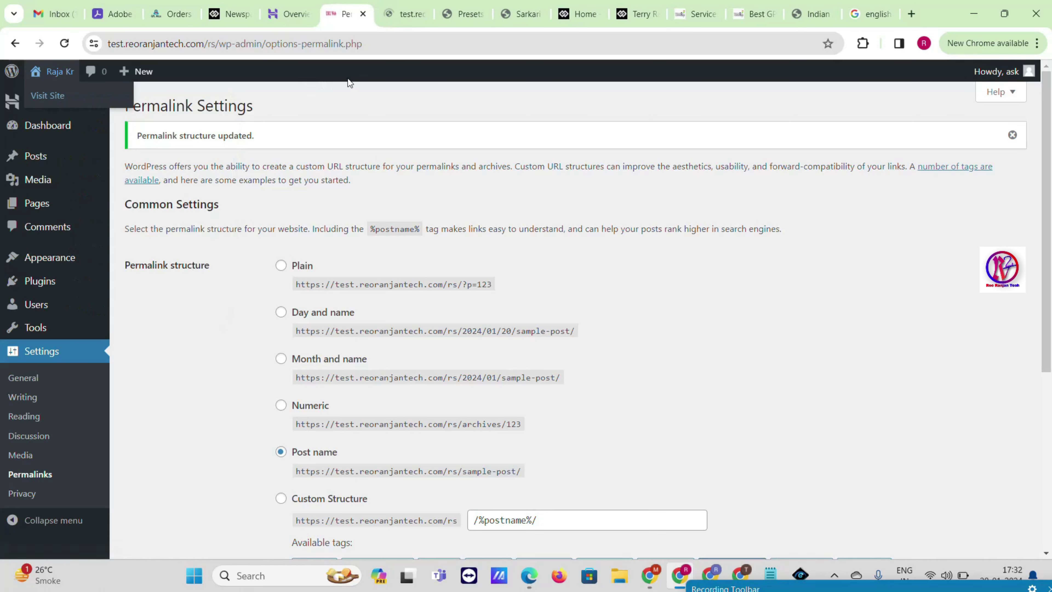
click(389, 11)
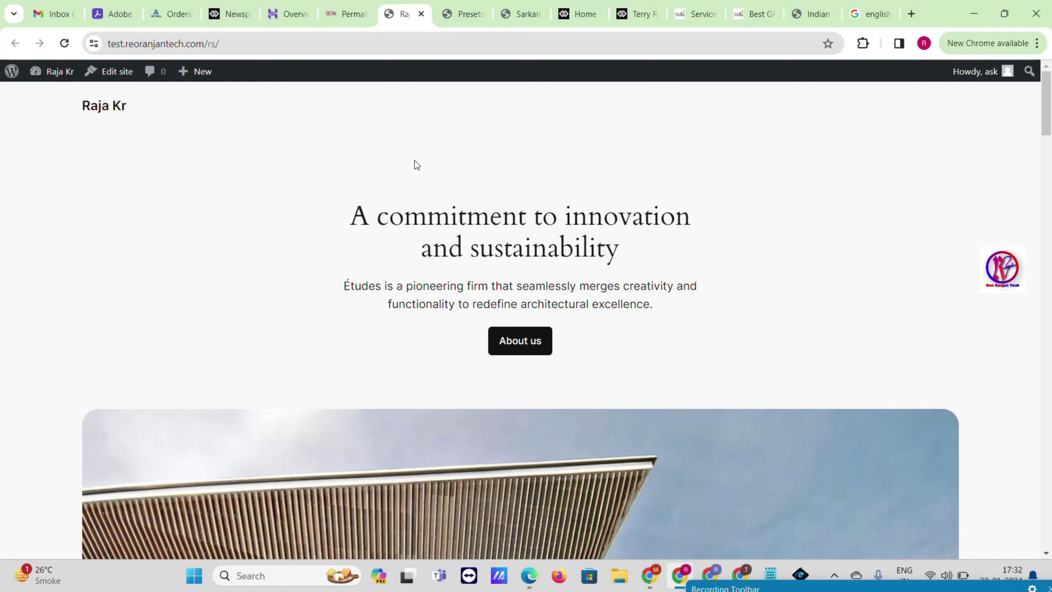
scroll(580, 264, down, 15)
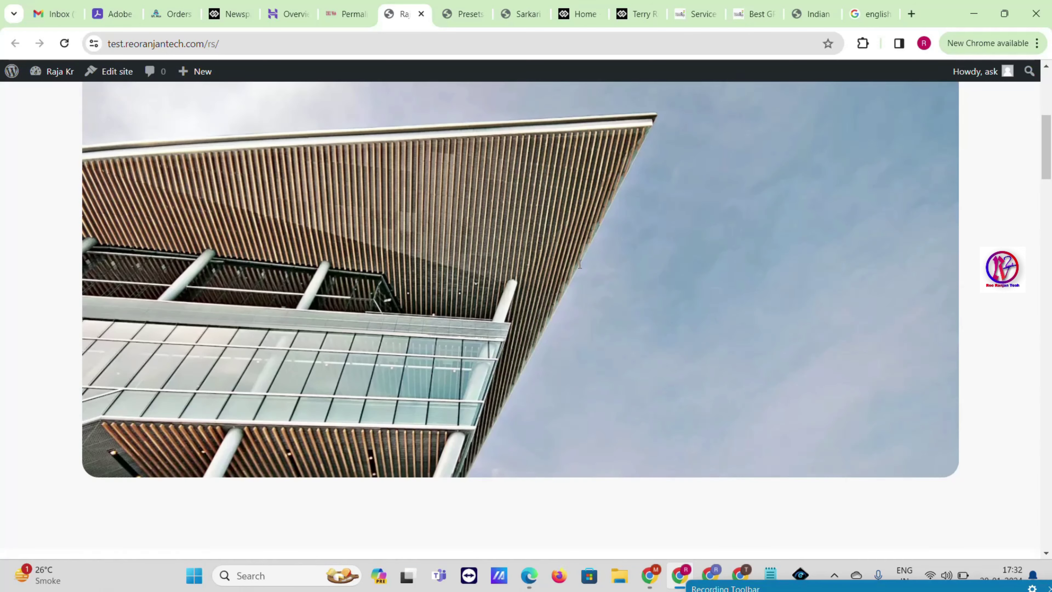
scroll(578, 265, down, 18)
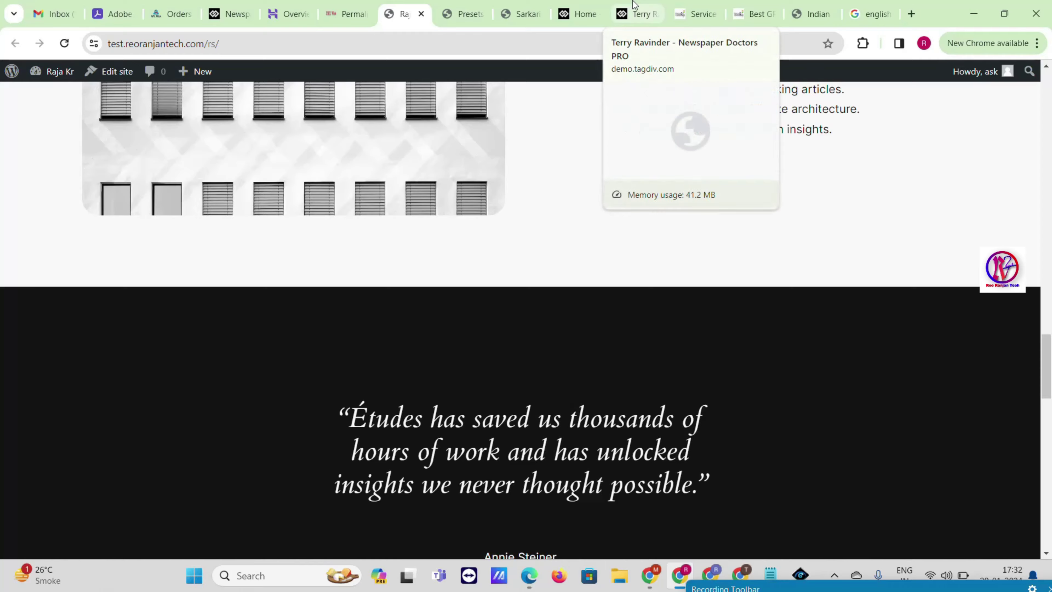
Step: Check the Doctors demo home page, then return to the Permalink Settings
click(632, 14)
scroll(572, 148, up, 8)
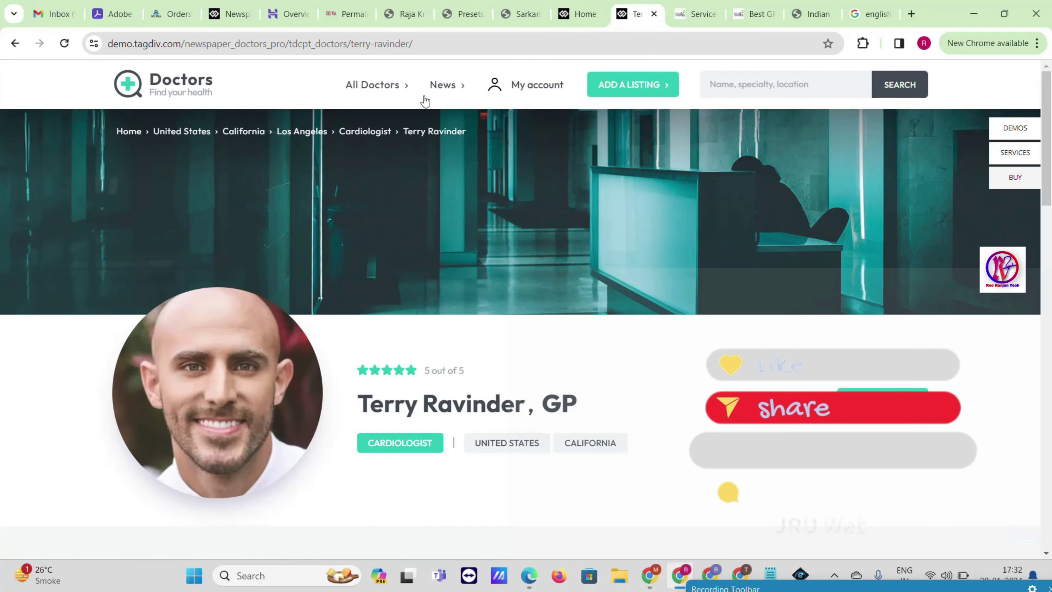
click(181, 96)
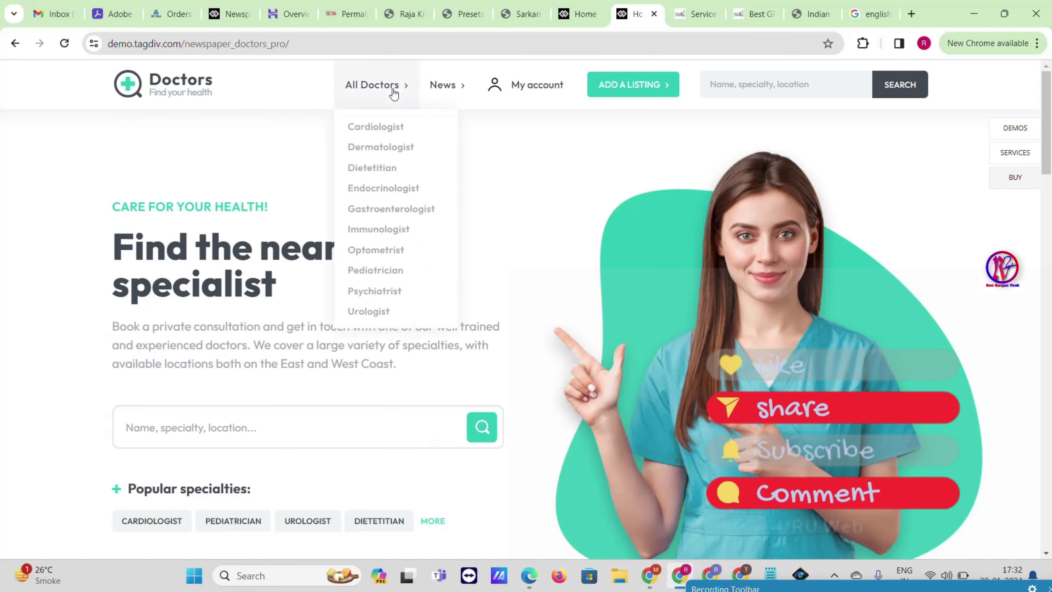
click(410, 12)
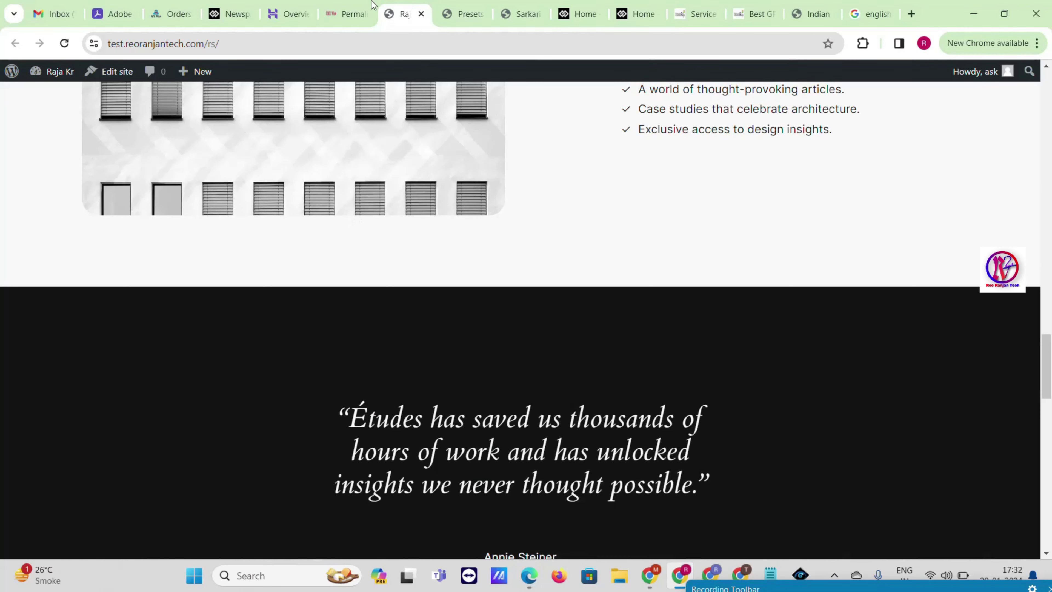
click(360, 6)
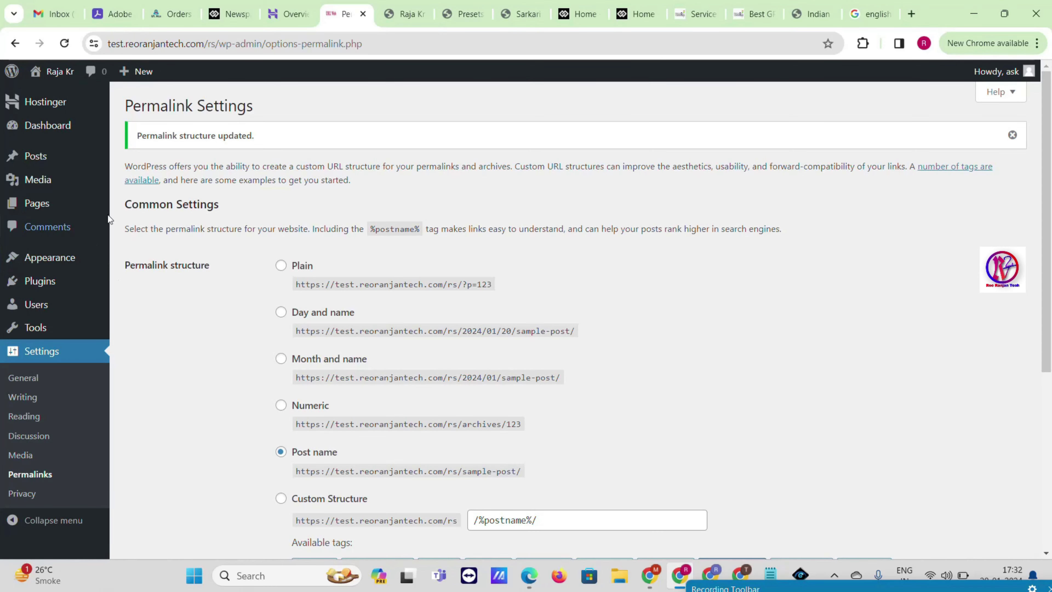
Step: From Appearance > Themes, go to the Add New Theme page
mouse_move(38, 258)
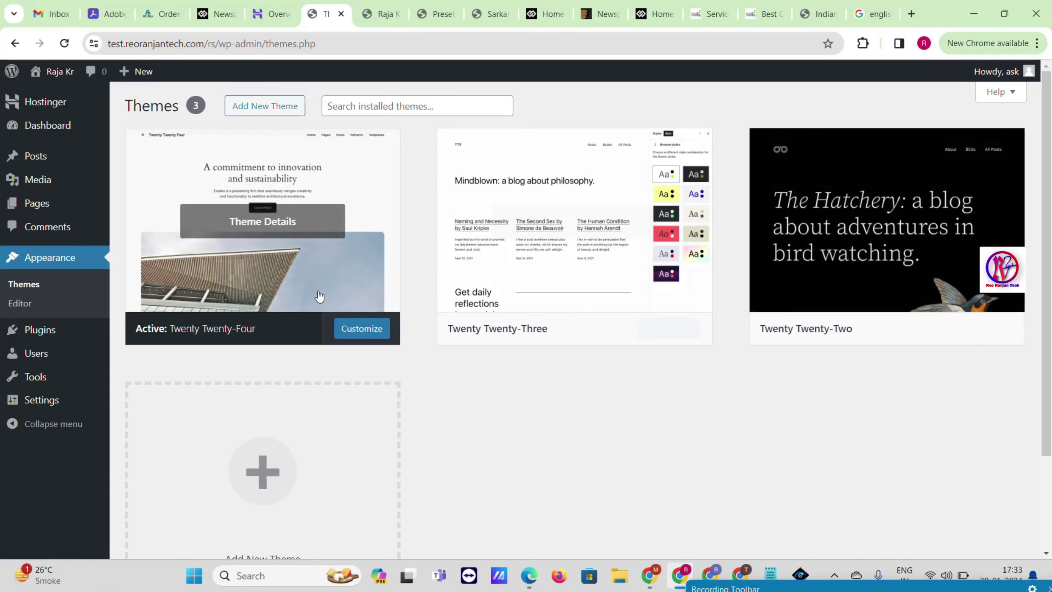
mouse_move(754, 278)
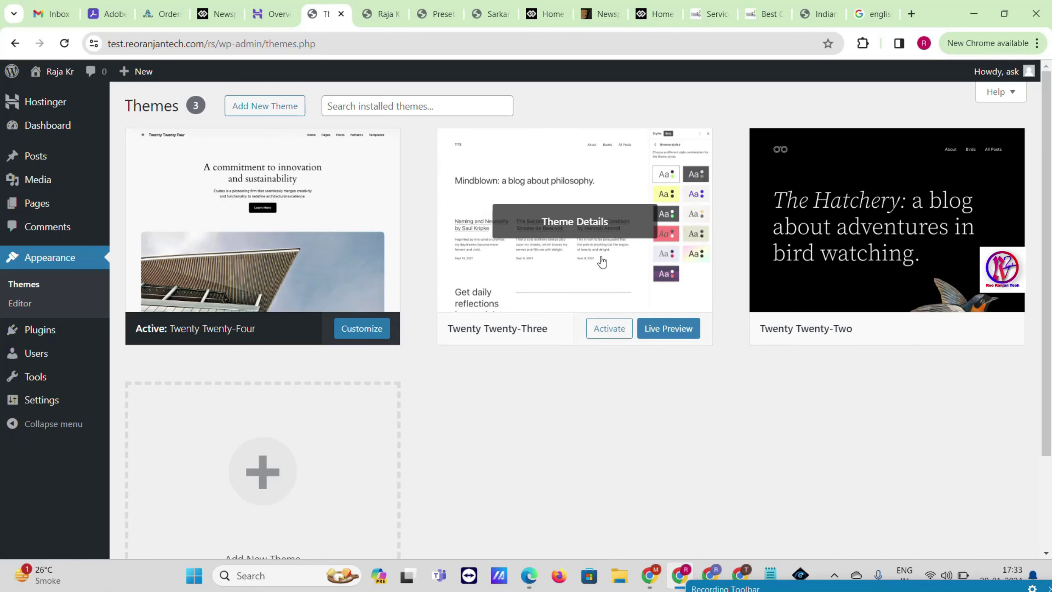
mouse_move(308, 143)
click(290, 106)
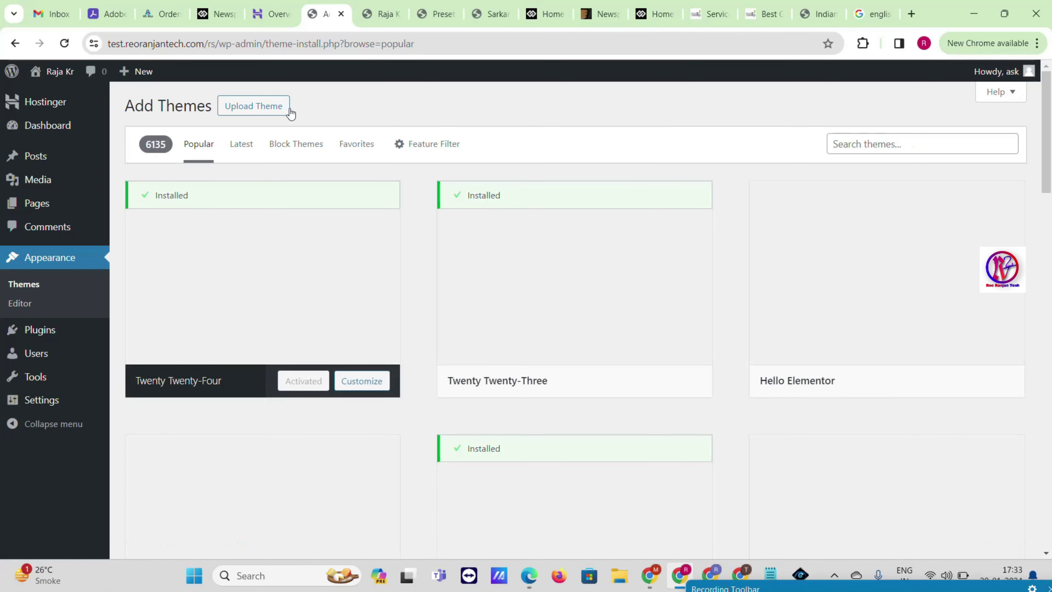
Step: Reveal the Upload Theme panel, then switch to the ThemeForest Newspaper theme page
click(259, 110)
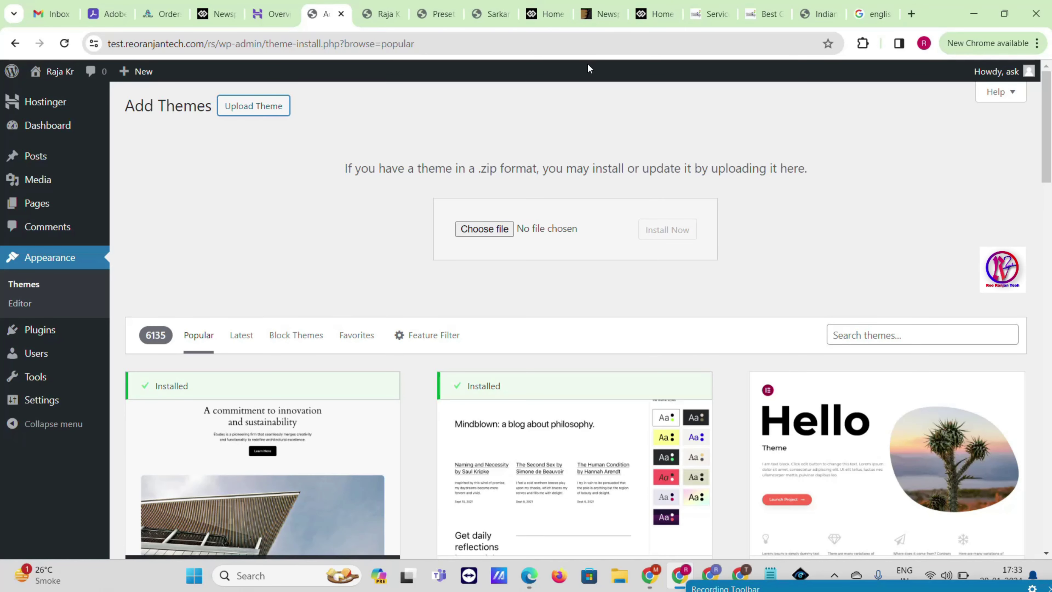
click(596, 6)
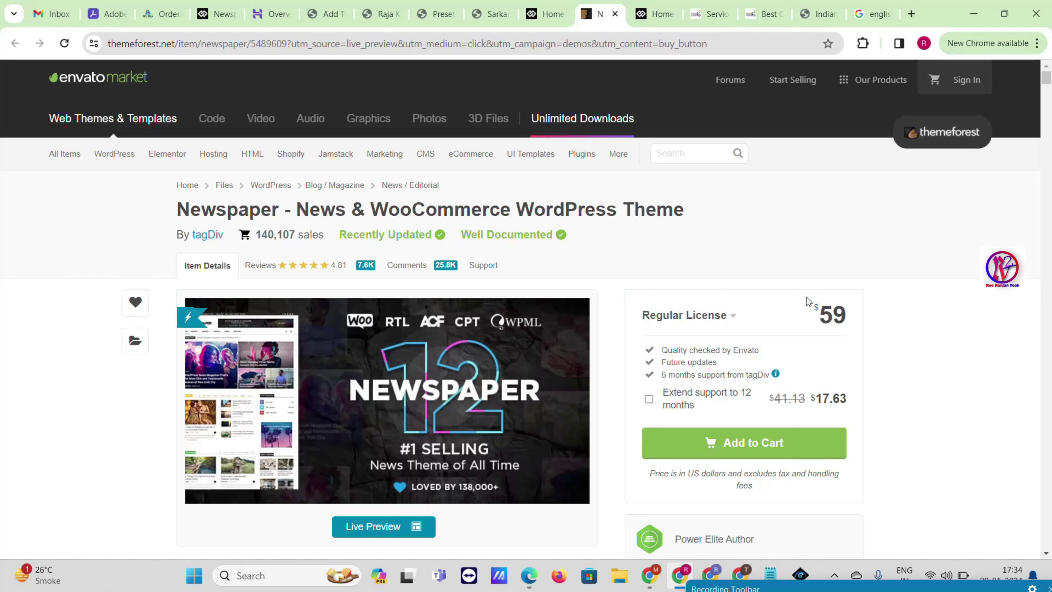
Step: Search ThemeRaja for 'newspaper 12', comparing against the ThemeForest listing
click(762, 14)
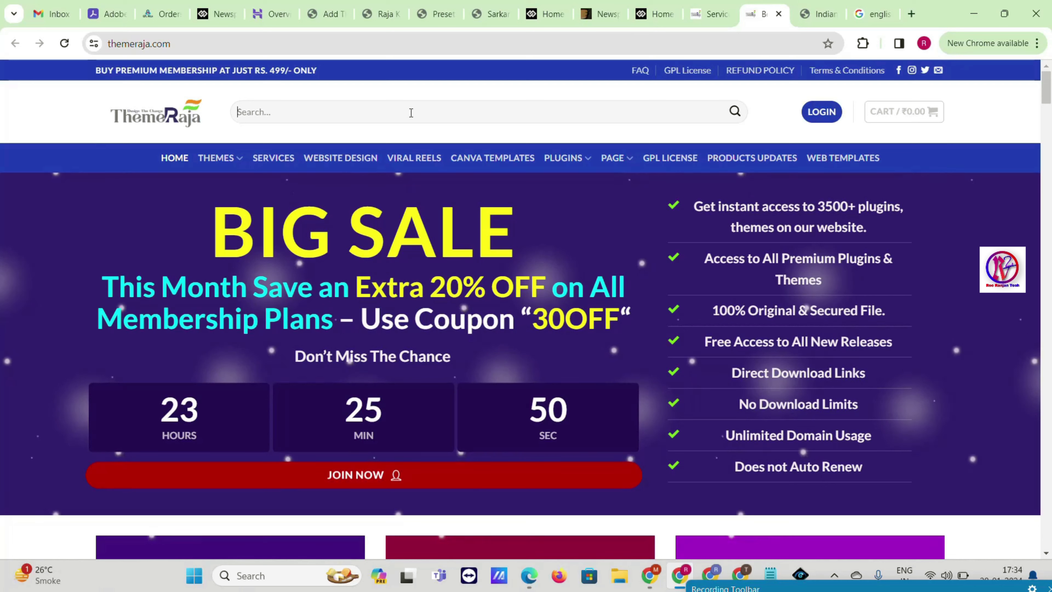
click(411, 112)
text(newspaper 12)
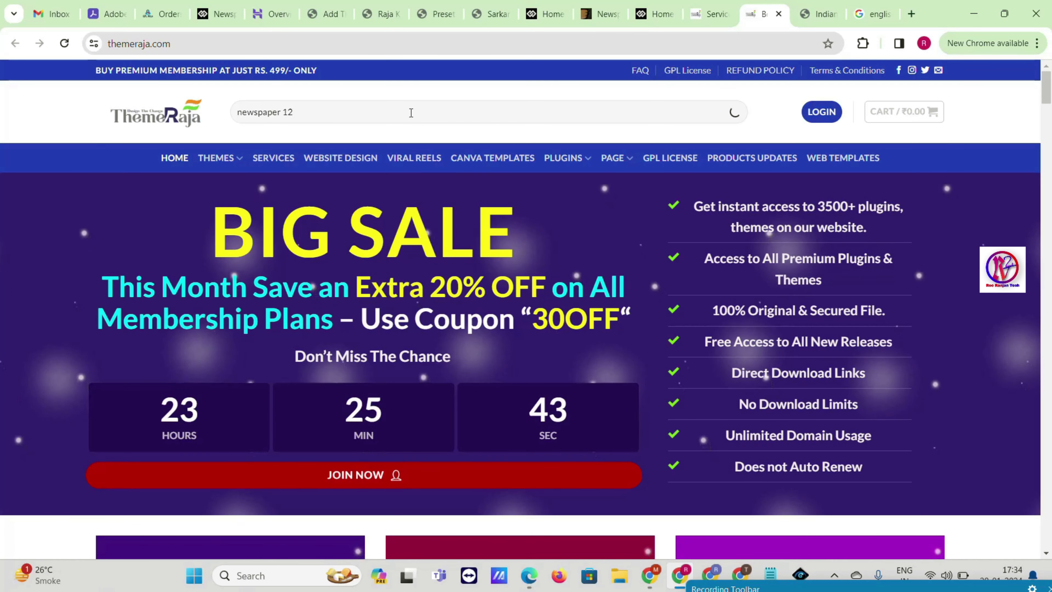
click(586, 14)
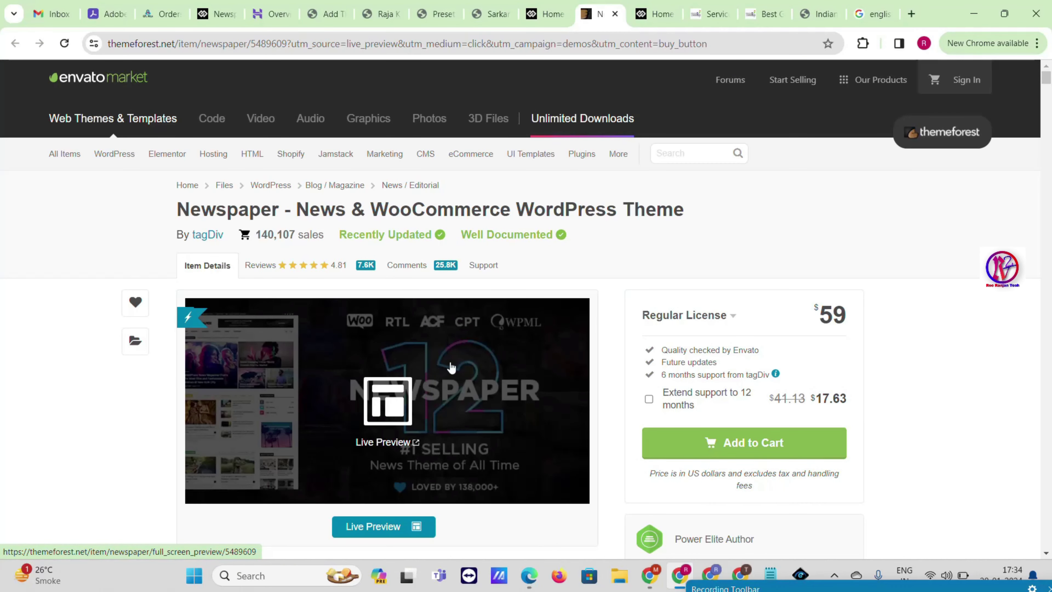
click(769, 6)
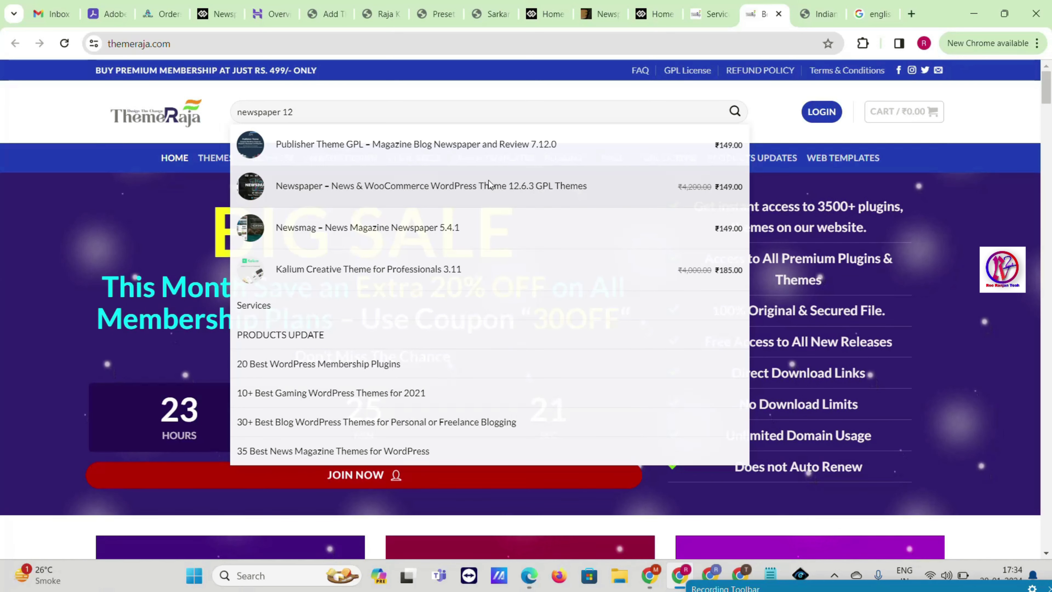
Step: Open ThemeRaja's Newspaper 12.6.3 GPL product, compare with ThemeForest, then return to Add Themes
click(464, 187)
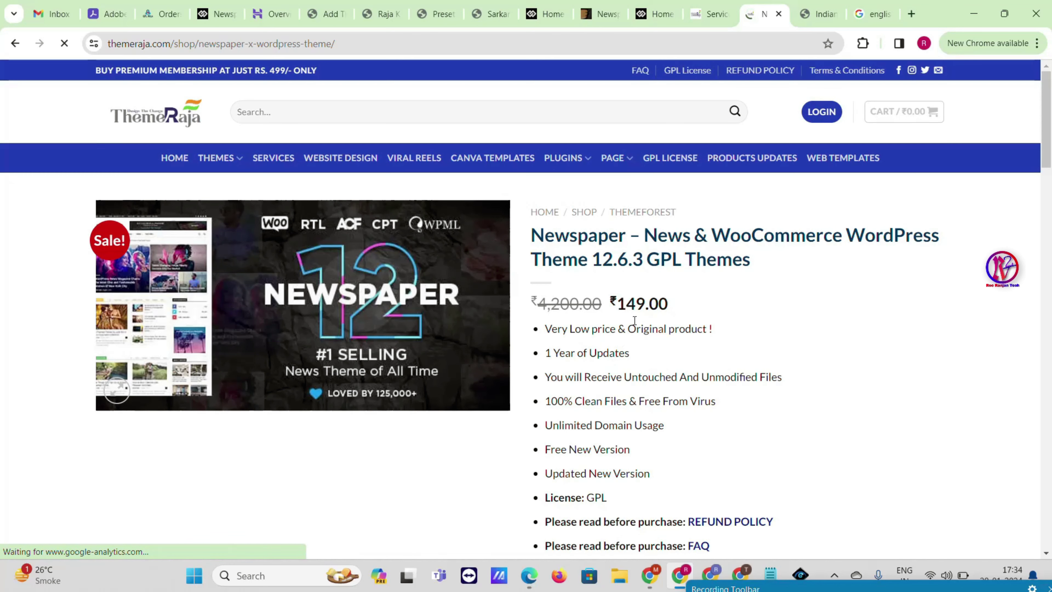
scroll(639, 315, down, 3)
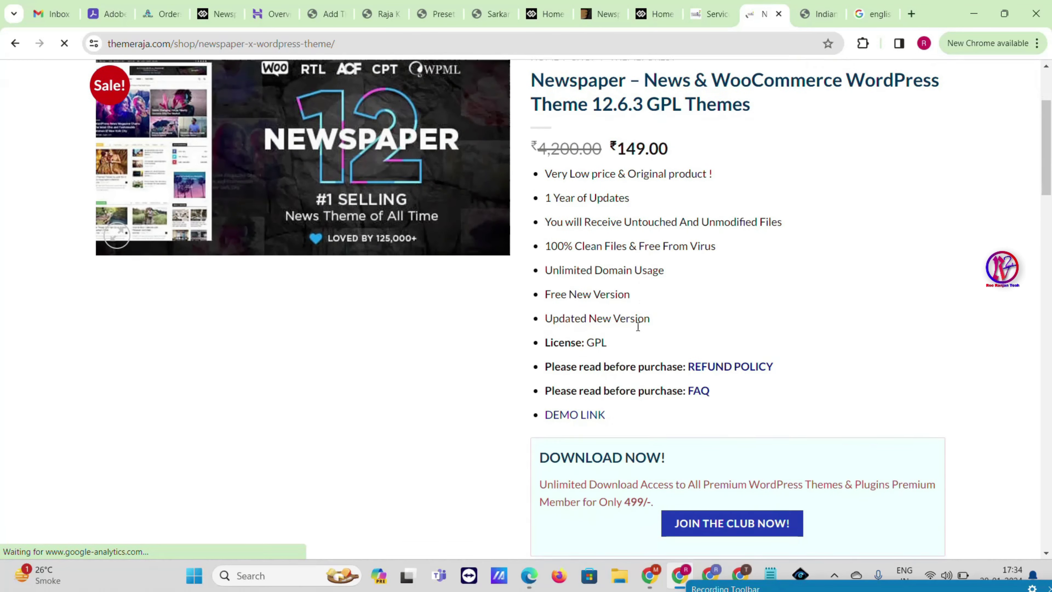
scroll(570, 479, up, 3)
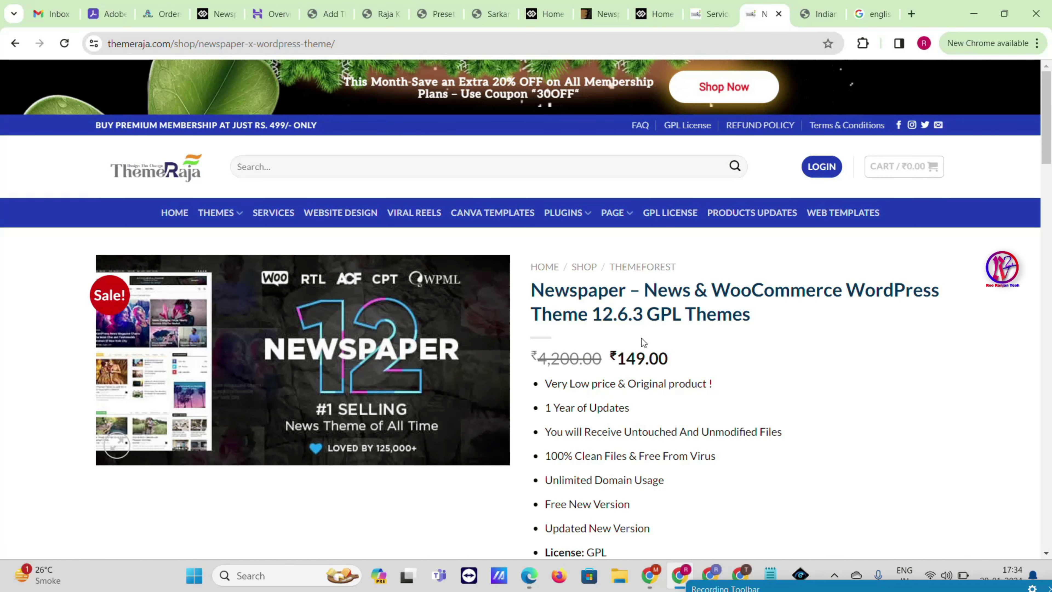
click(622, 12)
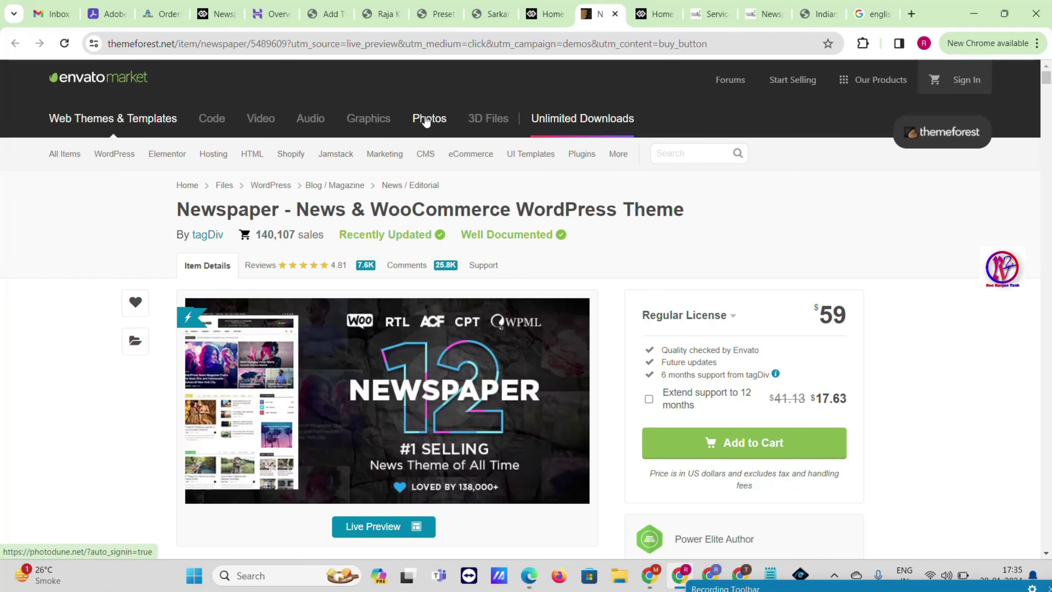
click(760, 5)
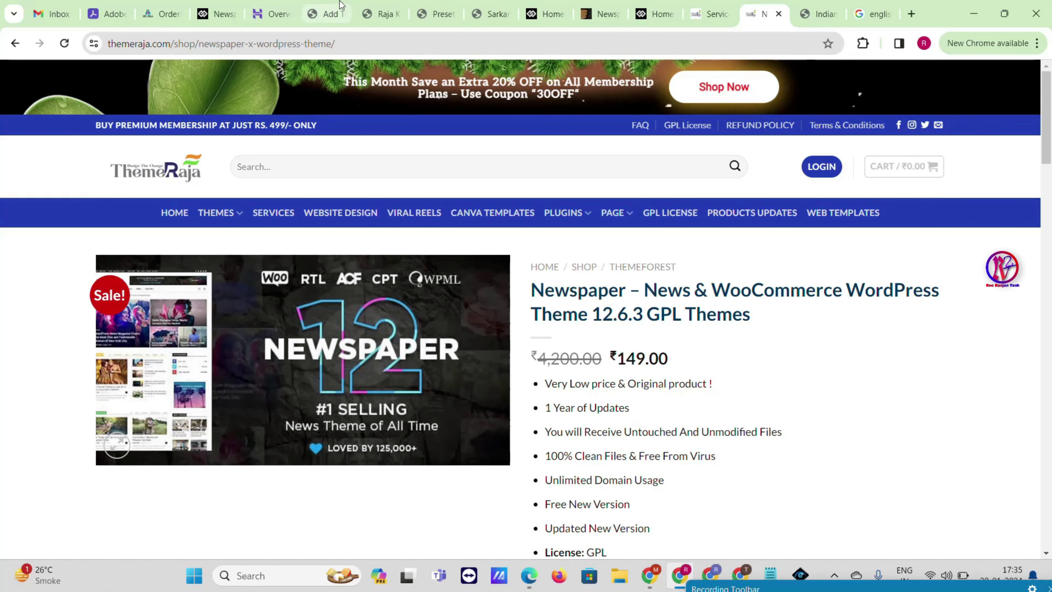
click(332, 5)
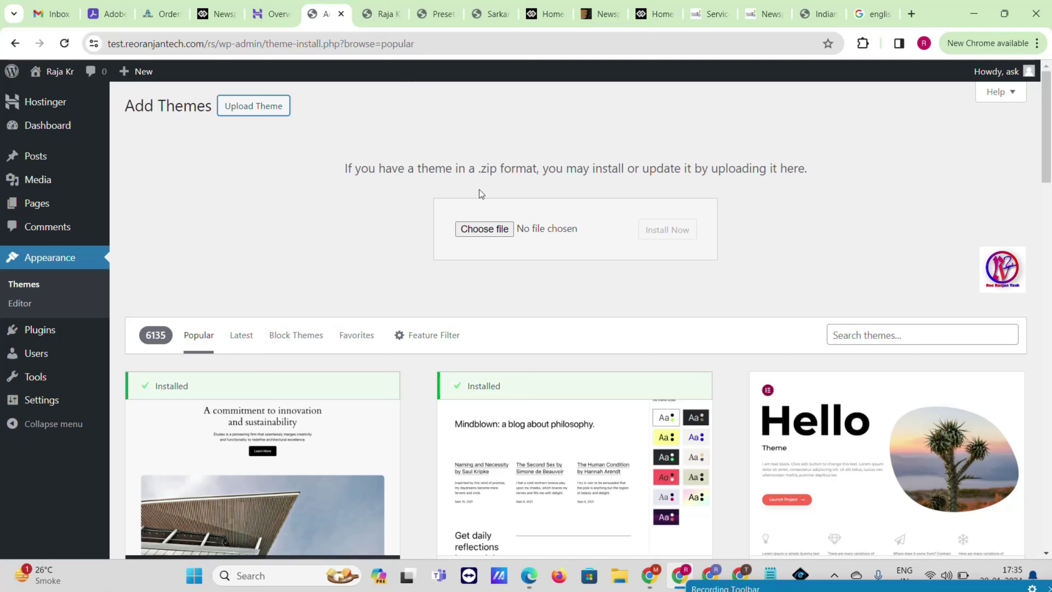
Step: Upload newspaper.zip as a theme, install it and activate Newspaper 12.6.3
click(500, 232)
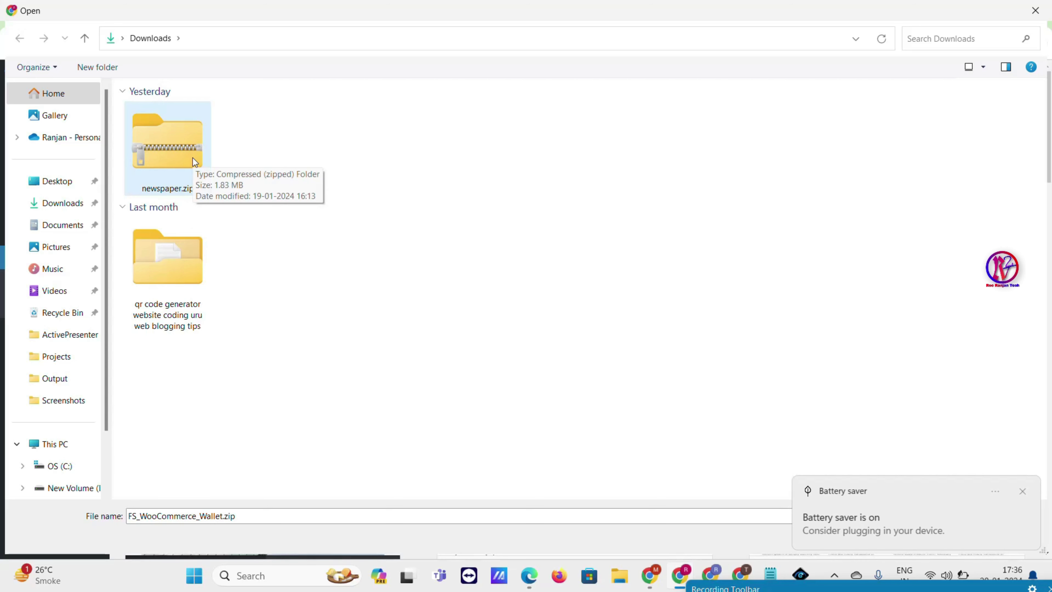
double_click(170, 149)
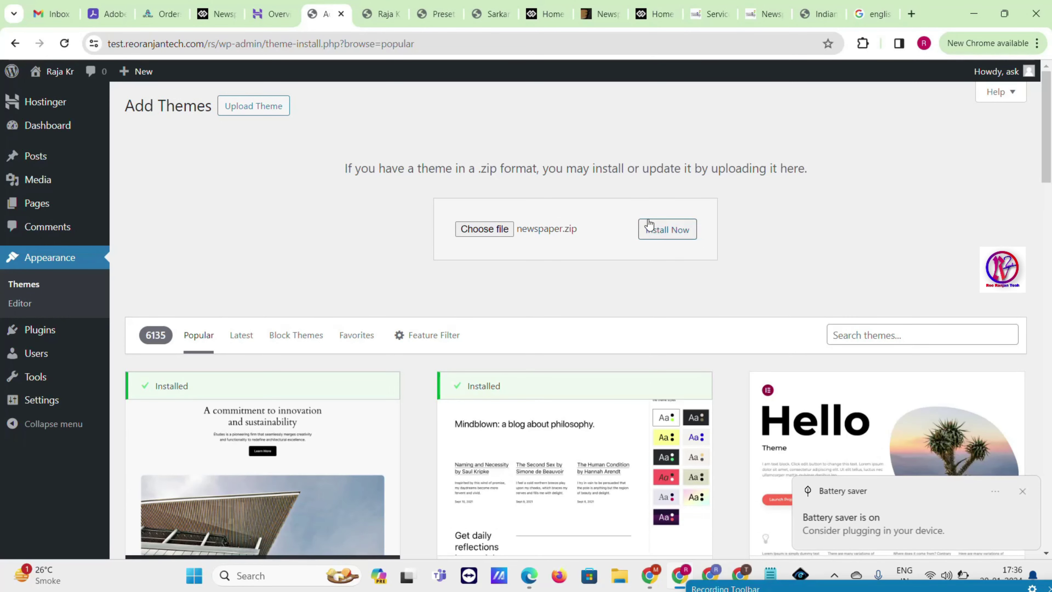
click(671, 234)
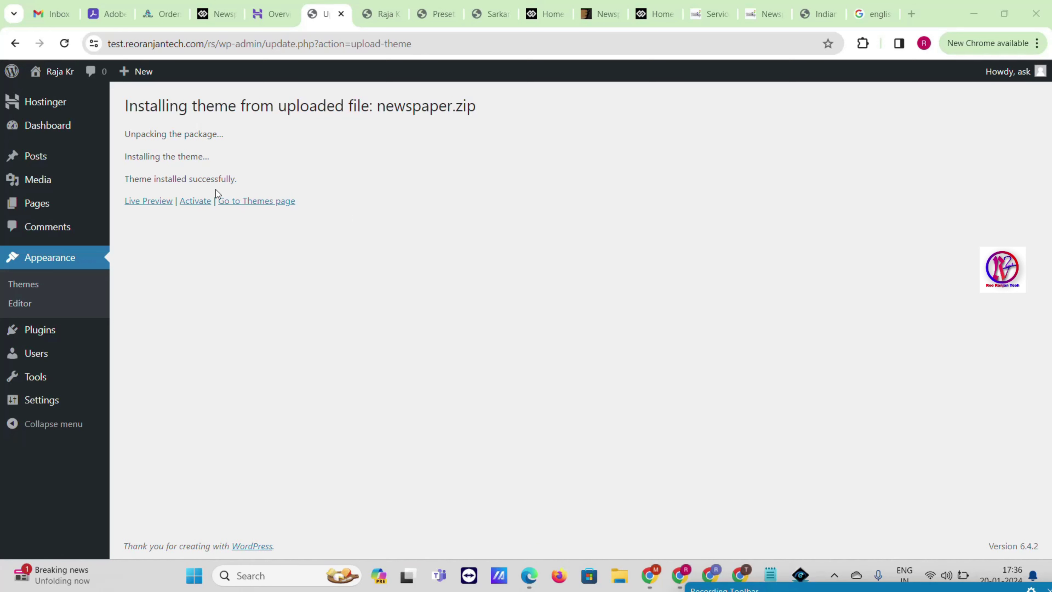
click(193, 201)
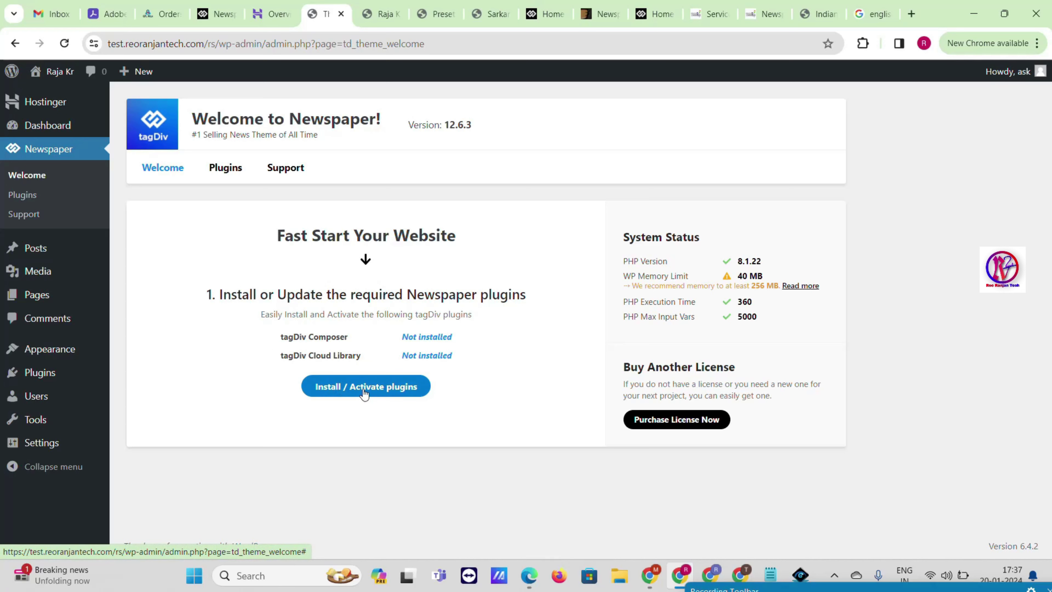
Step: Install and activate the tagDiv plugins, then bring up the Prebuilt Websites library
click(336, 393)
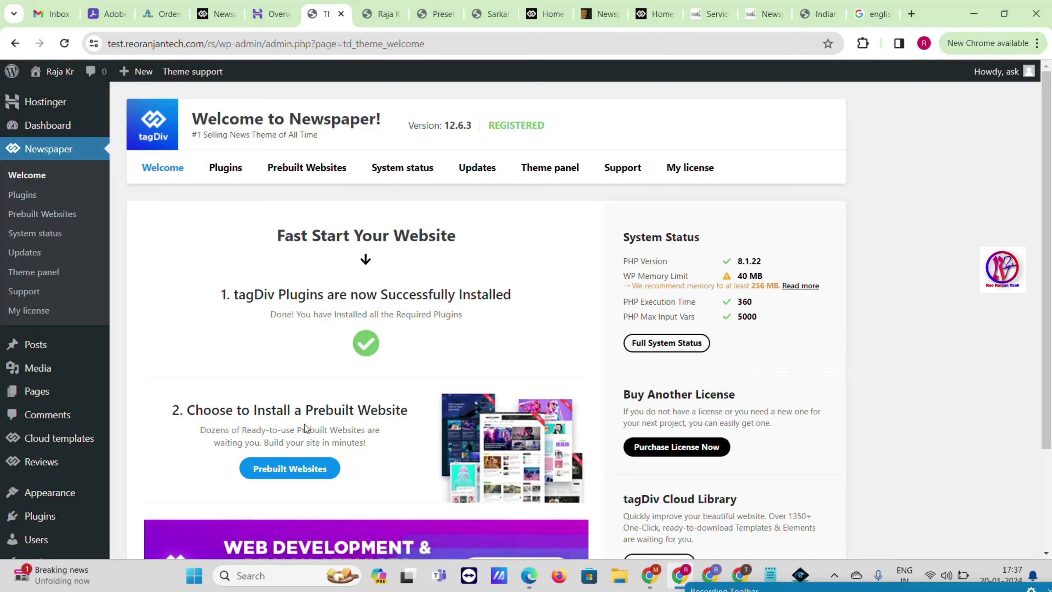
scroll(261, 487, down, 2)
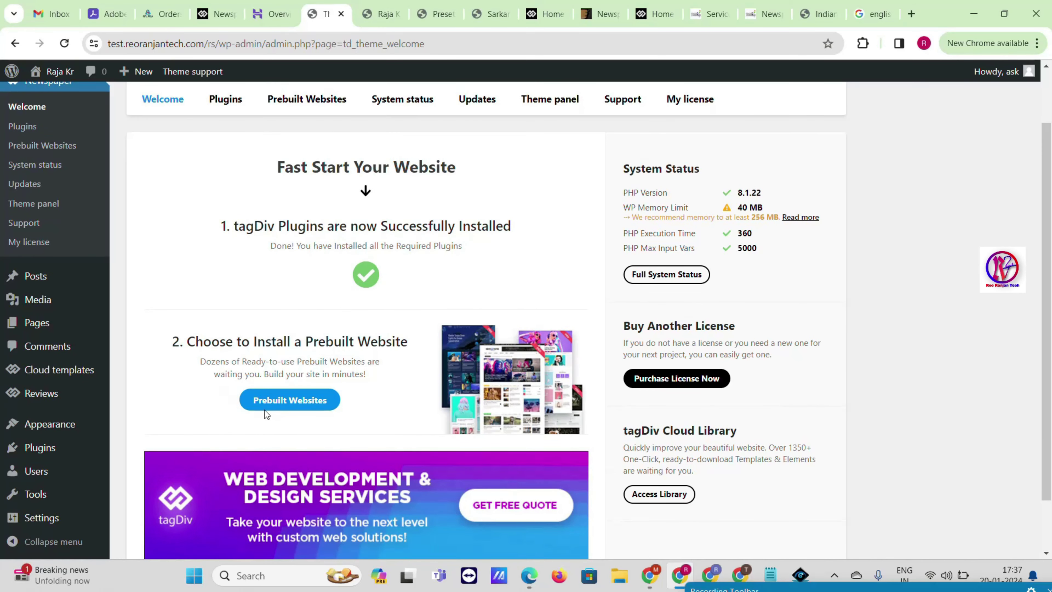
click(297, 409)
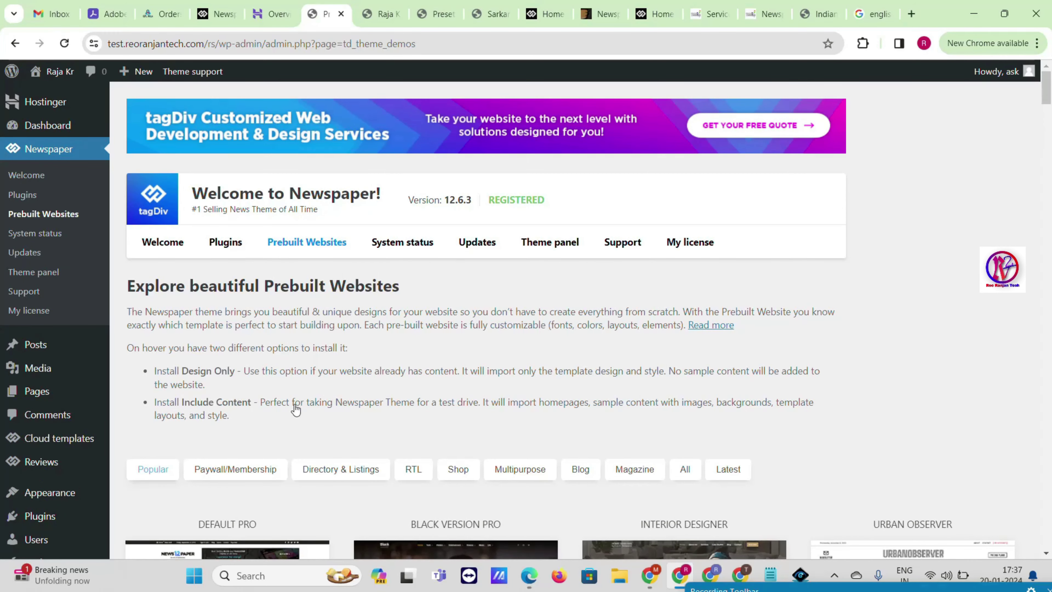
Step: Filter demos to Directory & Listings and install Doctors PRO with its full sample content
scroll(536, 378, down, 6)
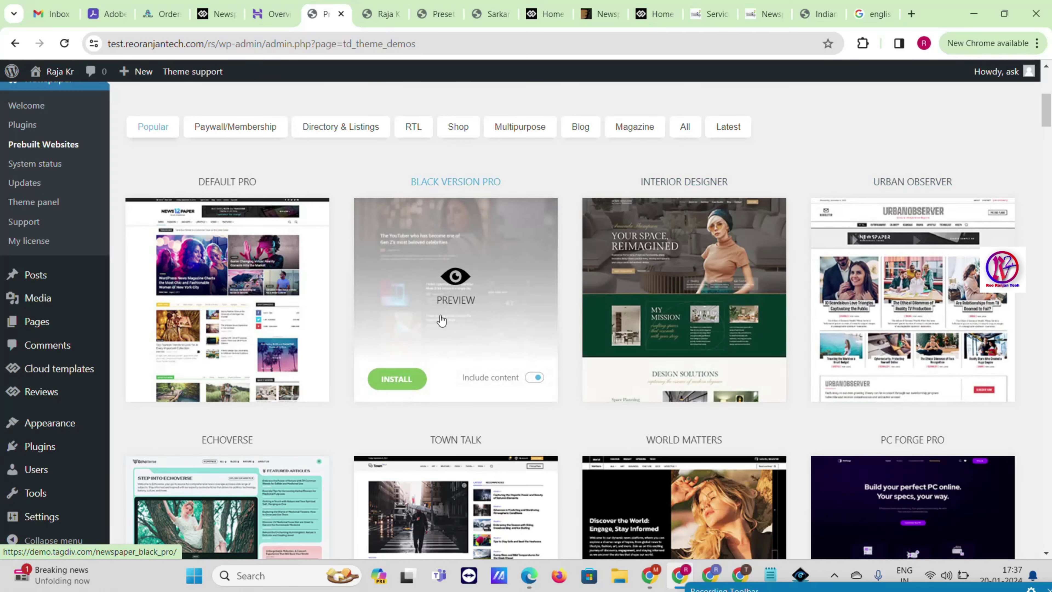
scroll(559, 286, down, 5)
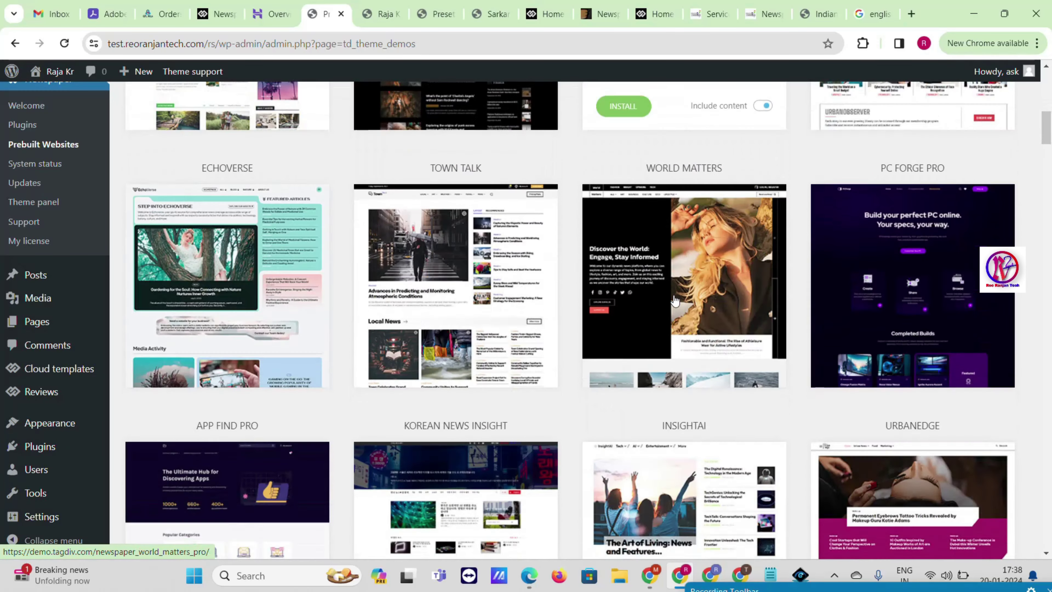
scroll(435, 290, down, 6)
scroll(402, 317, up, 10)
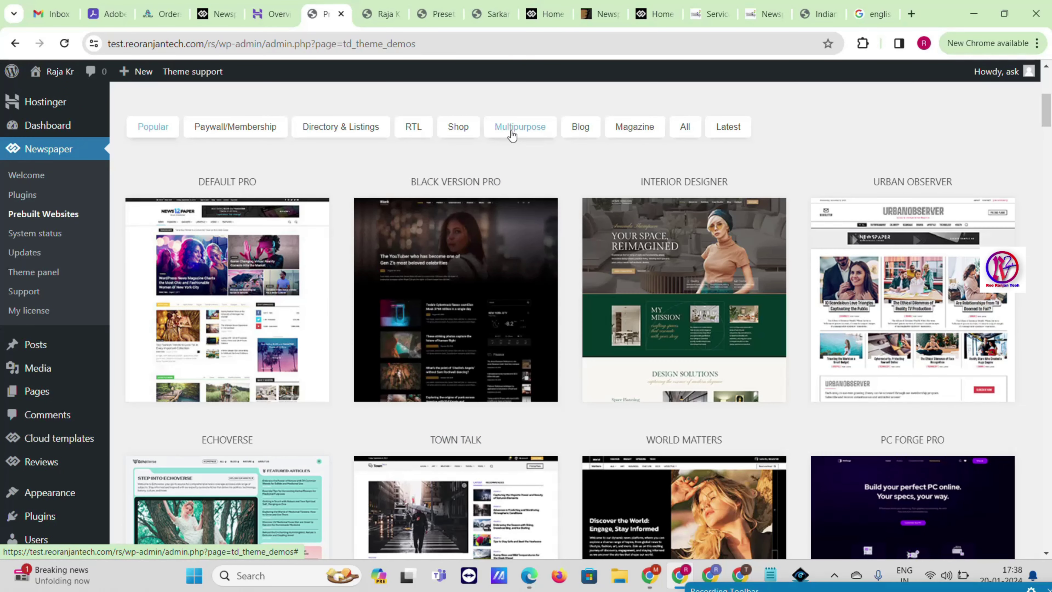
click(331, 127)
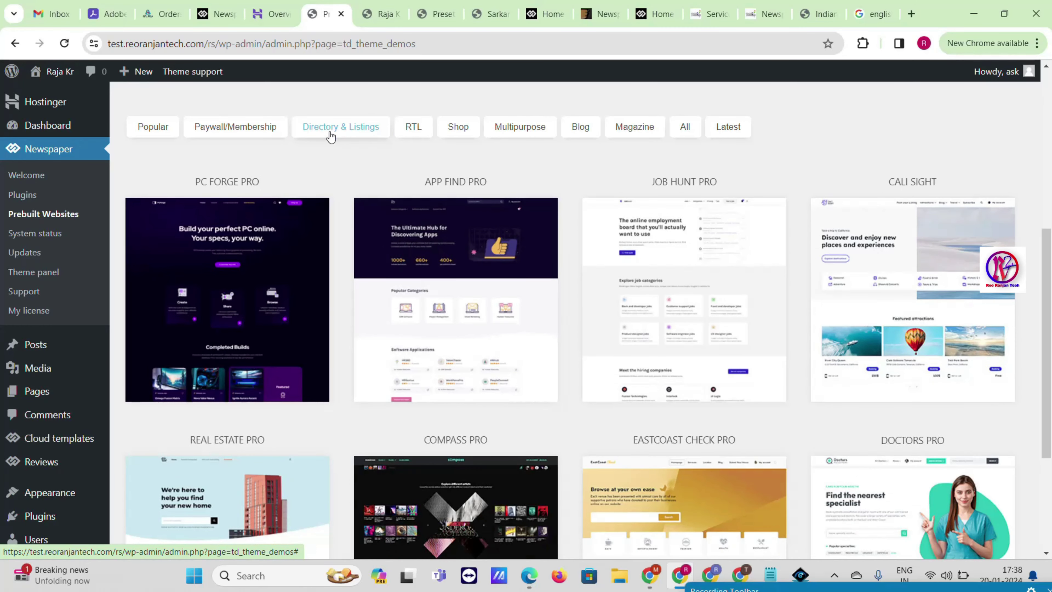
scroll(1010, 331, down, 4)
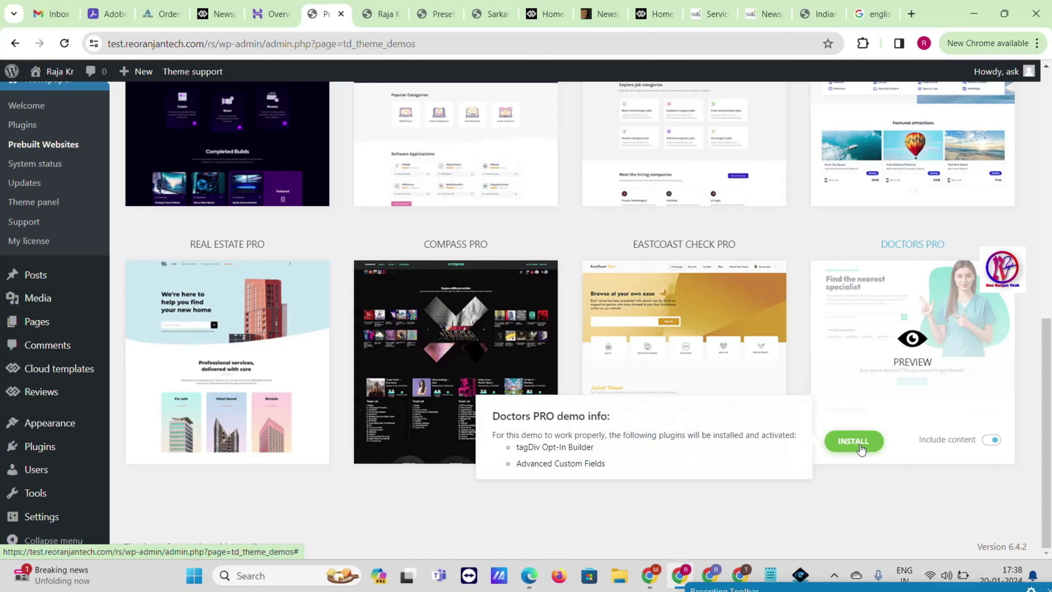
click(858, 441)
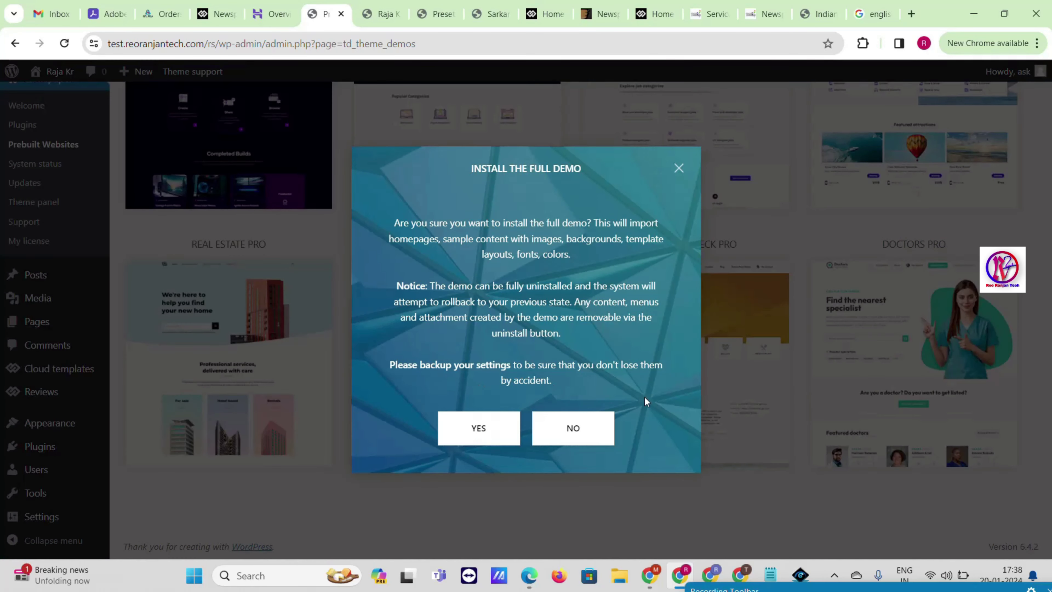
click(506, 428)
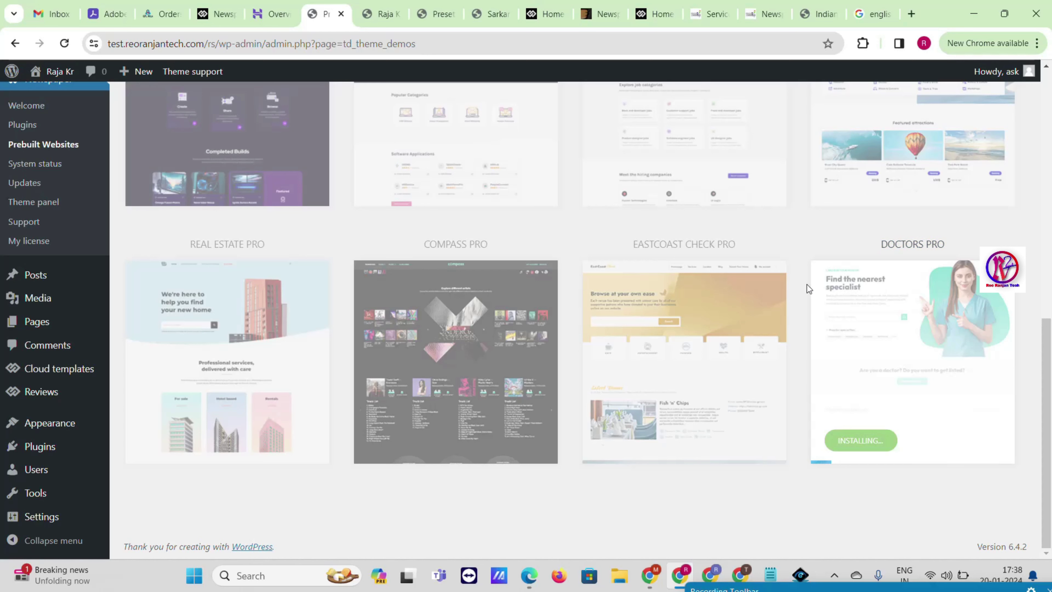
Step: Browse the ThemeRaja service cards, then return to the Prebuilt Websites page
click(700, 6)
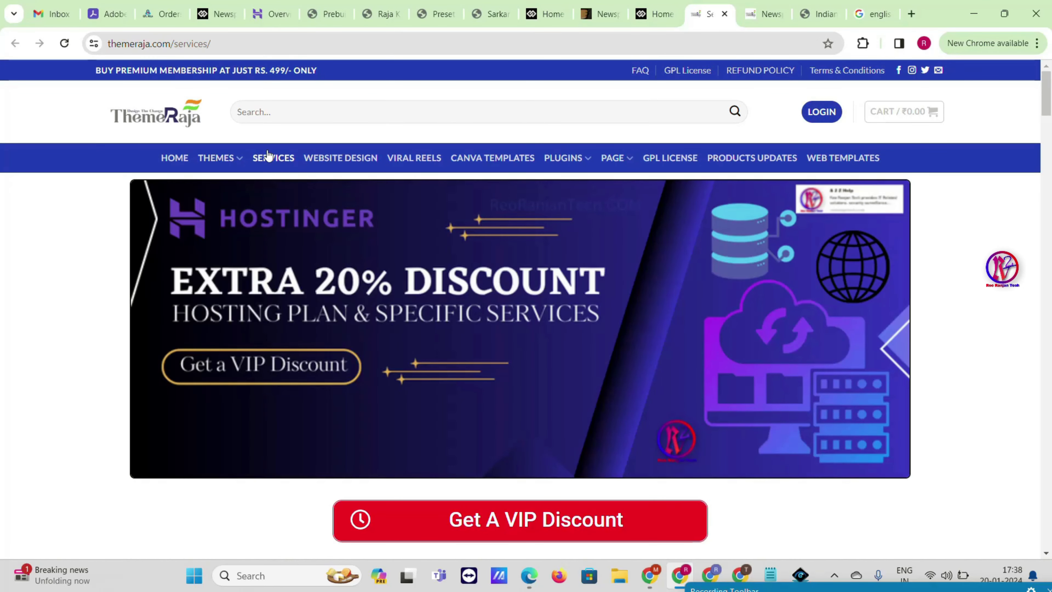
scroll(373, 282, down, 6)
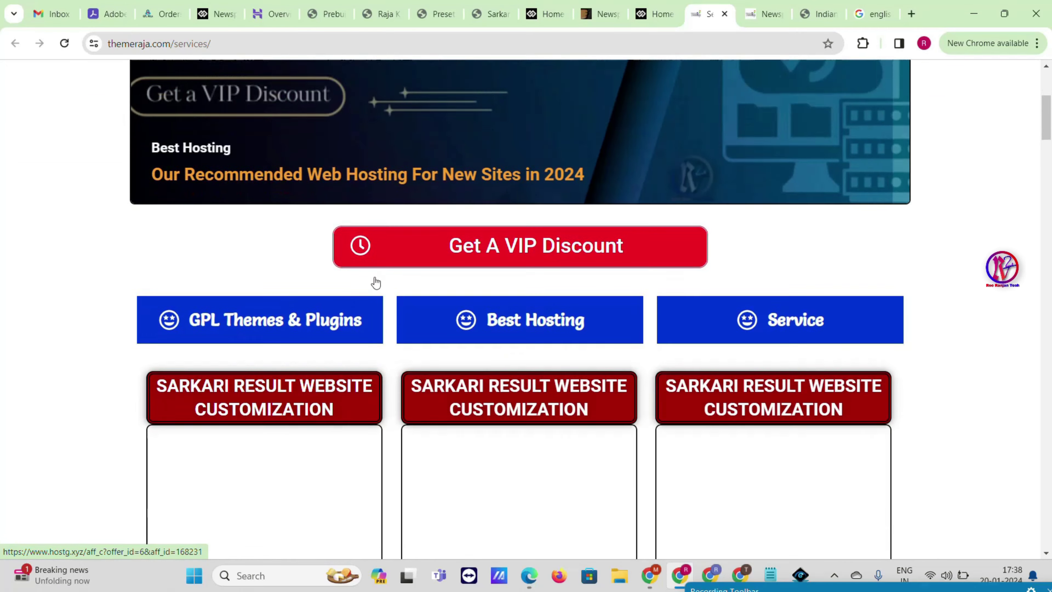
scroll(533, 251, down, 7)
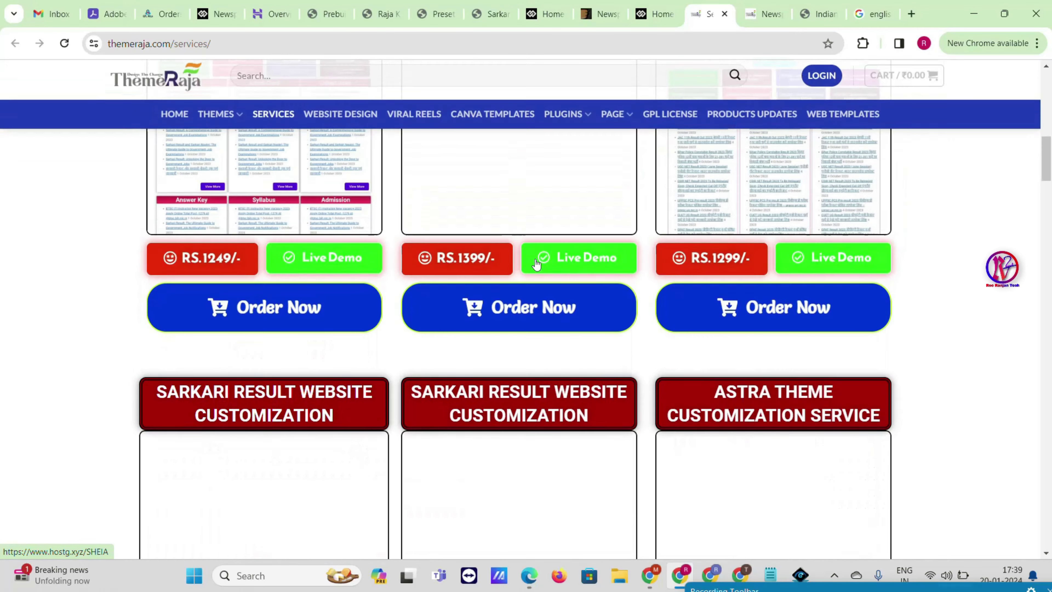
scroll(536, 264, down, 5)
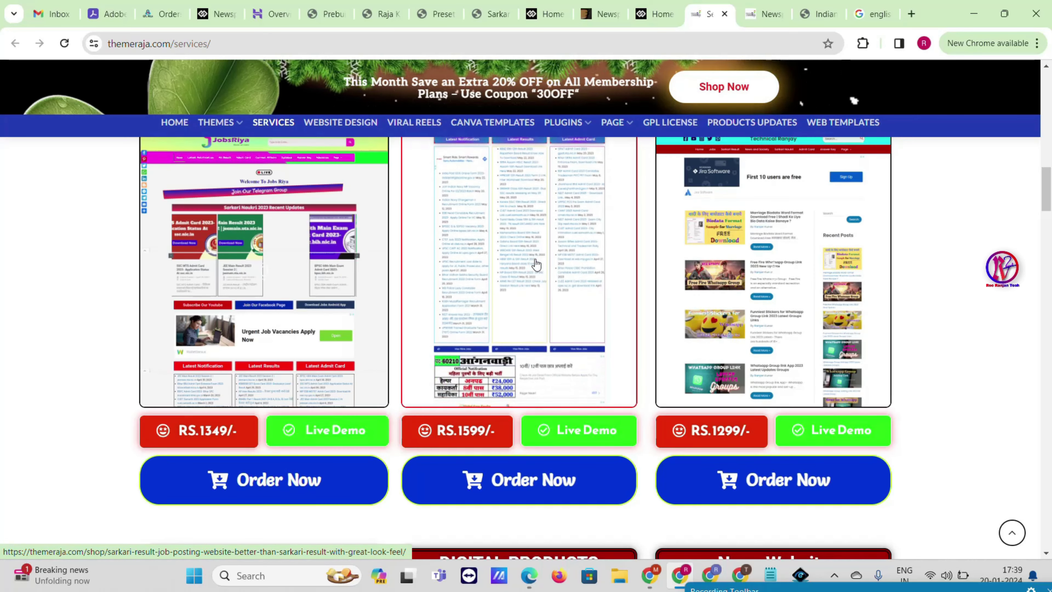
scroll(536, 265, down, 7)
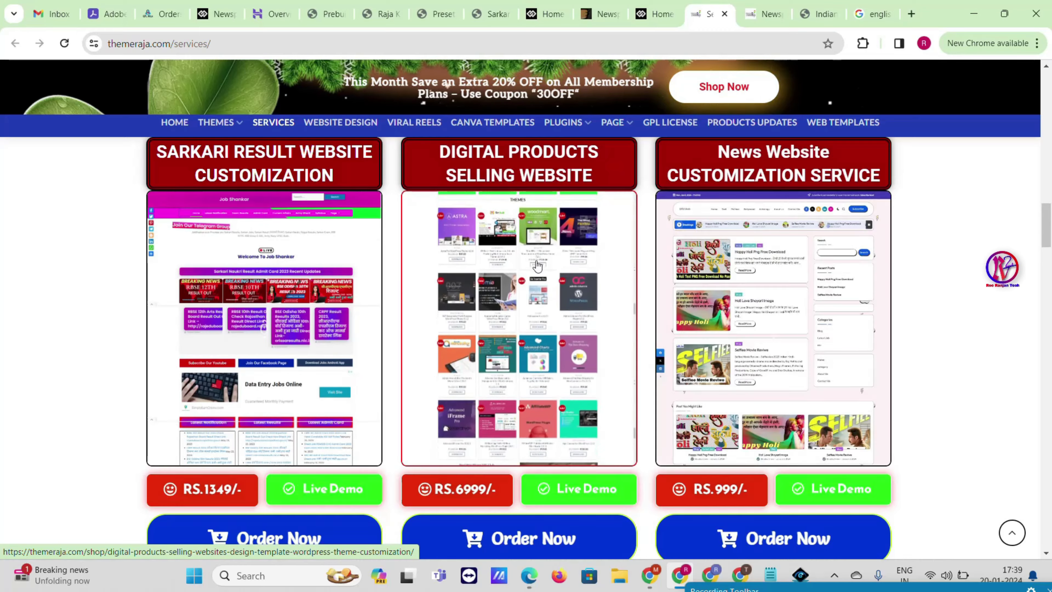
scroll(536, 267, down, 6)
scroll(538, 265, down, 6)
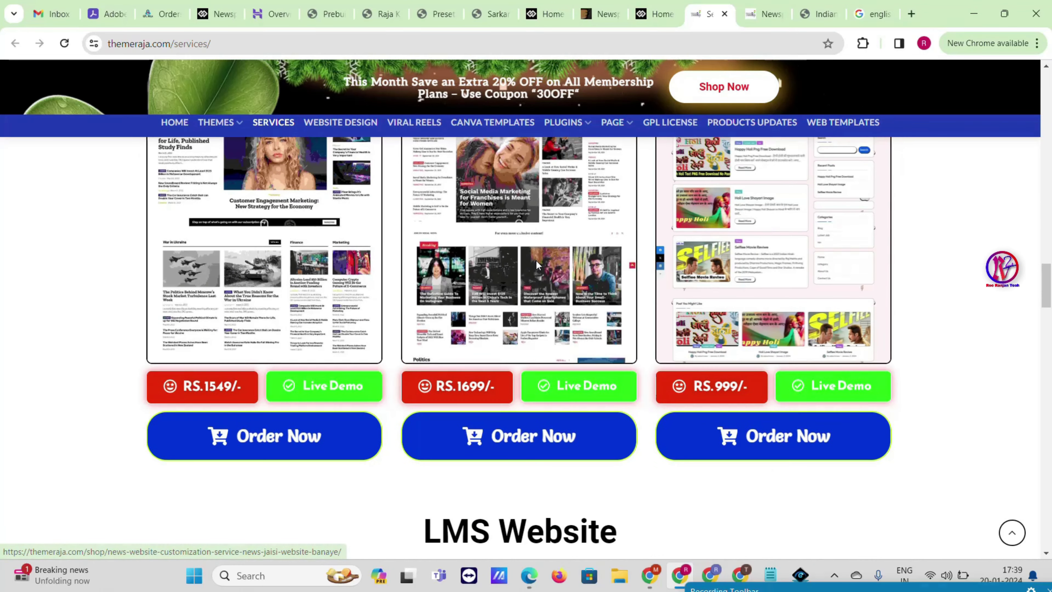
scroll(537, 267, down, 8)
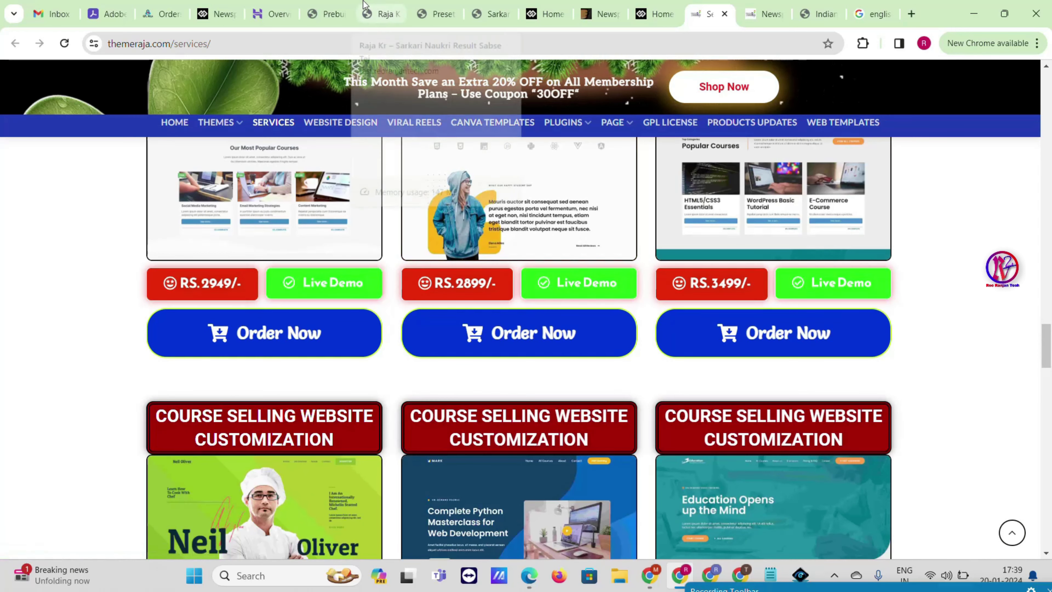
click(335, 3)
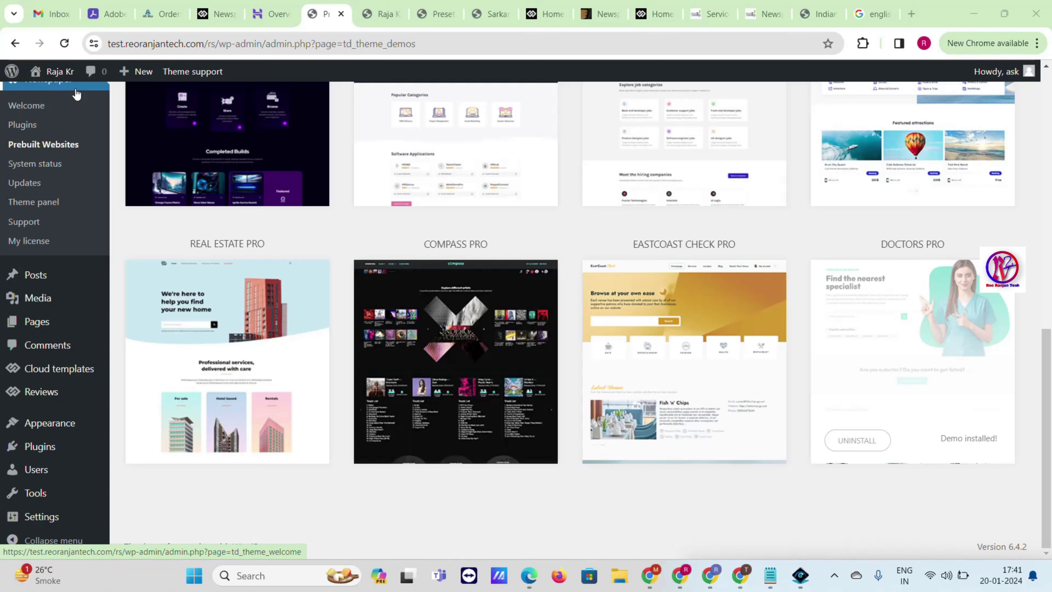
Step: Reload the live front page to show the Doctors PRO 'Find the nearest specialist' homepage
click(377, 14)
scroll(336, 245, up, 15)
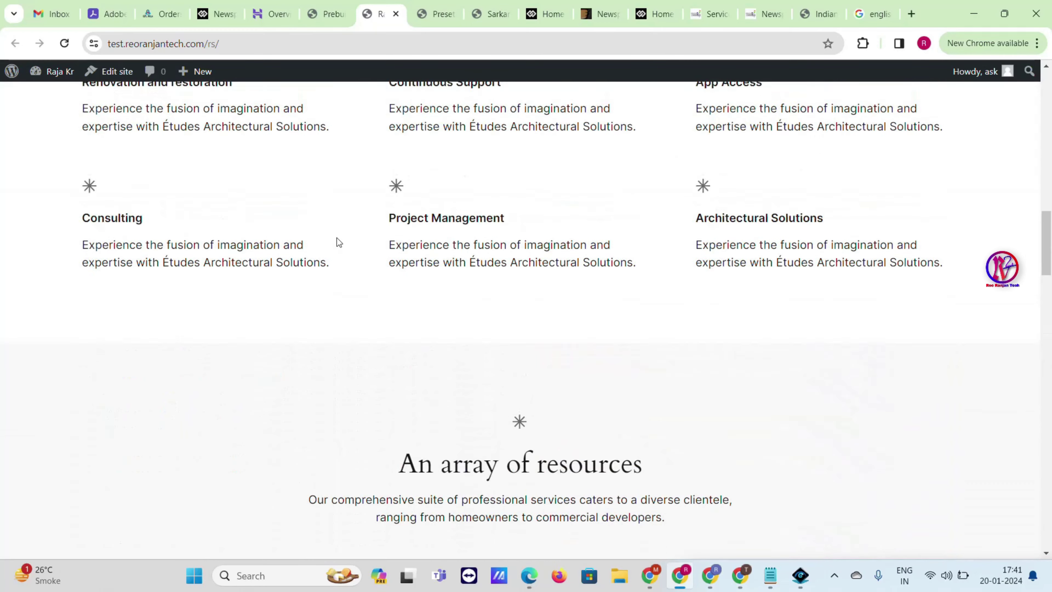
scroll(338, 237, up, 2)
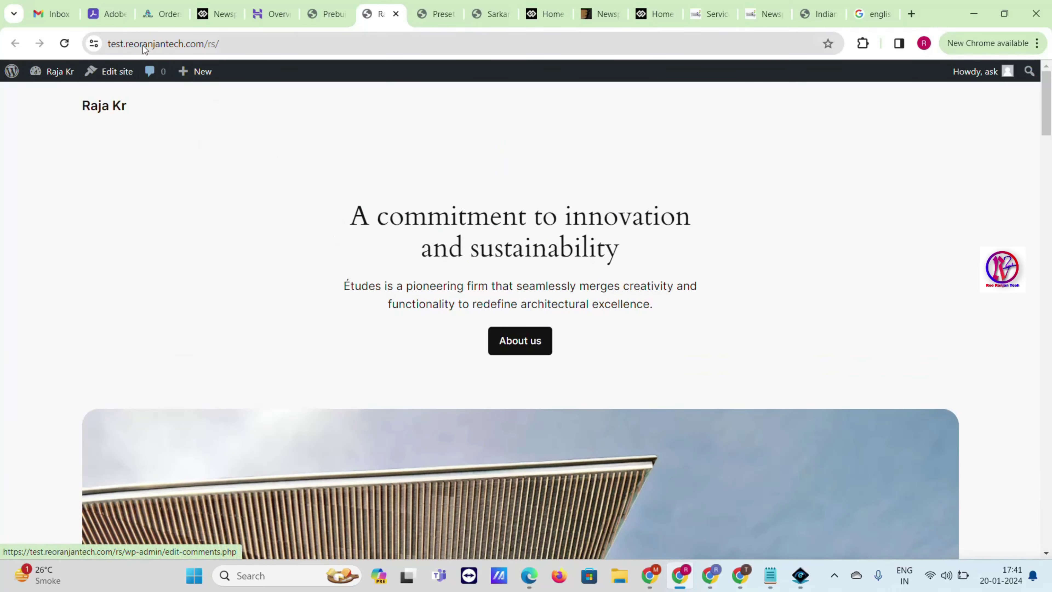
click(65, 44)
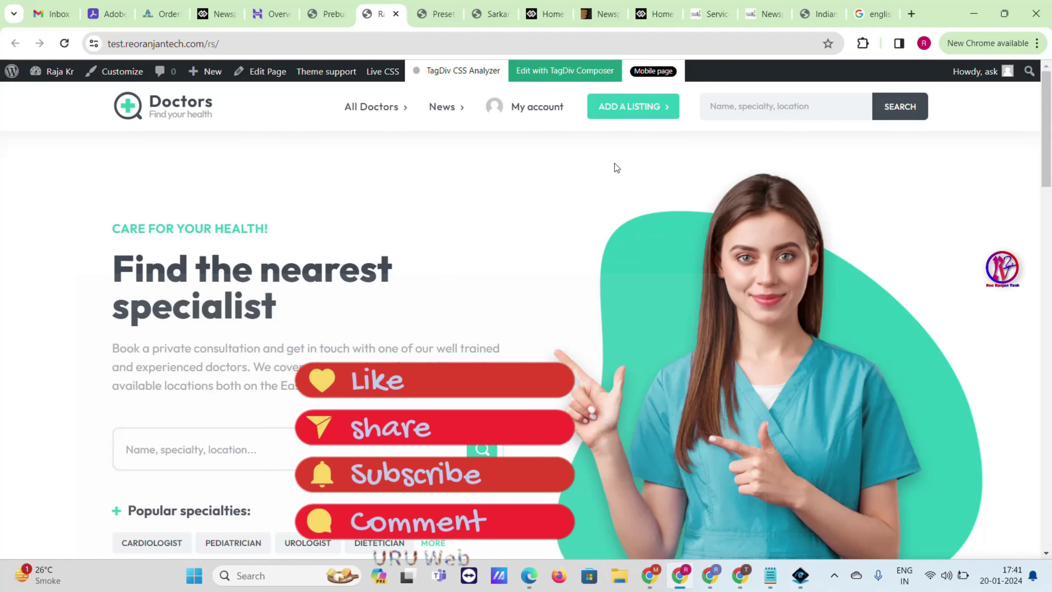
scroll(351, 197, down, 10)
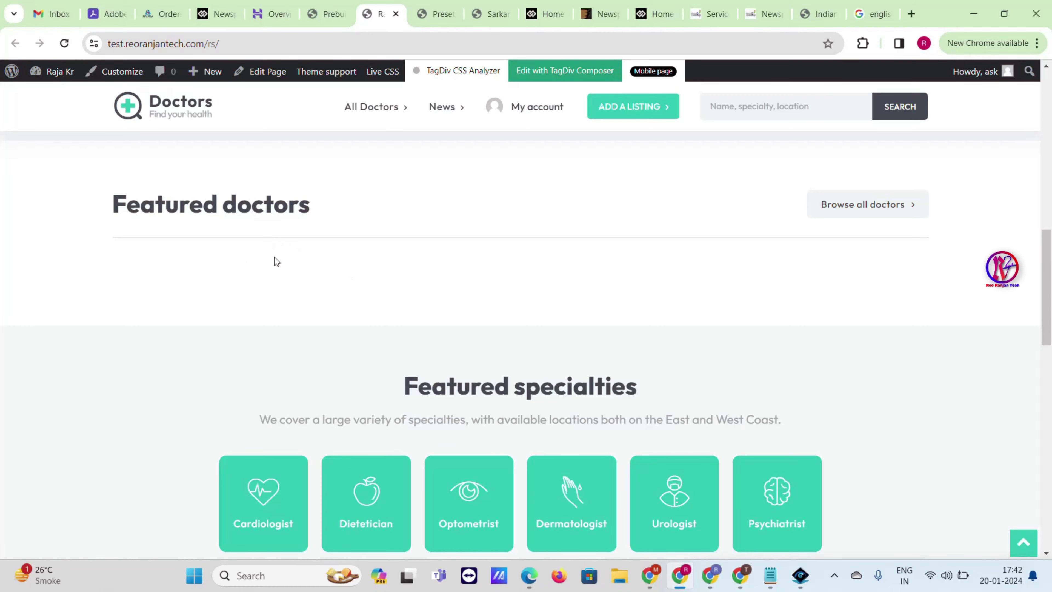
scroll(390, 276, down, 5)
scroll(610, 244, down, 6)
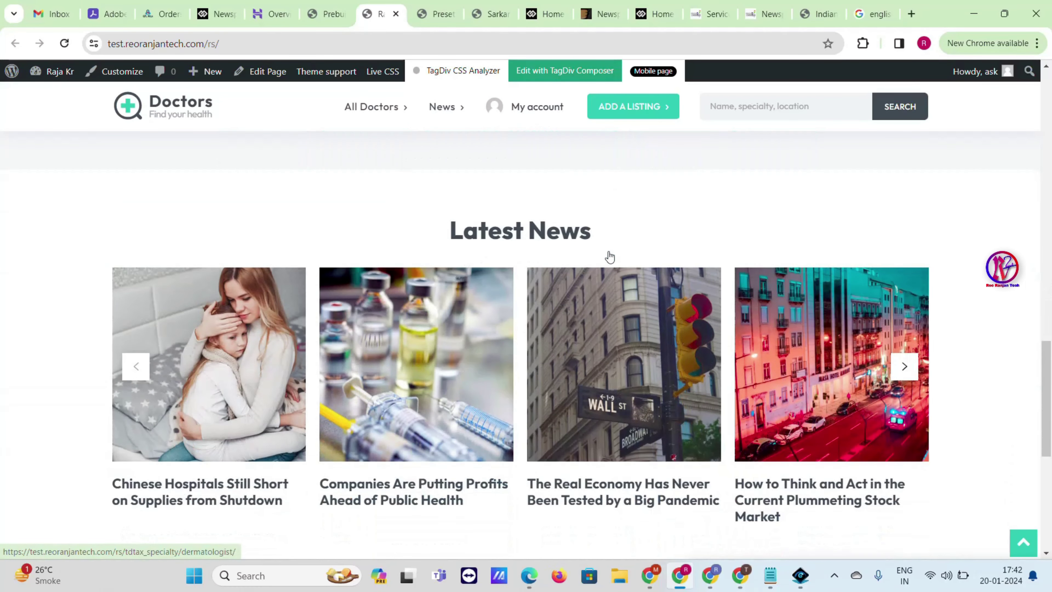
scroll(403, 483, down, 5)
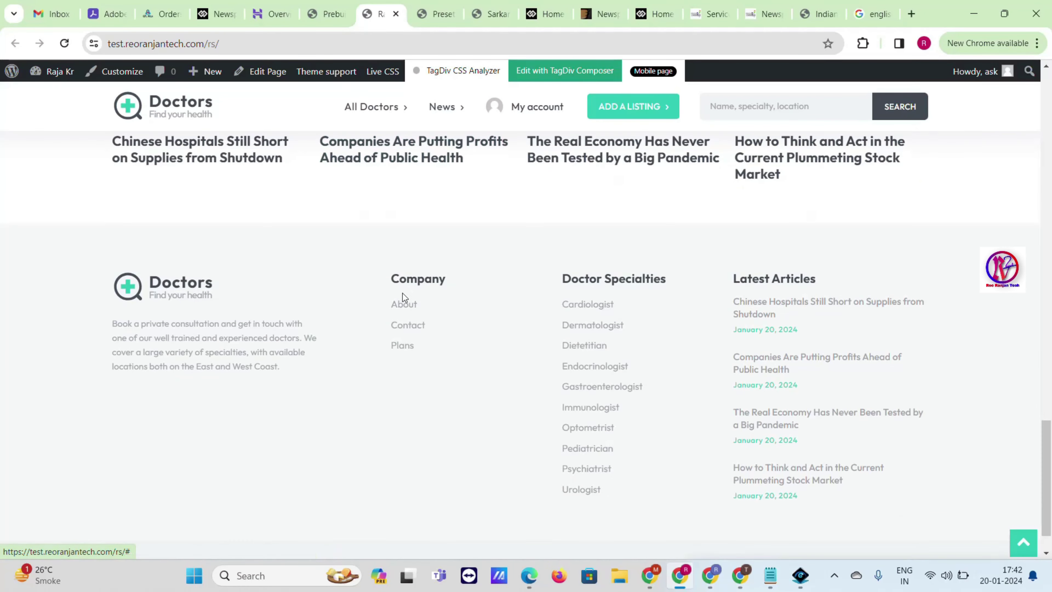
scroll(402, 292, up, 5)
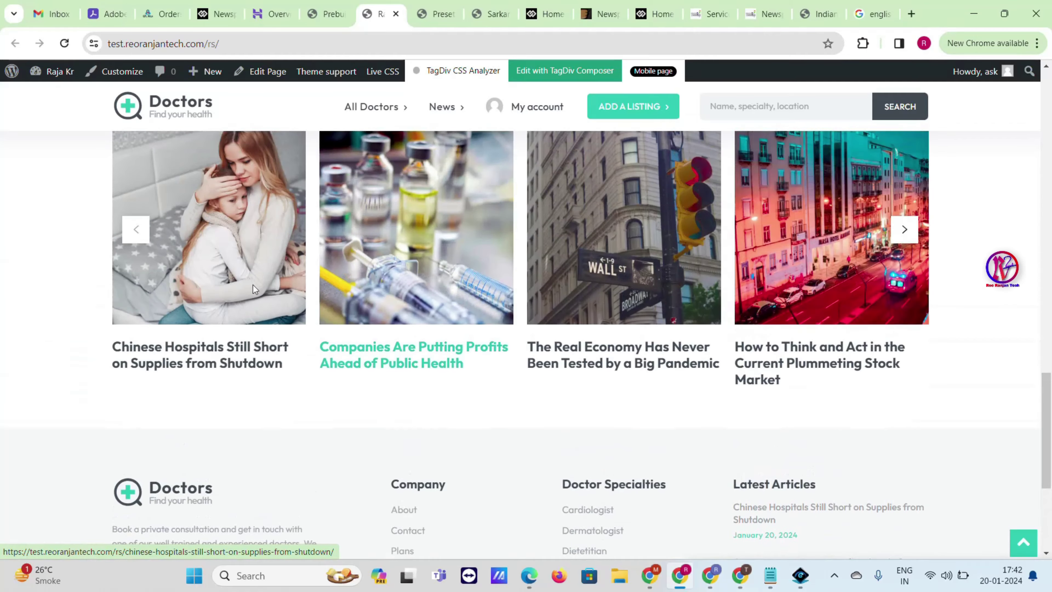
click(227, 253)
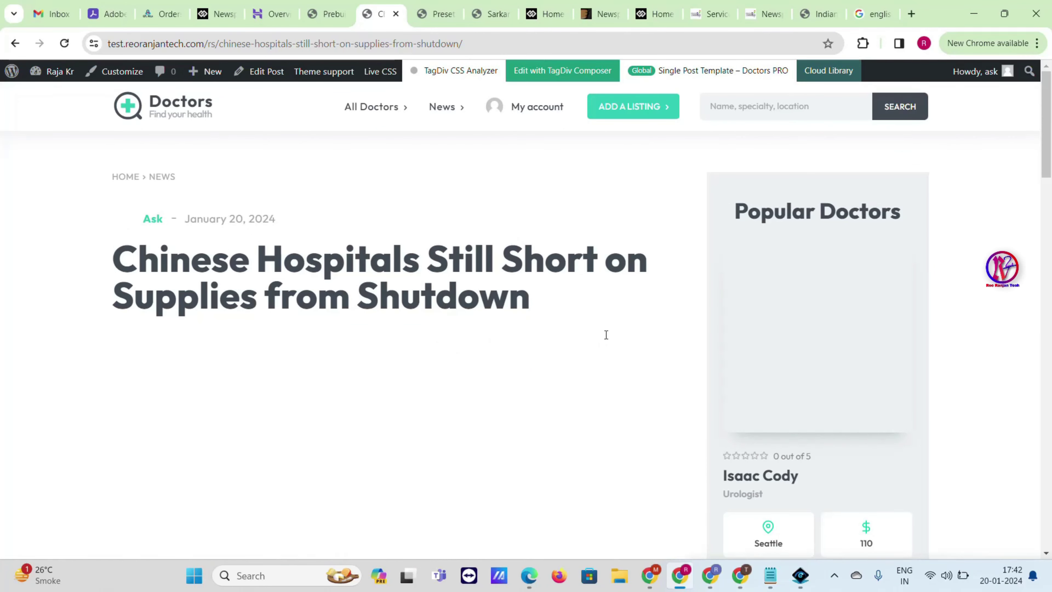
scroll(663, 315, down, 8)
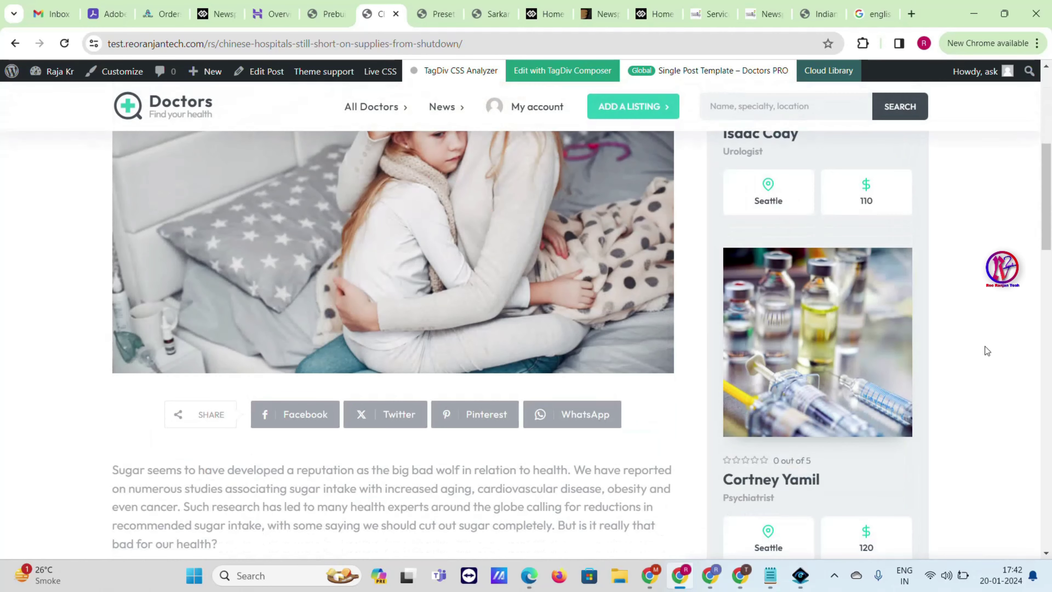
scroll(686, 319, down, 20)
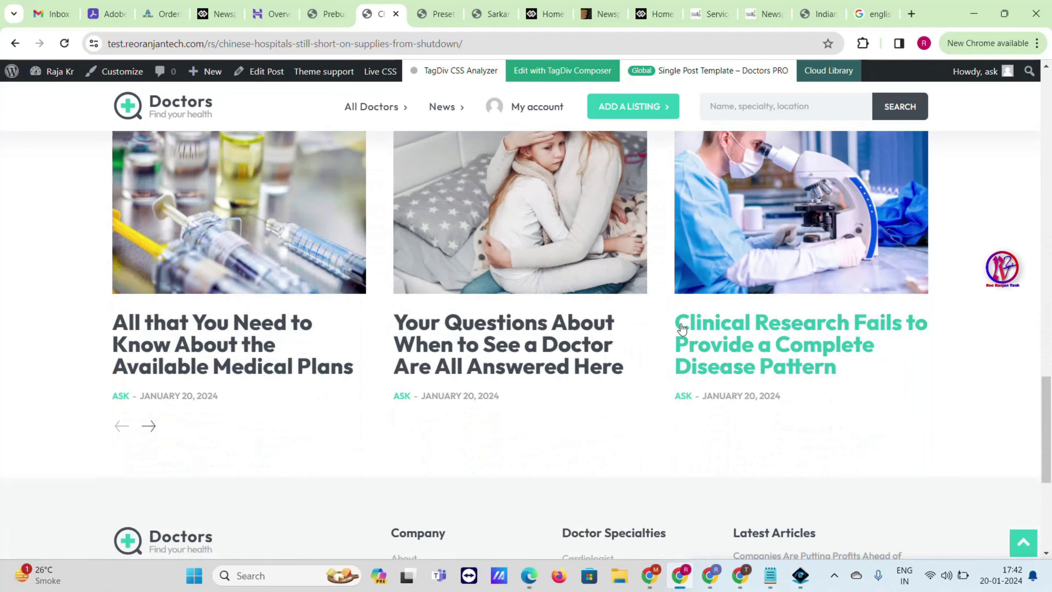
scroll(682, 328, down, 5)
scroll(681, 329, up, 20)
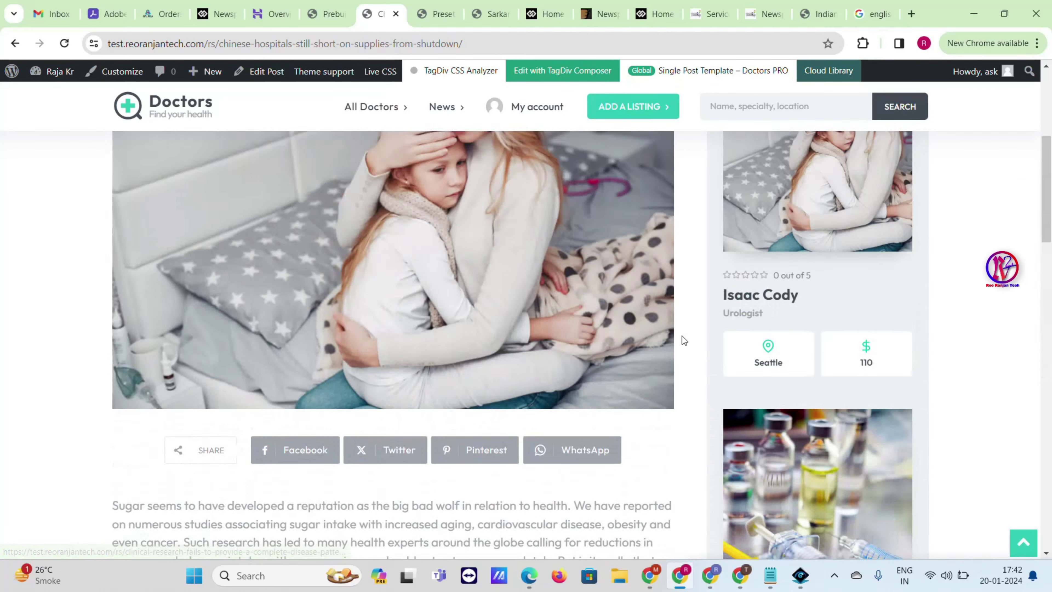
scroll(684, 339, up, 5)
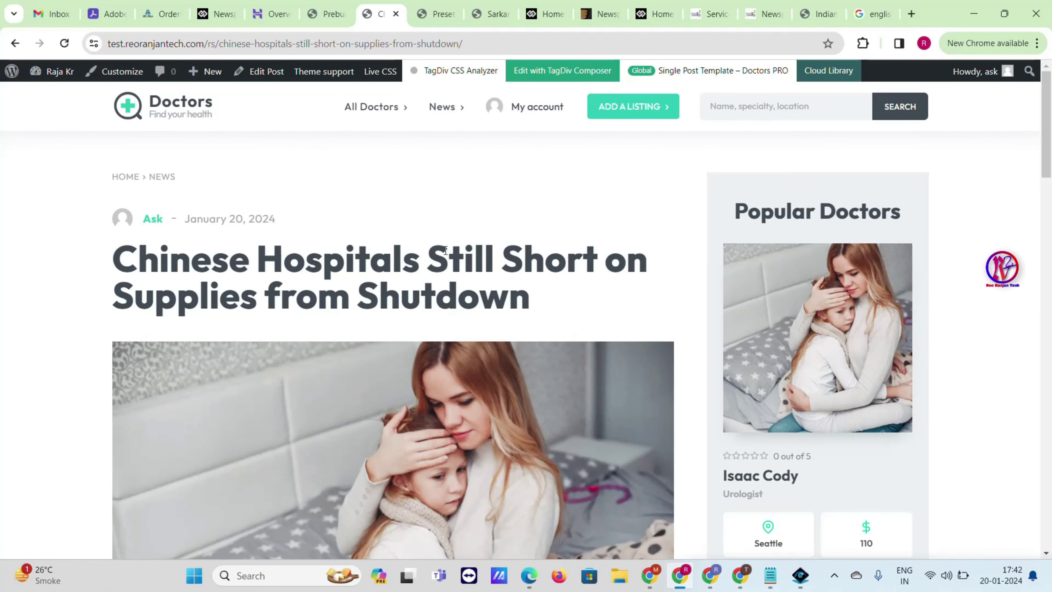
click(191, 104)
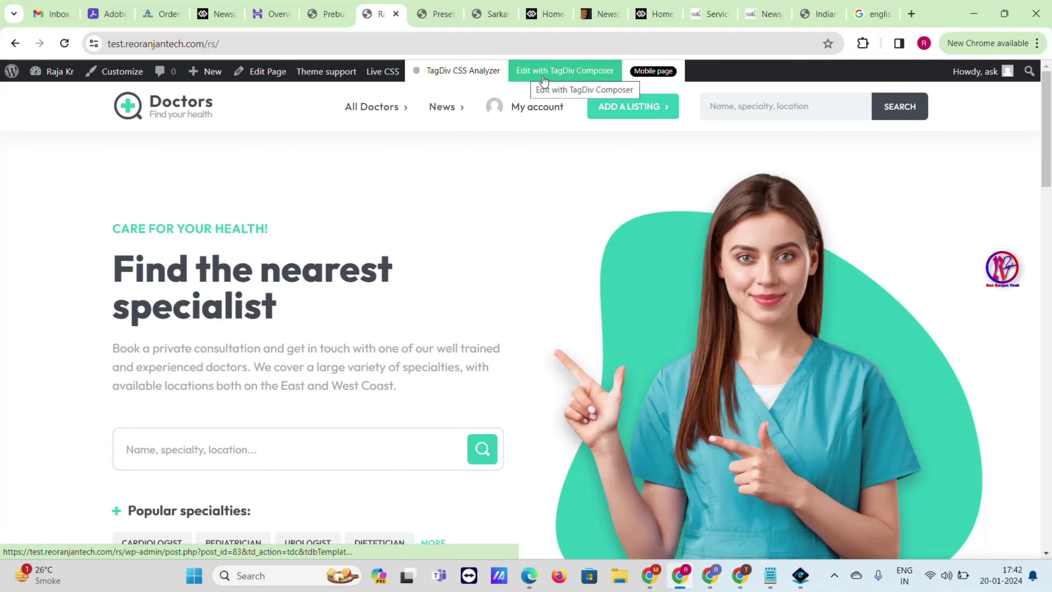
Step: Edit the homepage in tagDiv Composer and select the header logo's 'Doctors' text
click(596, 81)
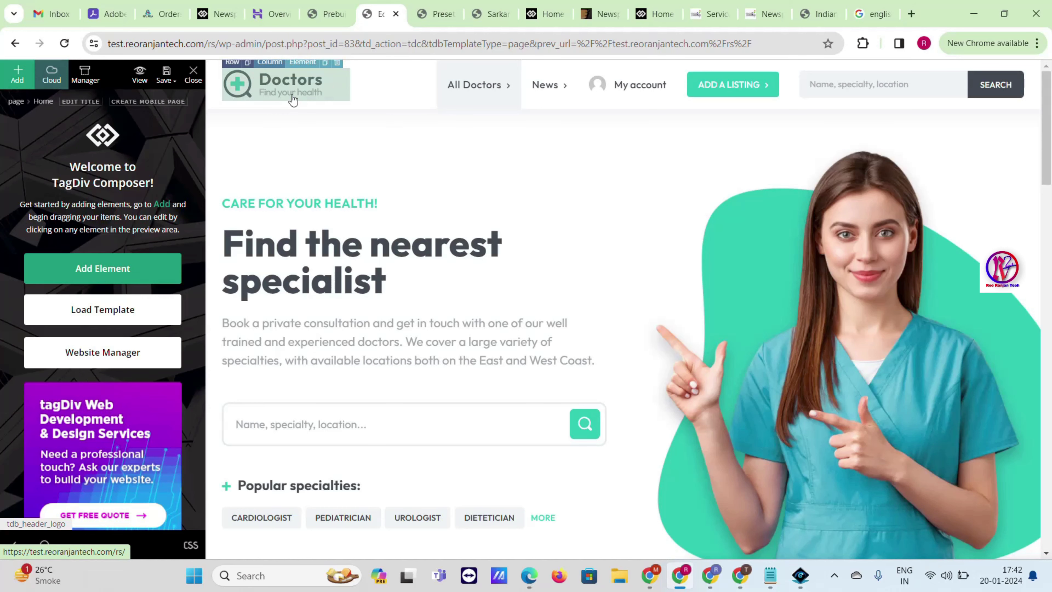
click(293, 100)
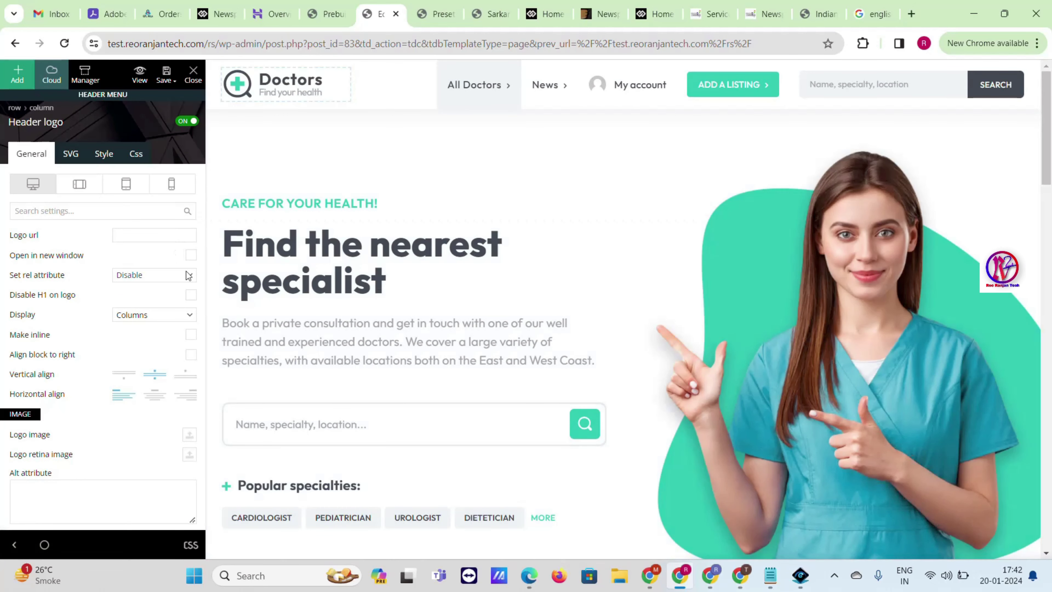
scroll(154, 253, down, 8)
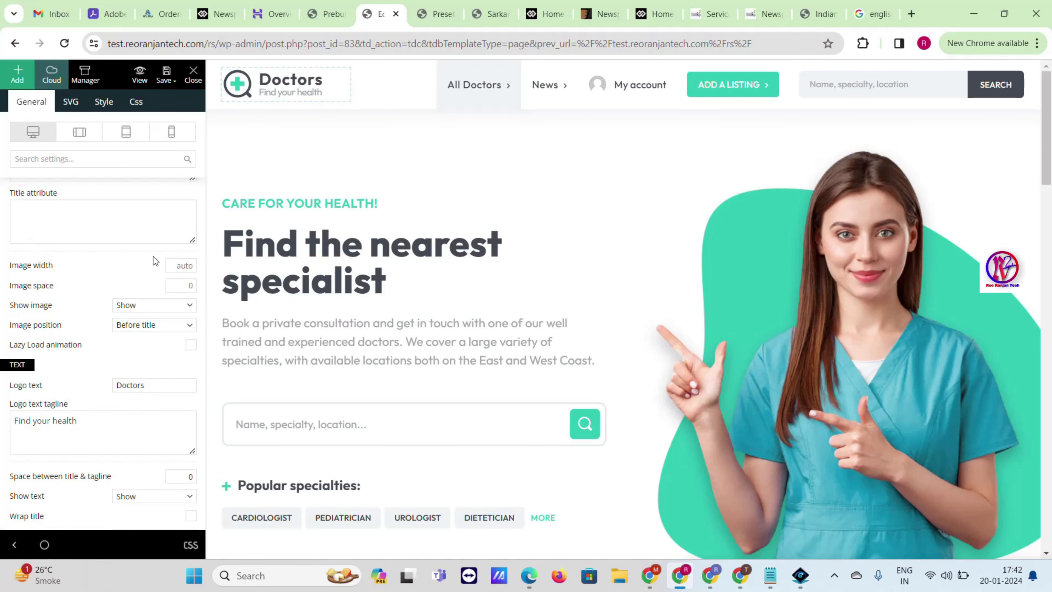
scroll(154, 259, down, 5)
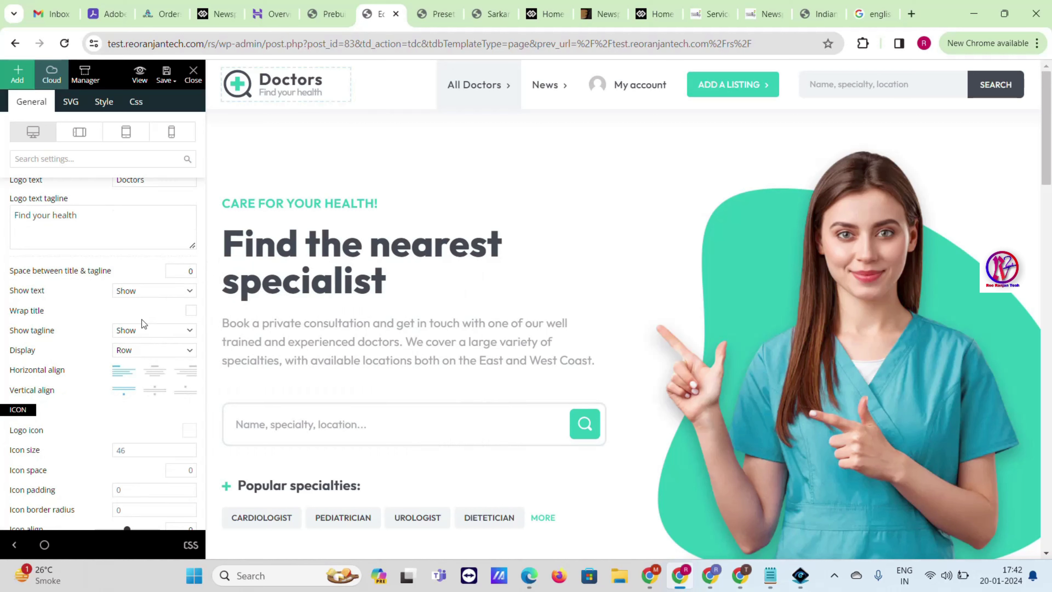
scroll(143, 325, down, 3)
scroll(143, 320, up, 5)
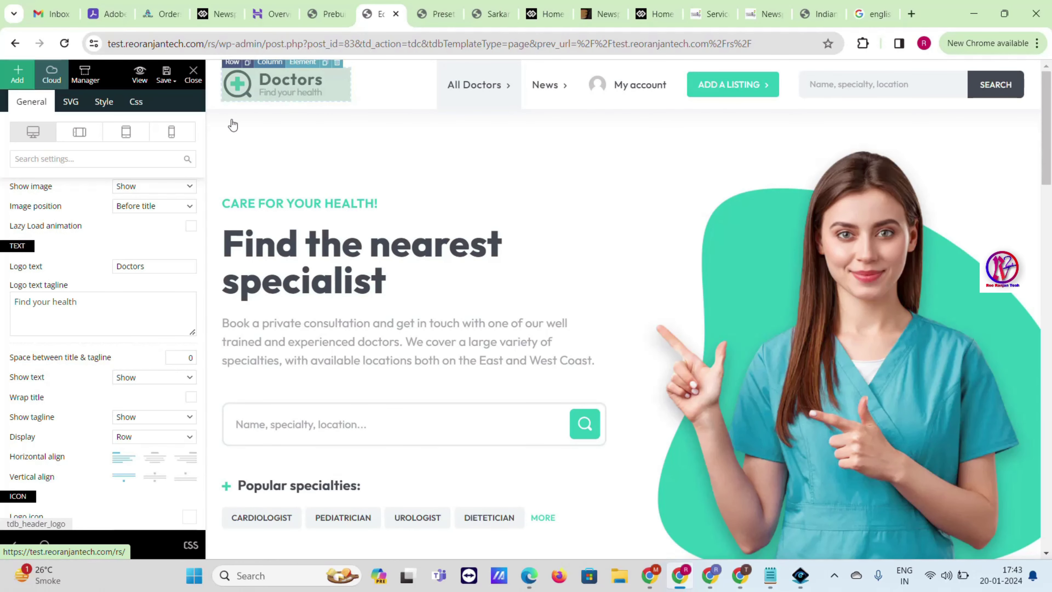
double_click(141, 266)
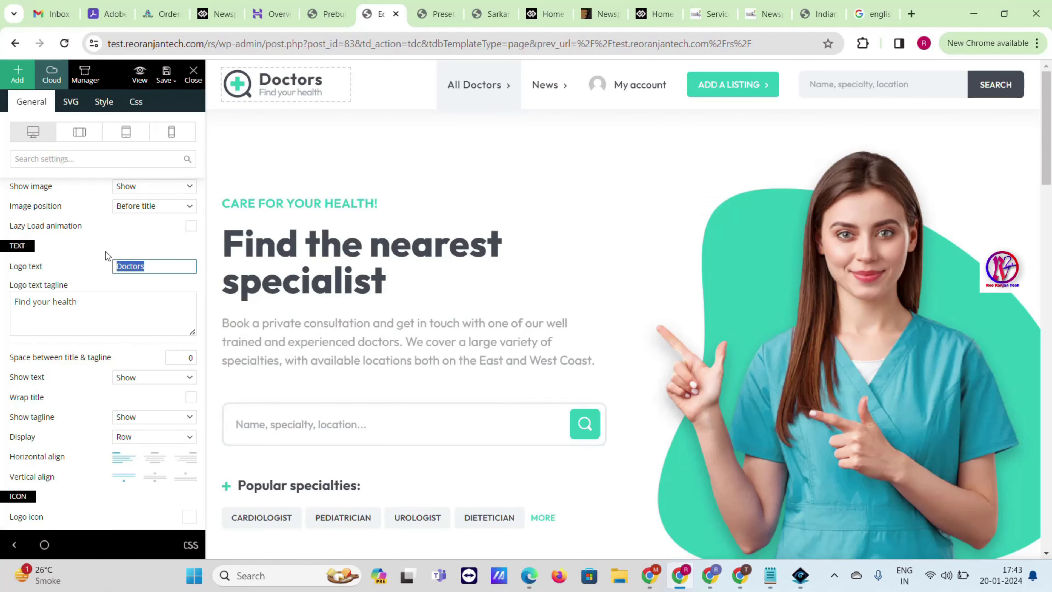
Step: Replace the logo text with 'URU Web' and select the 'Find your health' tagline
text(URU)
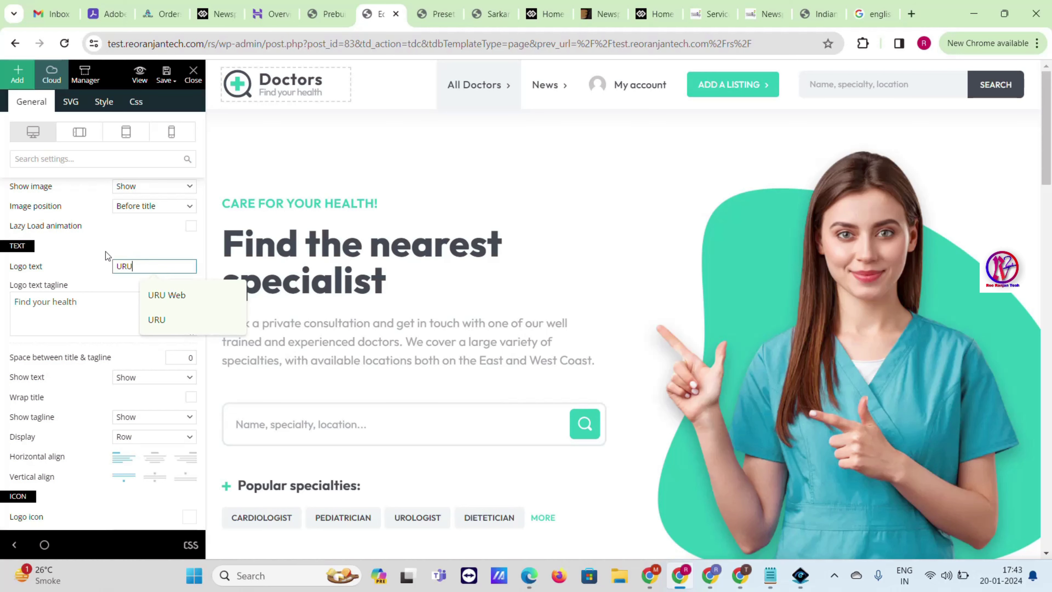
click(173, 293)
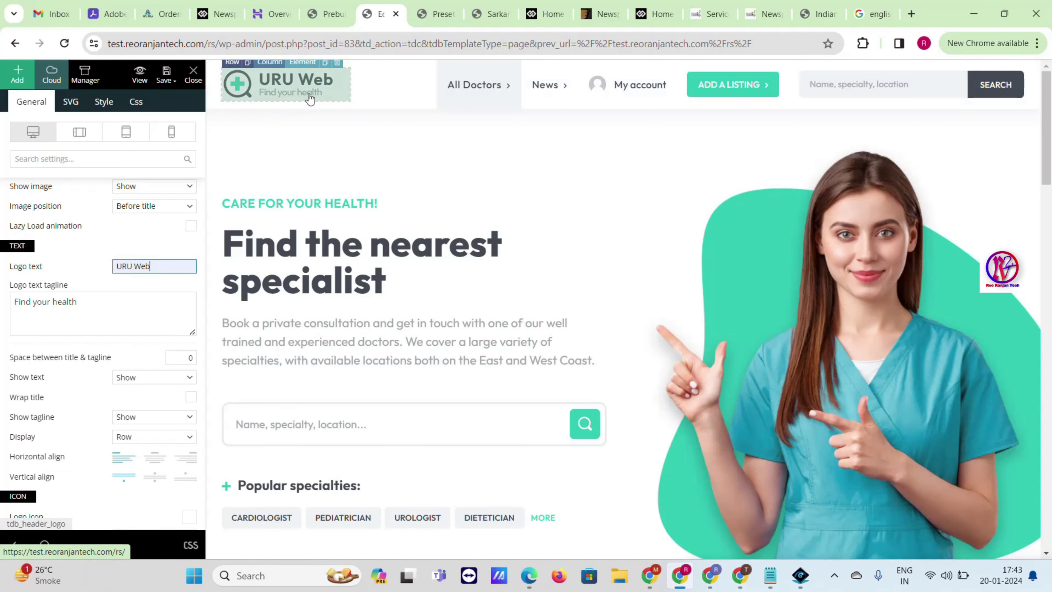
drag(85, 302, 13, 297)
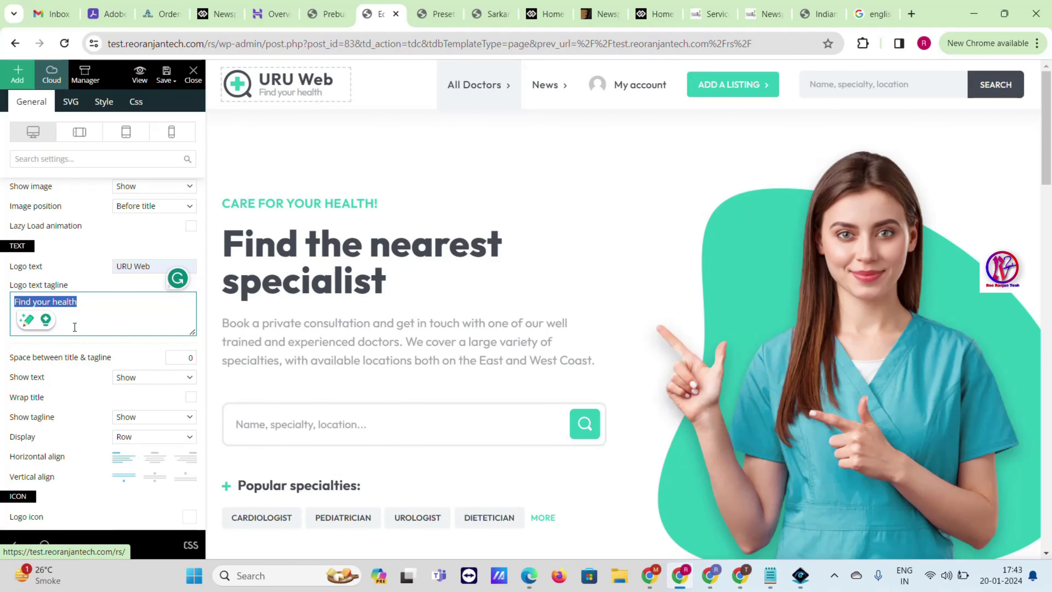
scroll(73, 366, down, 3)
scroll(76, 390, down, 2)
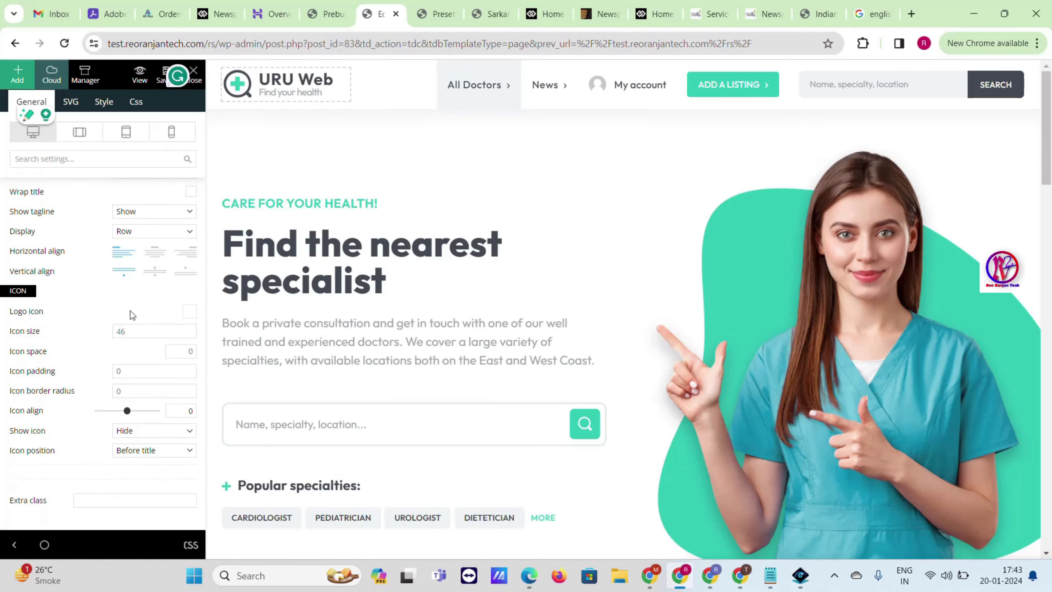
scroll(131, 373, up, 3)
scroll(130, 339, up, 5)
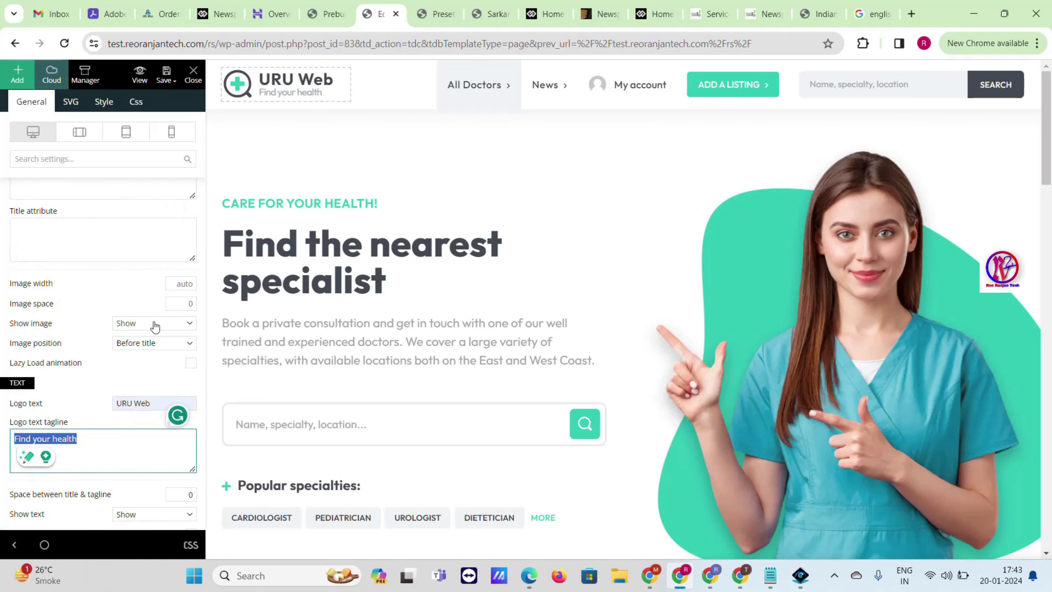
scroll(152, 324, up, 4)
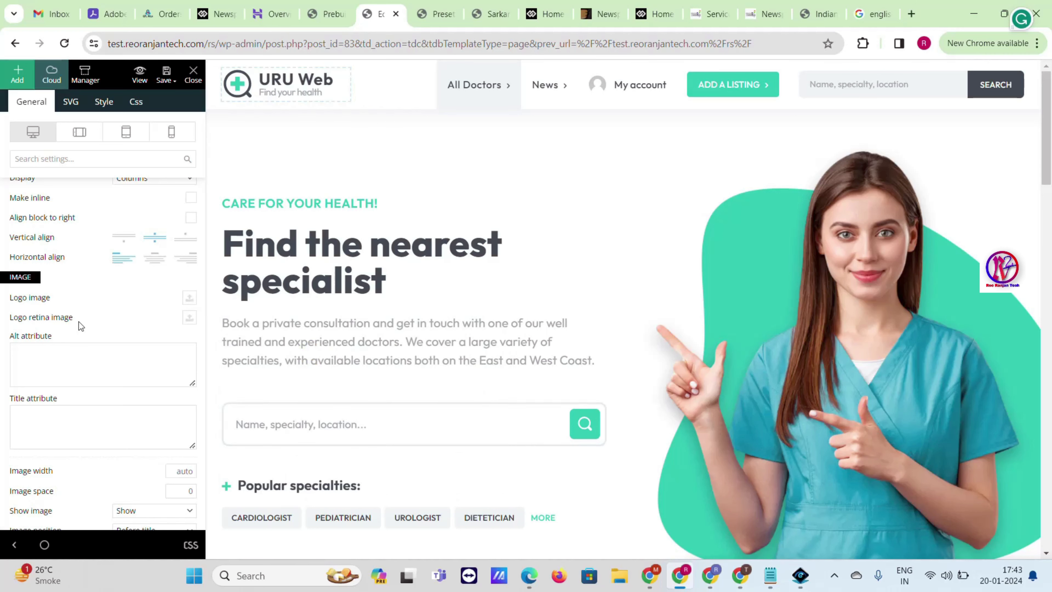
Step: Upload reoranjantec.png and insert it as the header logo image
click(190, 301)
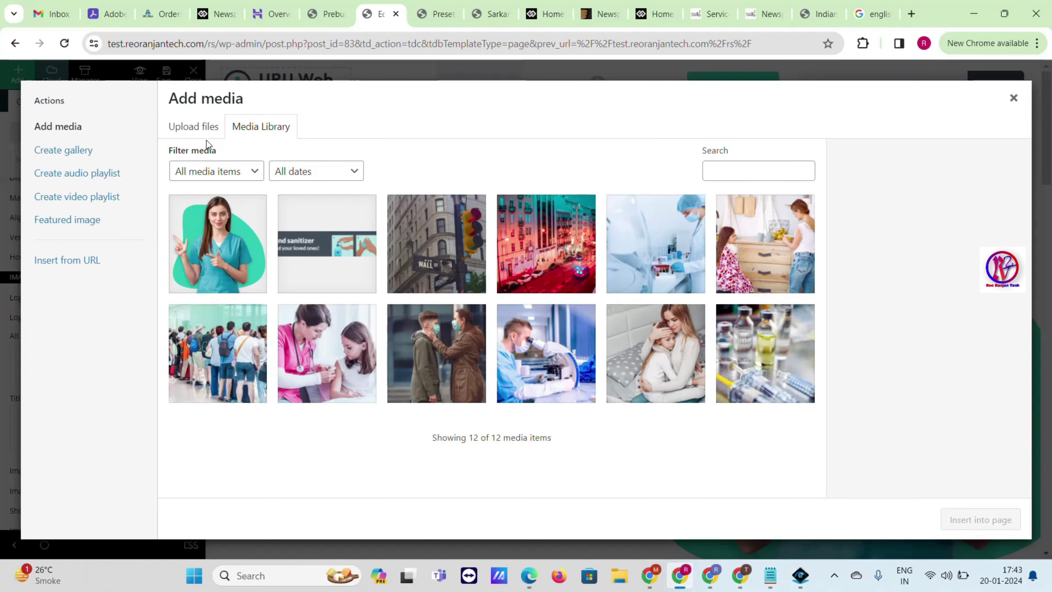
click(193, 137)
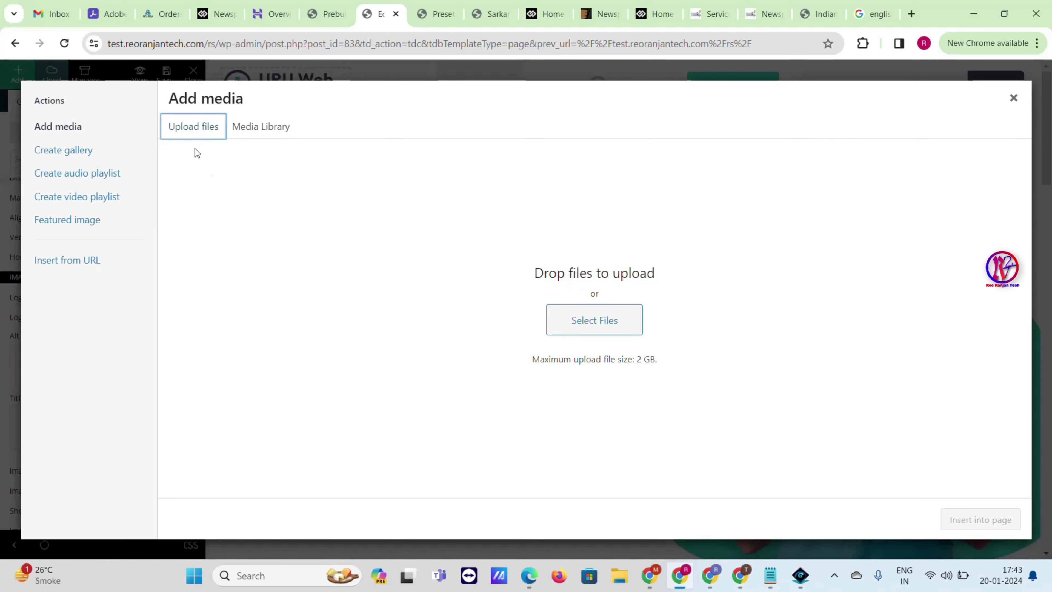
click(593, 320)
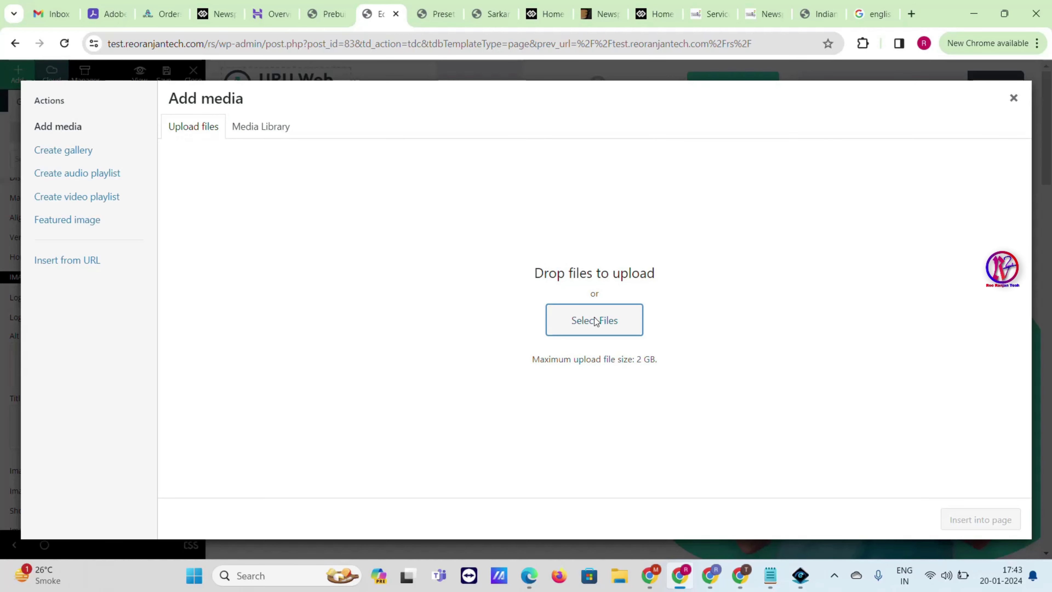
scroll(366, 208, down, 10)
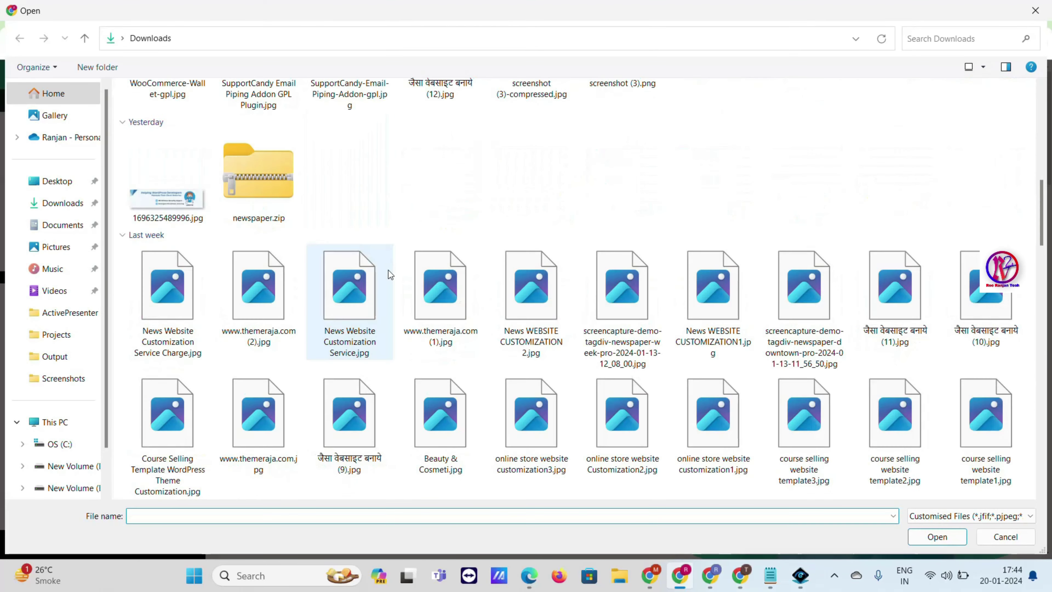
scroll(553, 385, down, 10)
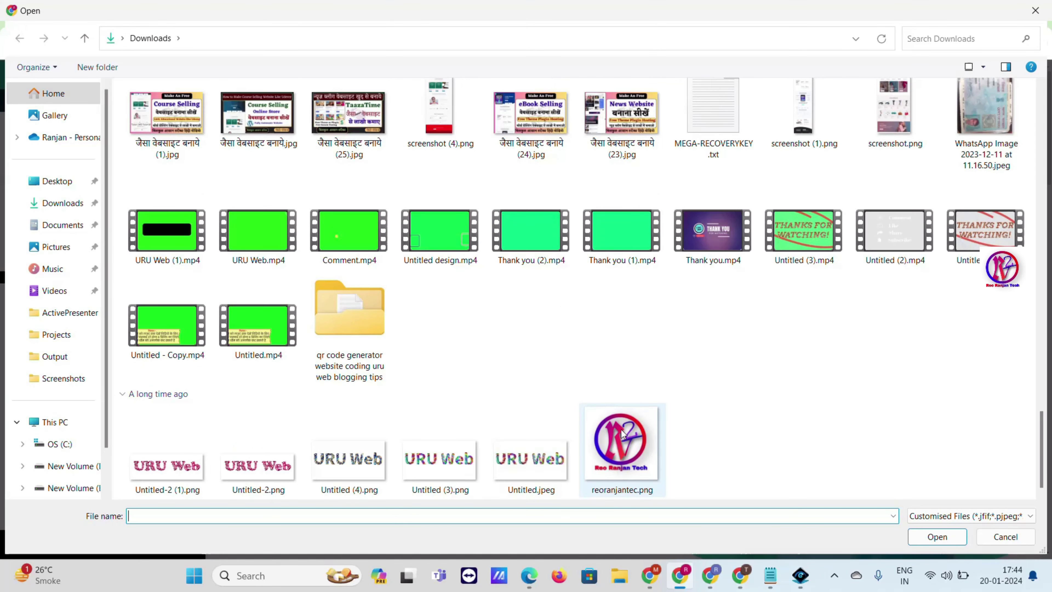
double_click(621, 434)
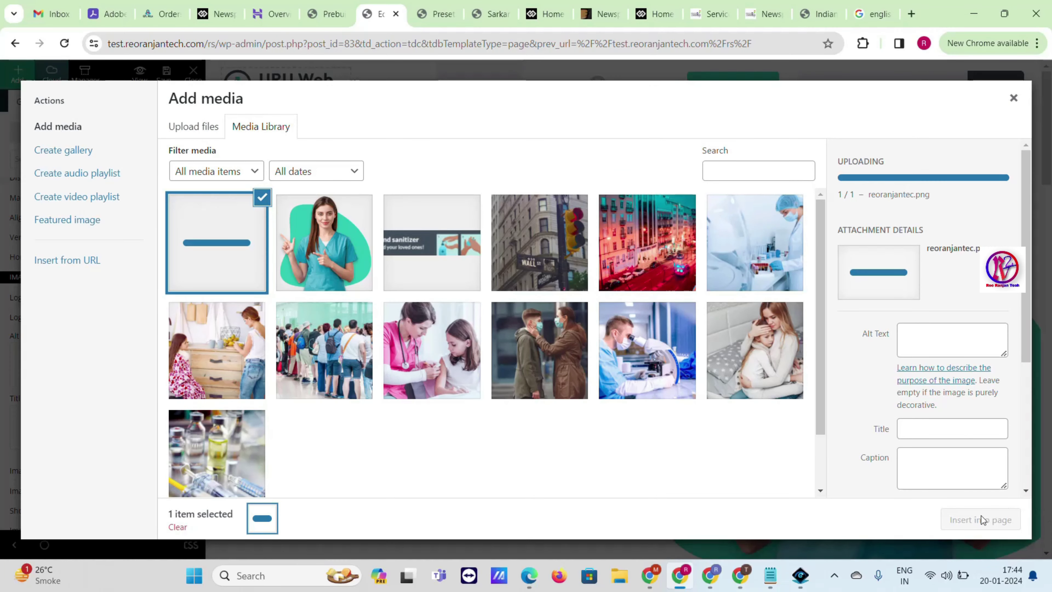
click(980, 520)
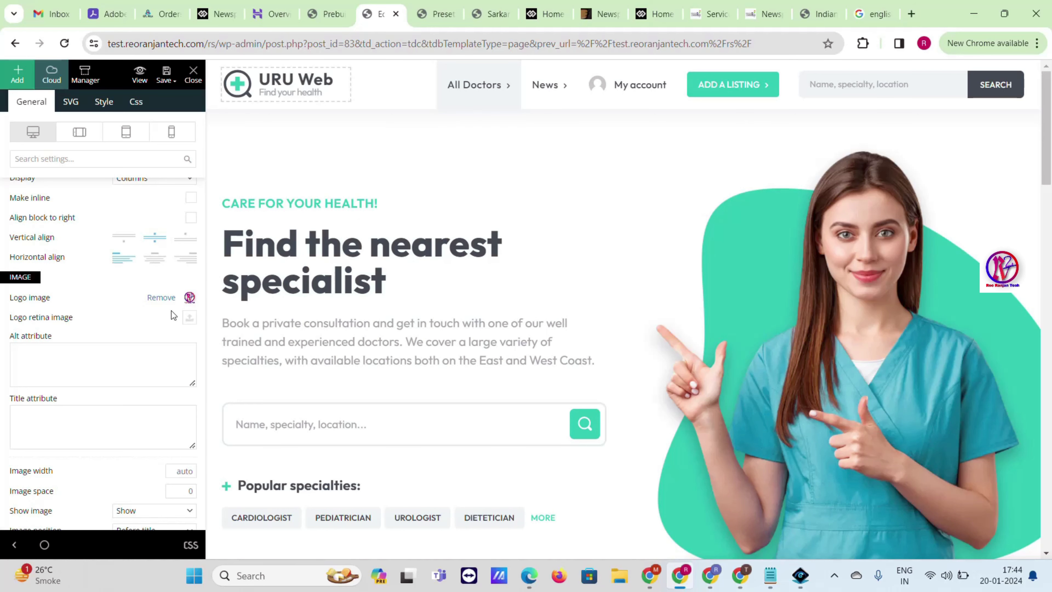
Step: Set the same reoranjantec image as the retina logo image
click(191, 325)
click(216, 243)
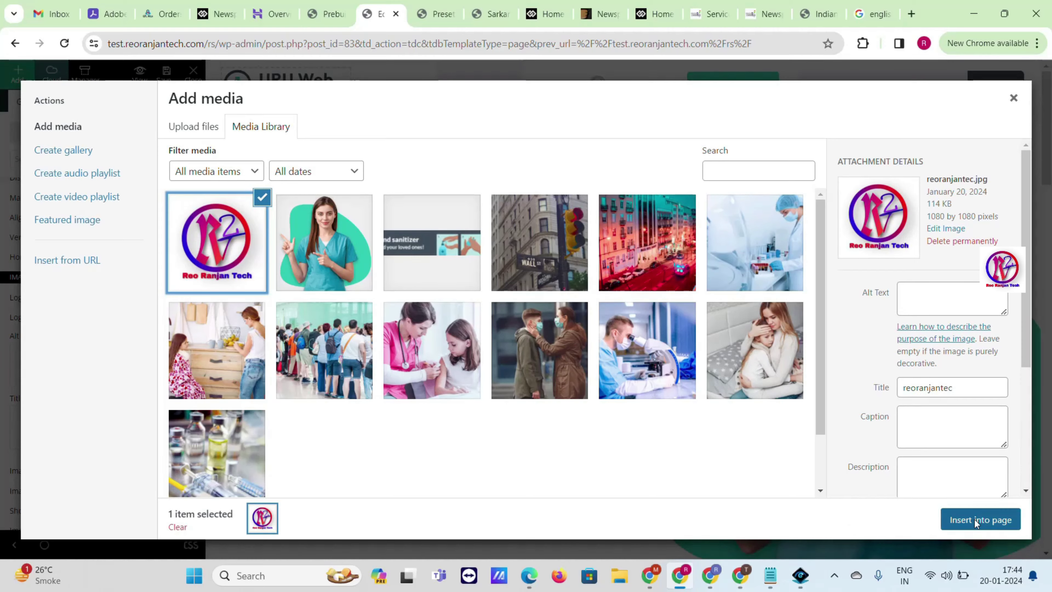
click(979, 519)
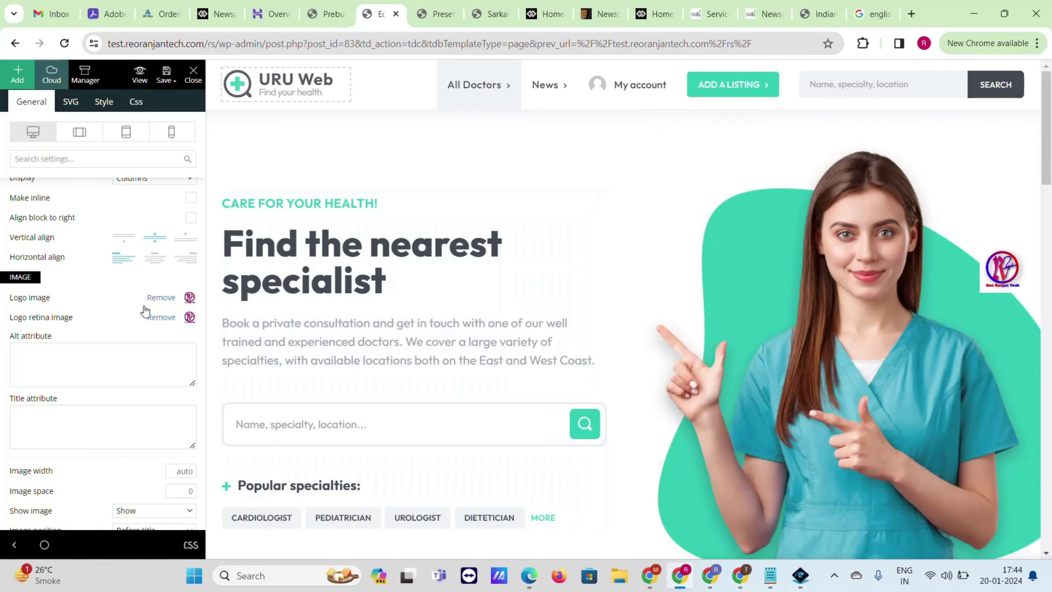
Step: View the logo's SVG icon code in its settings
scroll(110, 282, down, 3)
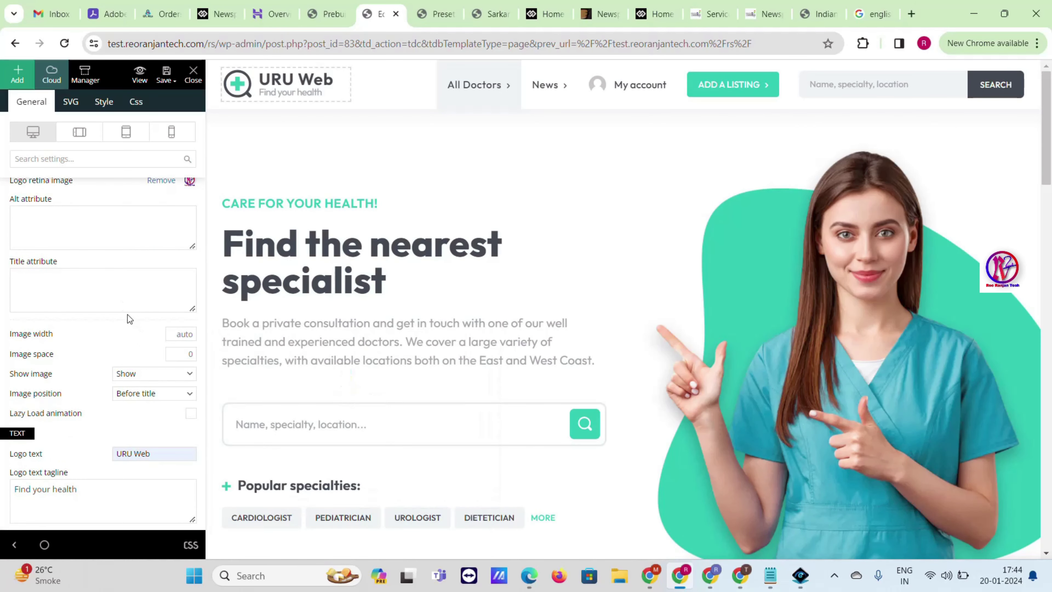
scroll(126, 350, down, 7)
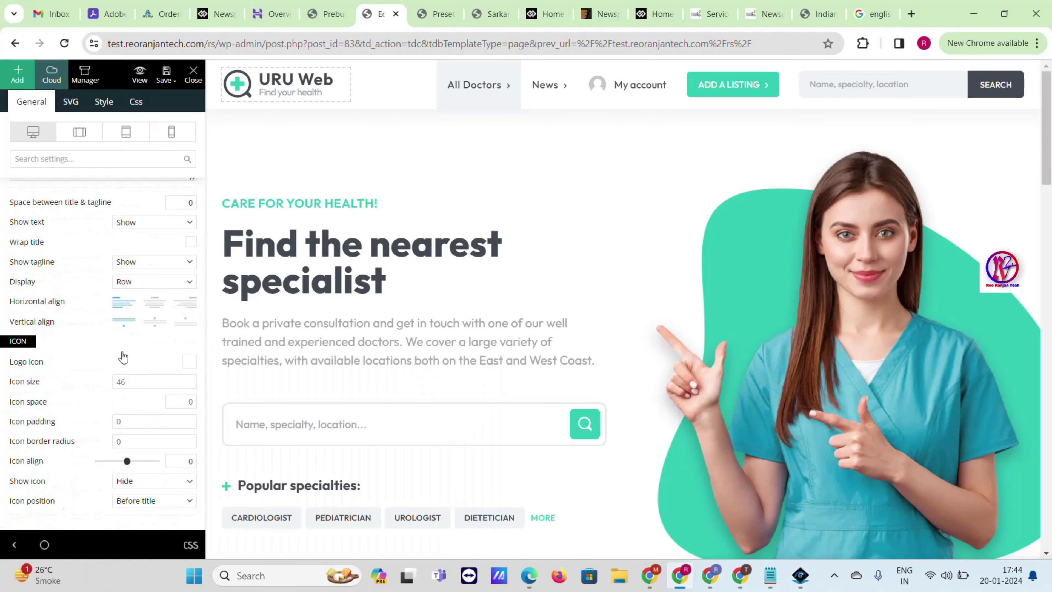
scroll(123, 356, down, 1)
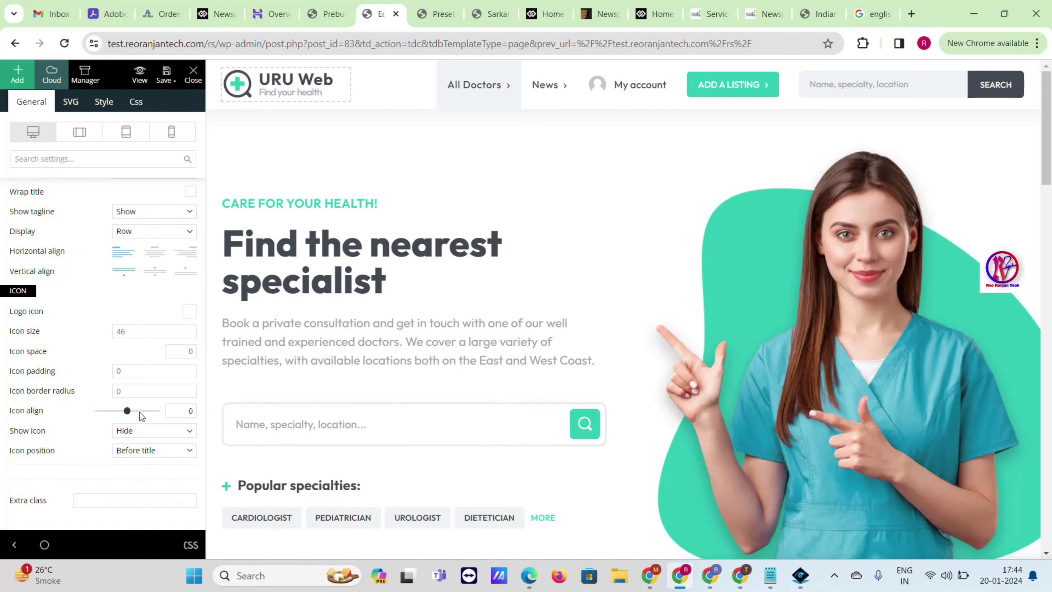
scroll(143, 440, up, 4)
scroll(140, 439, down, 4)
scroll(118, 290, up, 12)
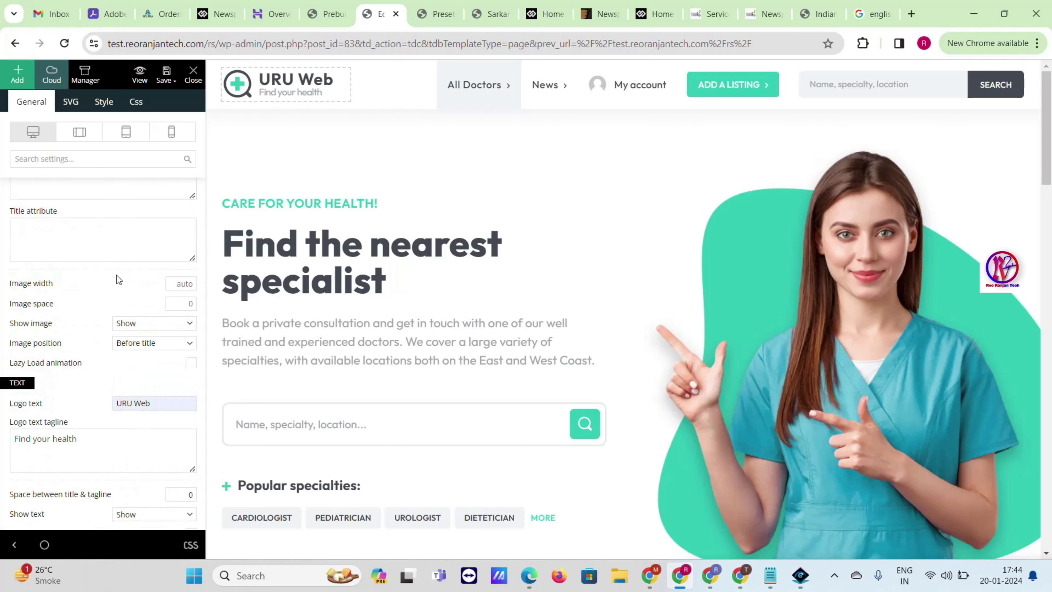
scroll(118, 262, up, 2)
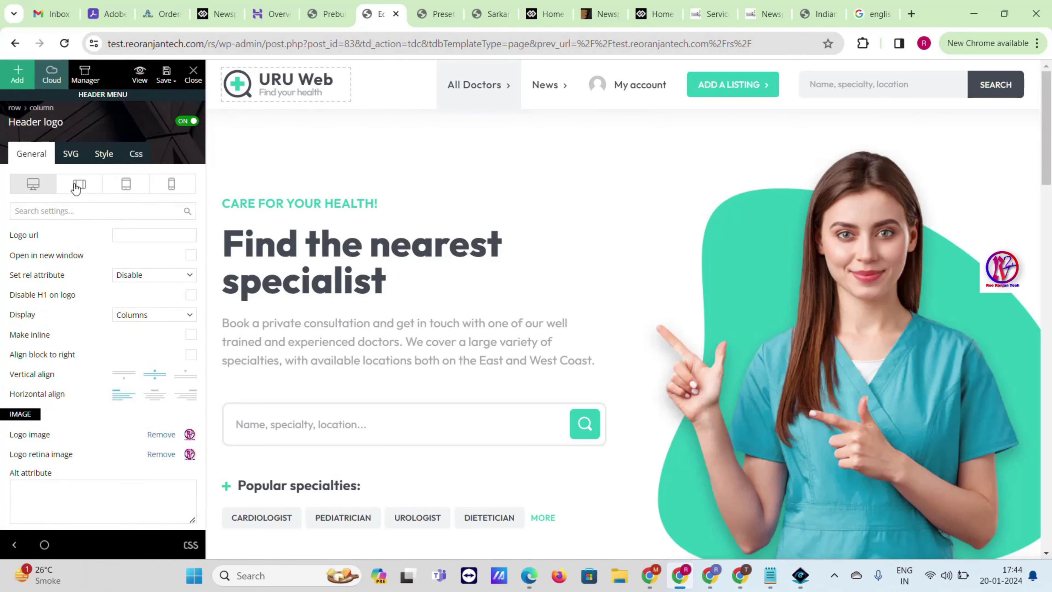
click(72, 155)
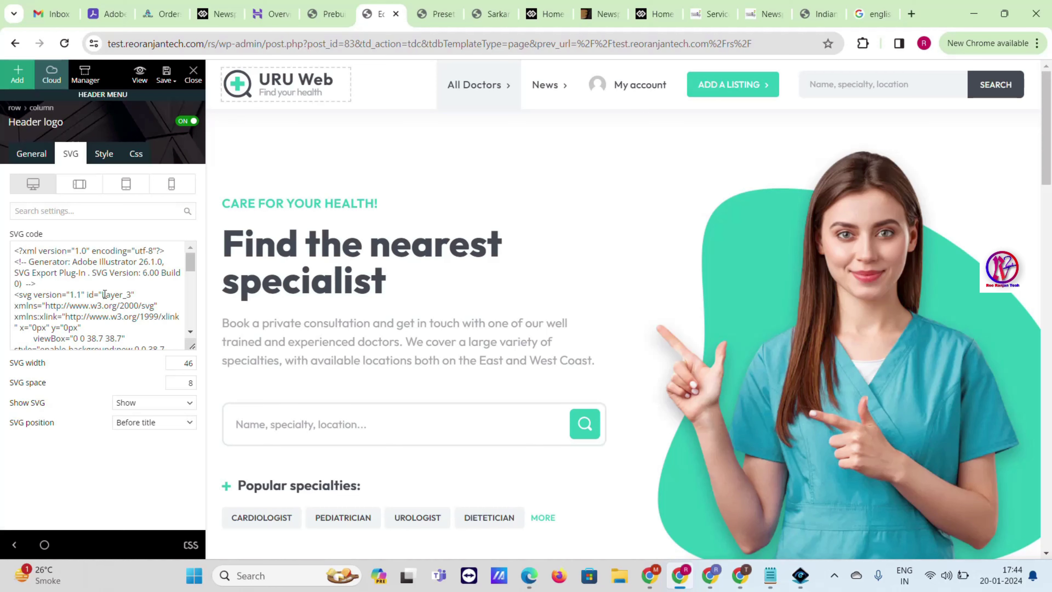
Step: Select the header main menu element and show its list of available menus
scroll(105, 294, down, 5)
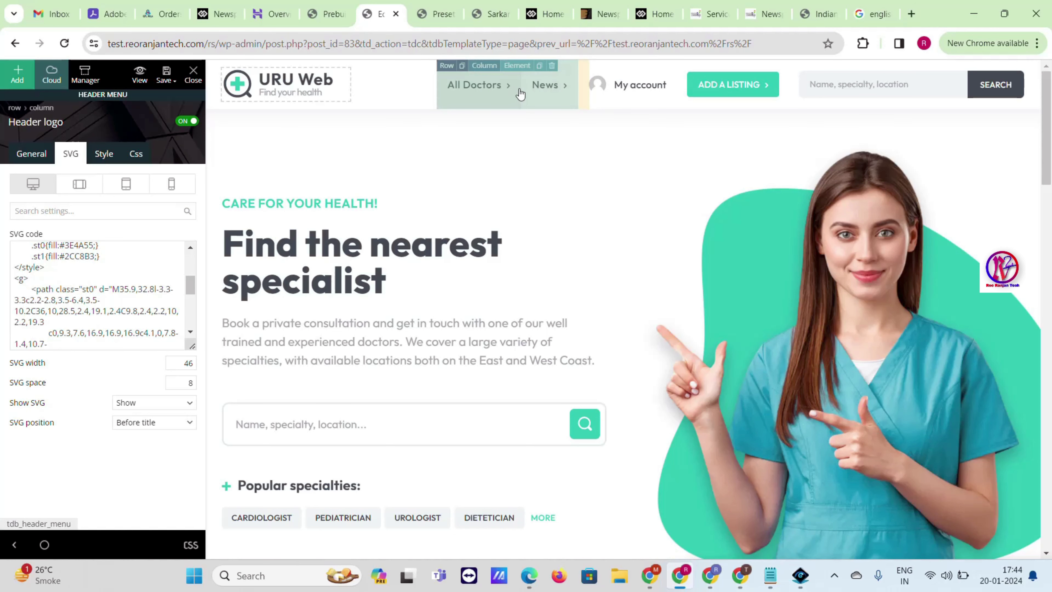
click(509, 86)
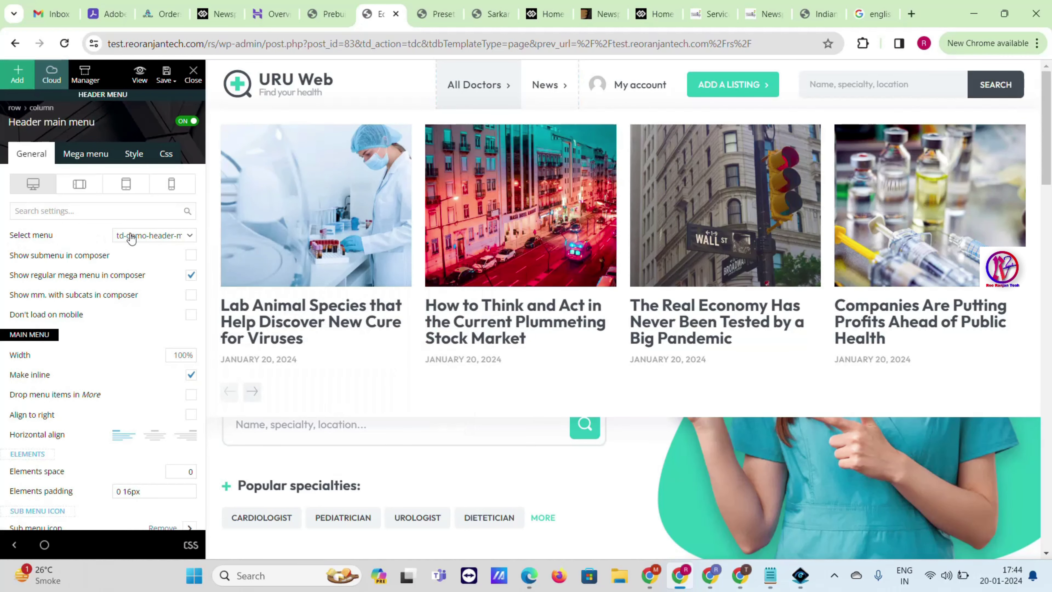
click(158, 235)
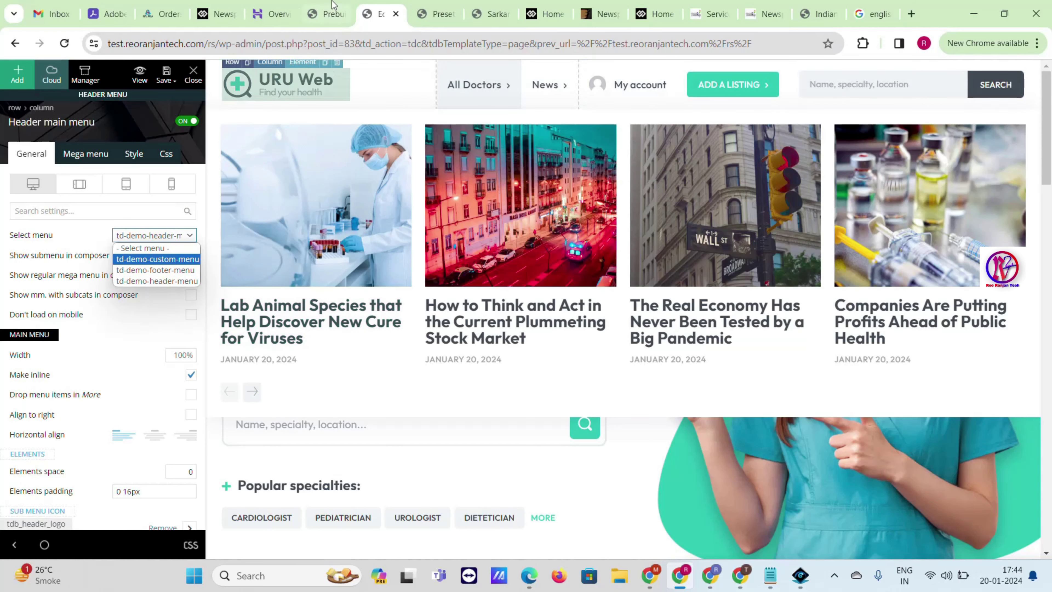
Step: Load td-demo-header-menu for editing under Appearance > Menus
click(328, 14)
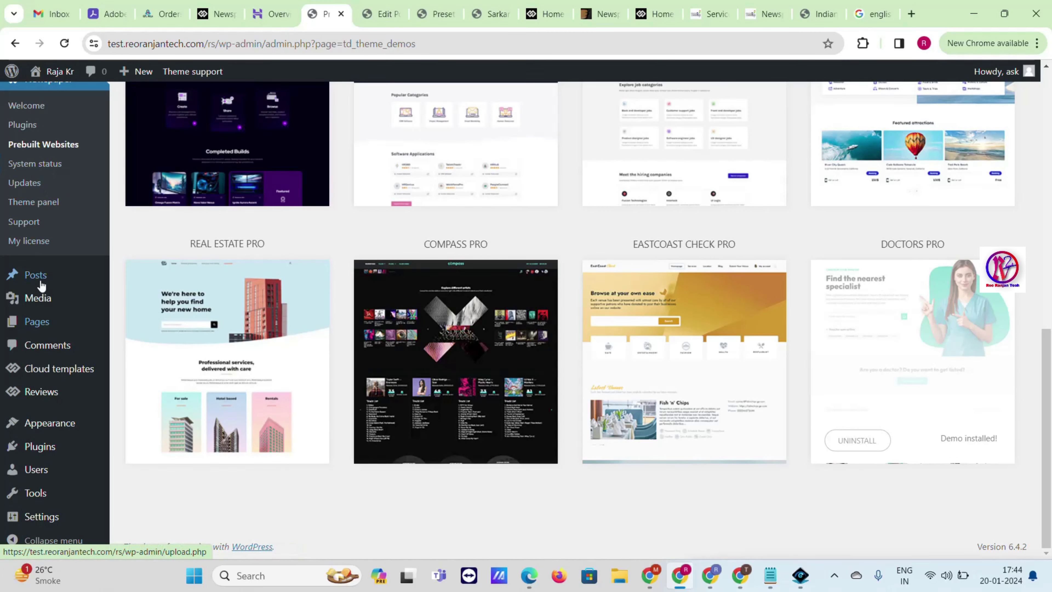
scroll(24, 197, up, 2)
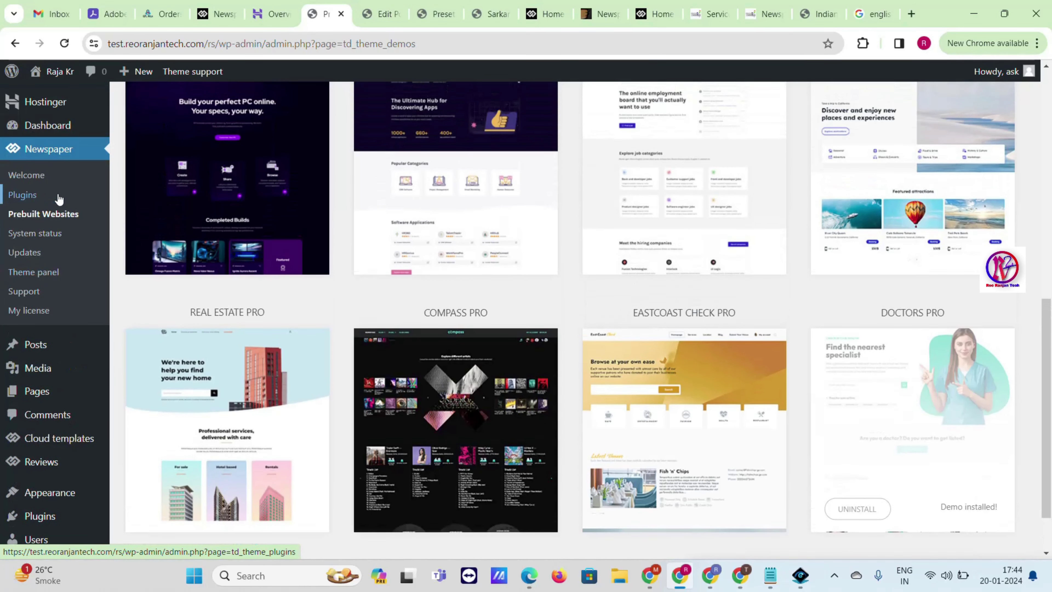
scroll(44, 441, down, 2)
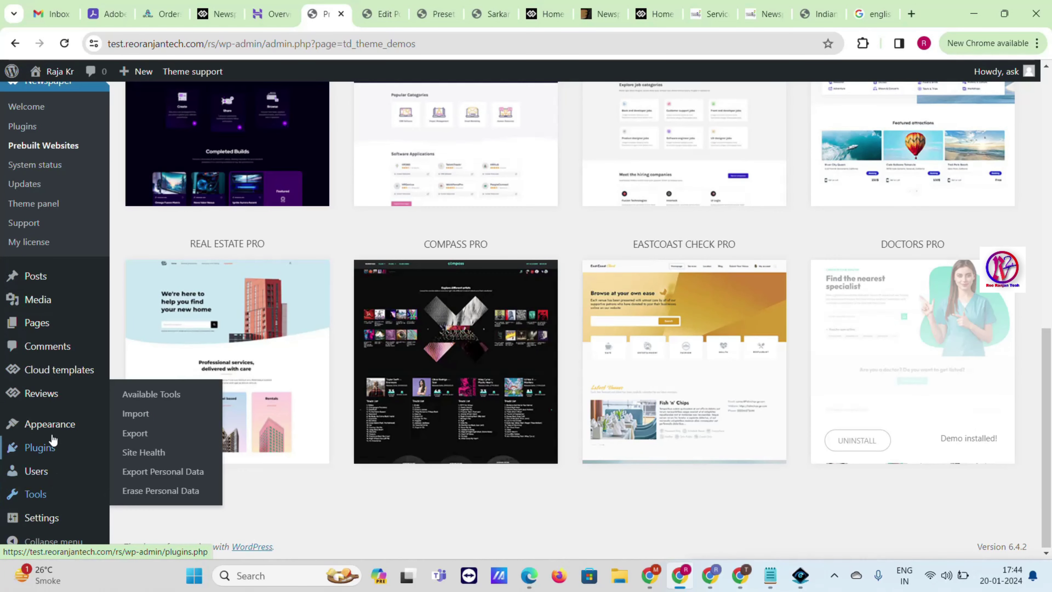
mouse_move(49, 424)
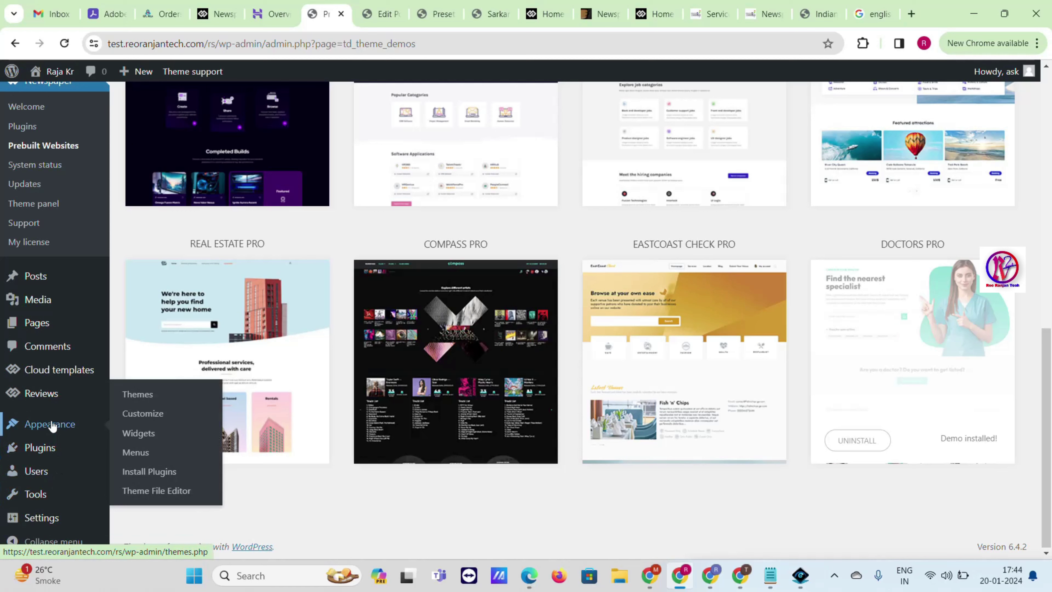
click(145, 457)
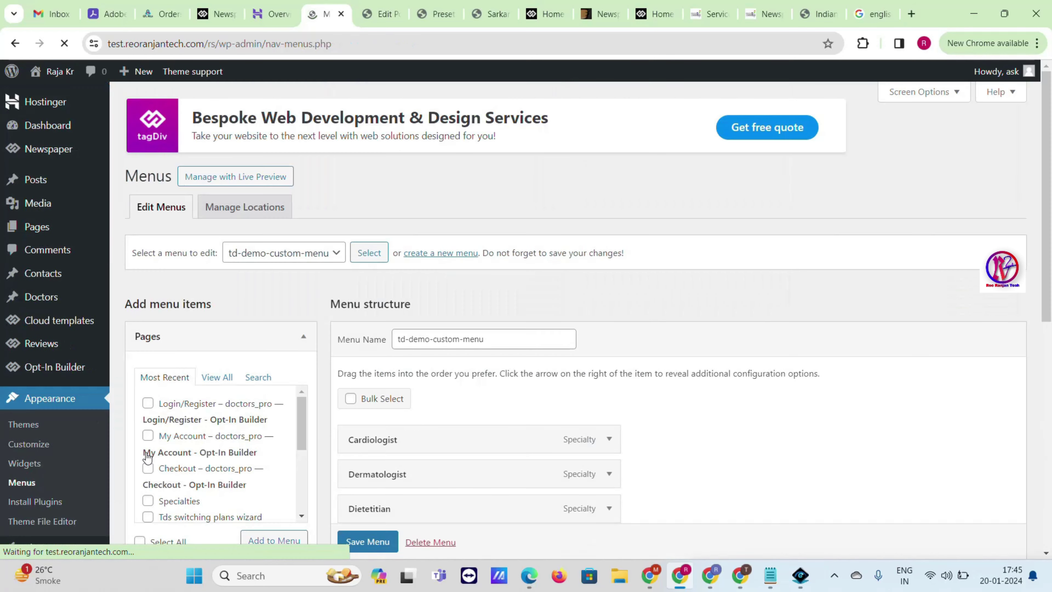
click(305, 252)
click(307, 294)
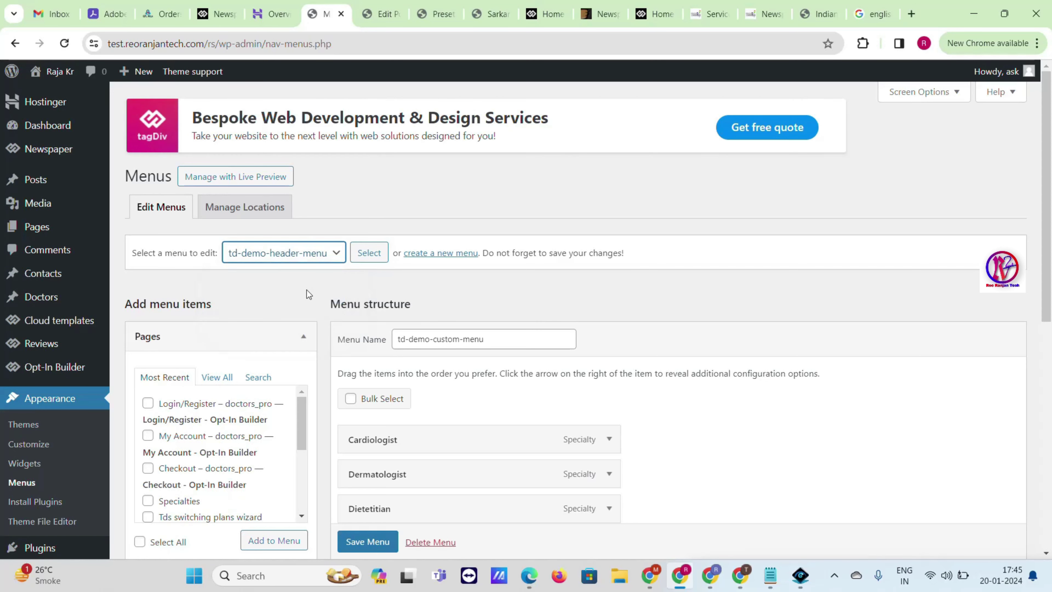
click(369, 253)
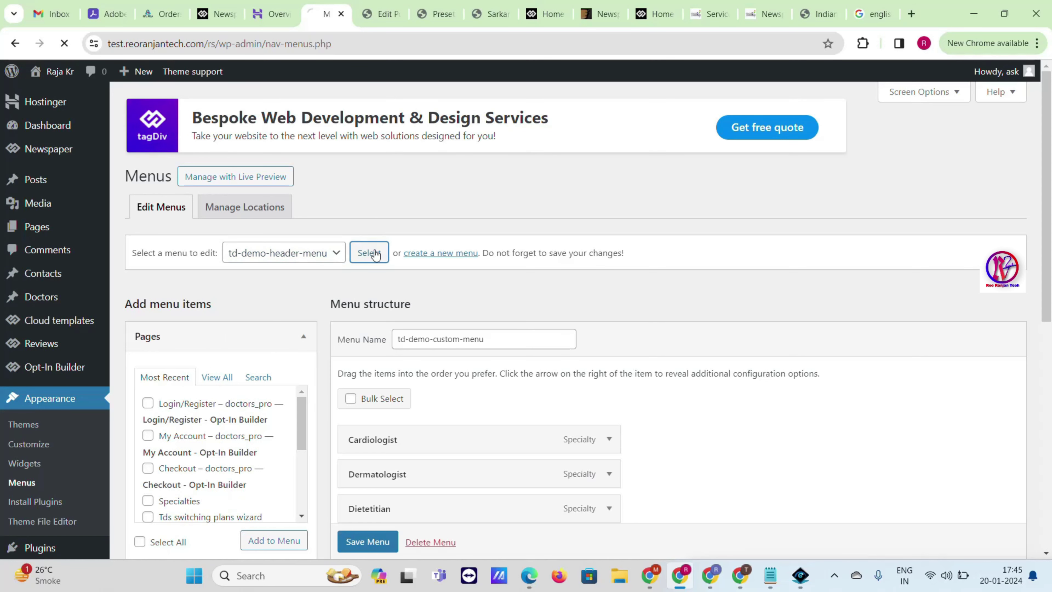
Step: Add a 'Home' custom link pointing to the copied site address
scroll(394, 302, down, 3)
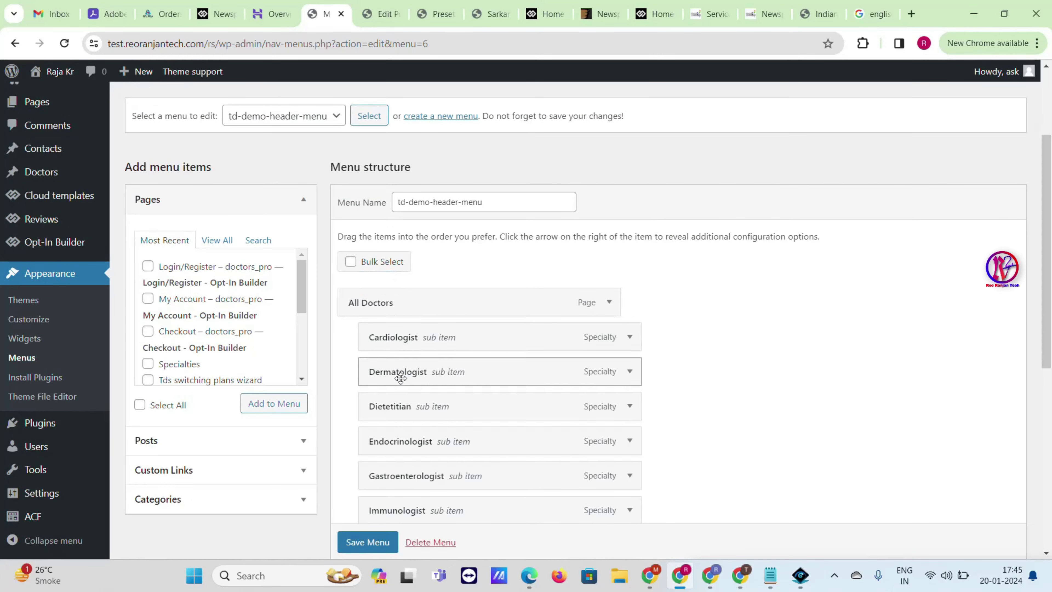
scroll(399, 372, down, 3)
scroll(405, 268, down, 5)
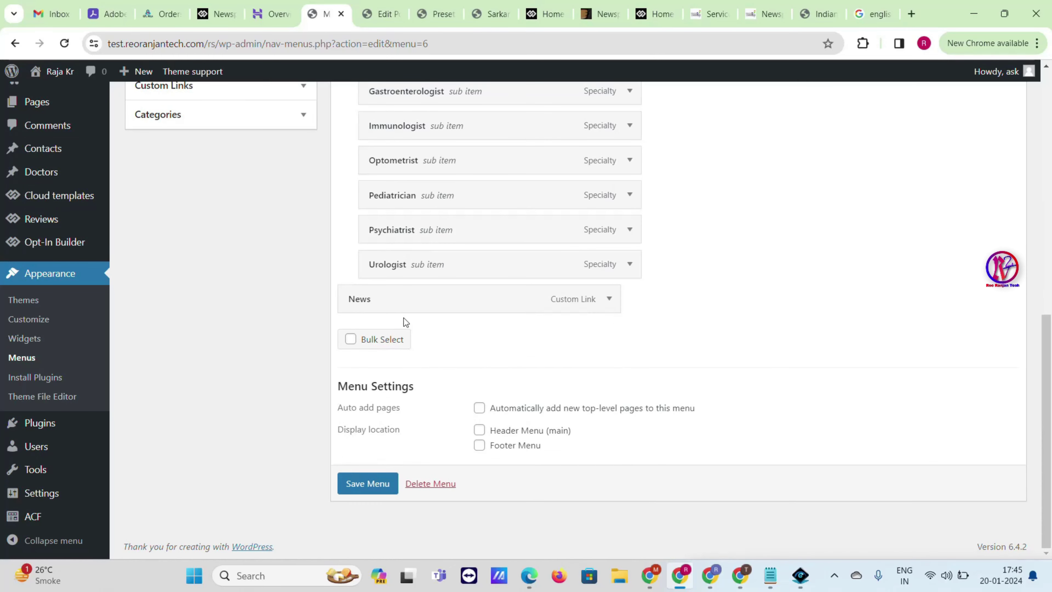
scroll(404, 318, up, 7)
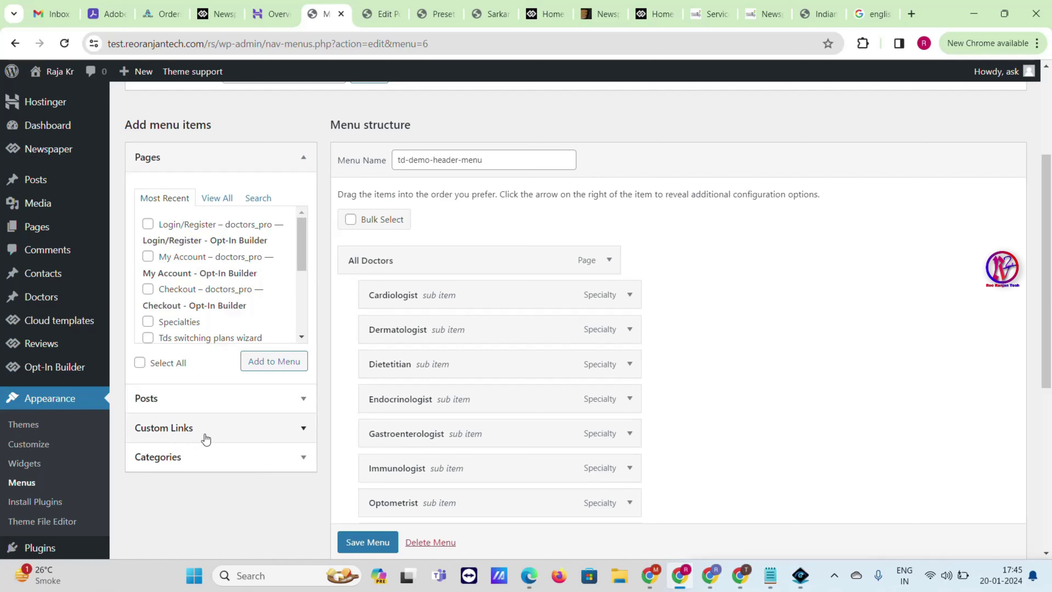
click(205, 439)
click(222, 295)
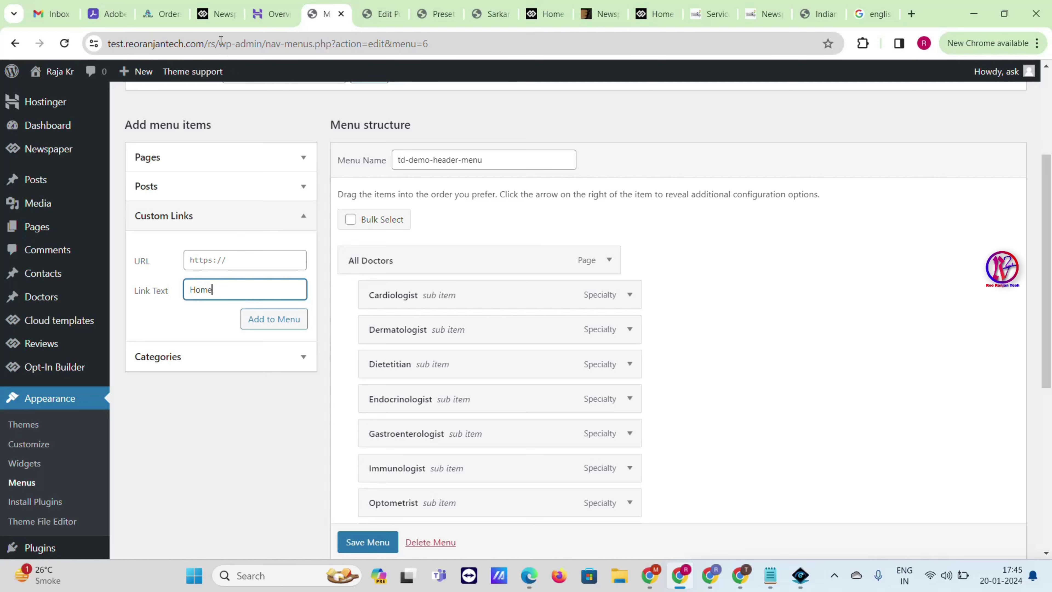
drag(250, 43, 74, 36)
key(ctrl+c)
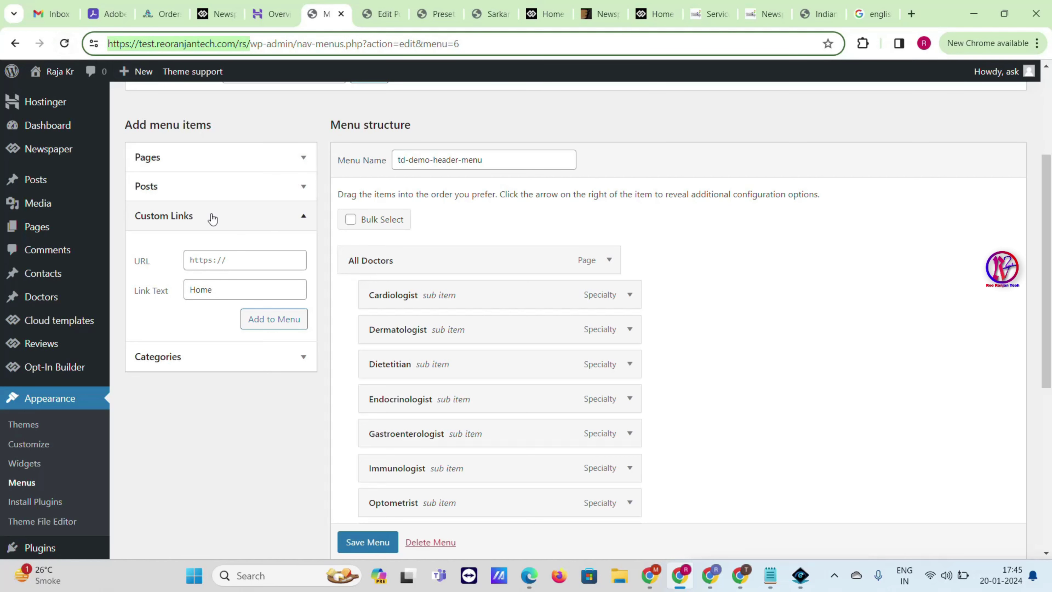
click(230, 260)
key(ctrl+v)
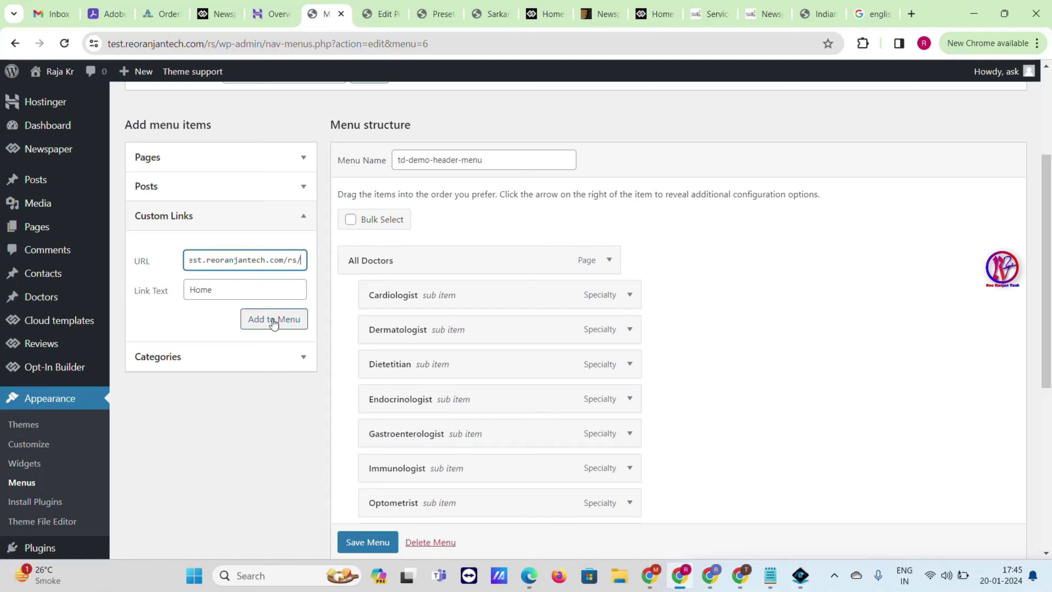
click(275, 319)
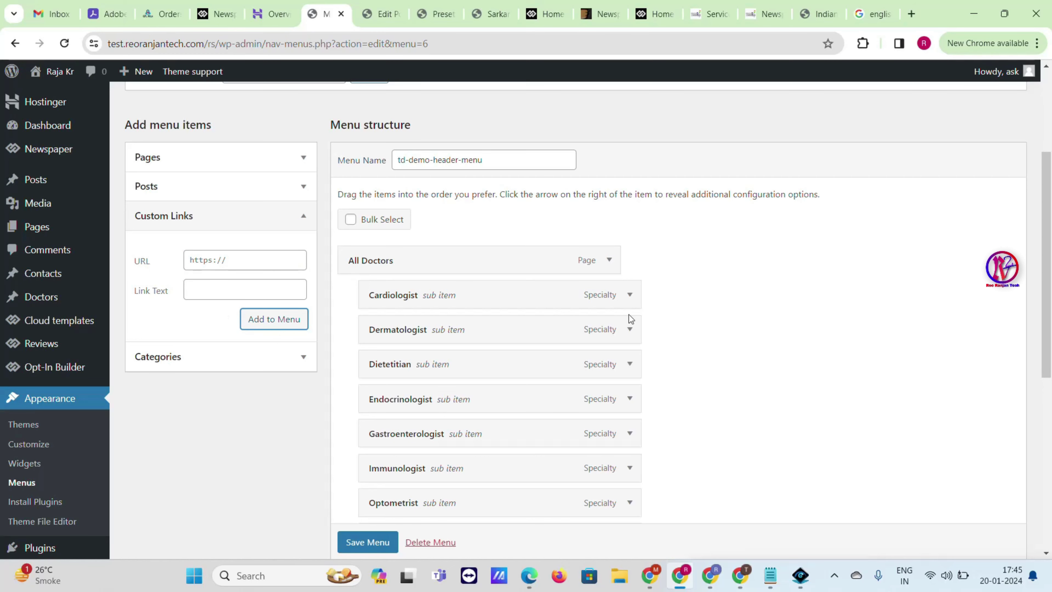
Step: Move Home to the top above All Doctors and save the menu
scroll(377, 316, down, 5)
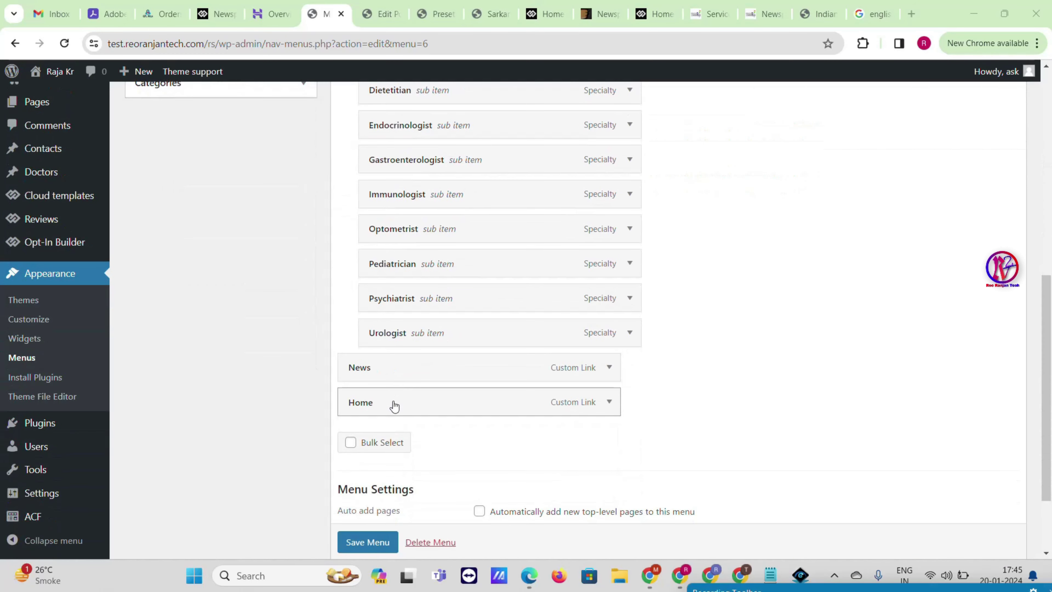
drag(394, 406, 410, 125)
scroll(543, 218, up, 5)
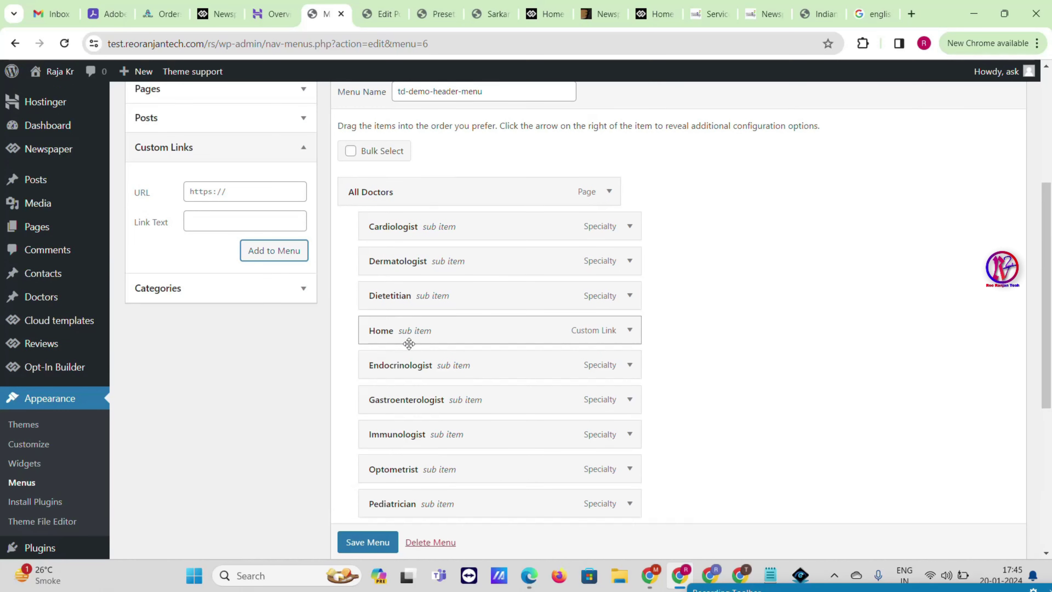
drag(408, 344, 387, 204)
click(362, 543)
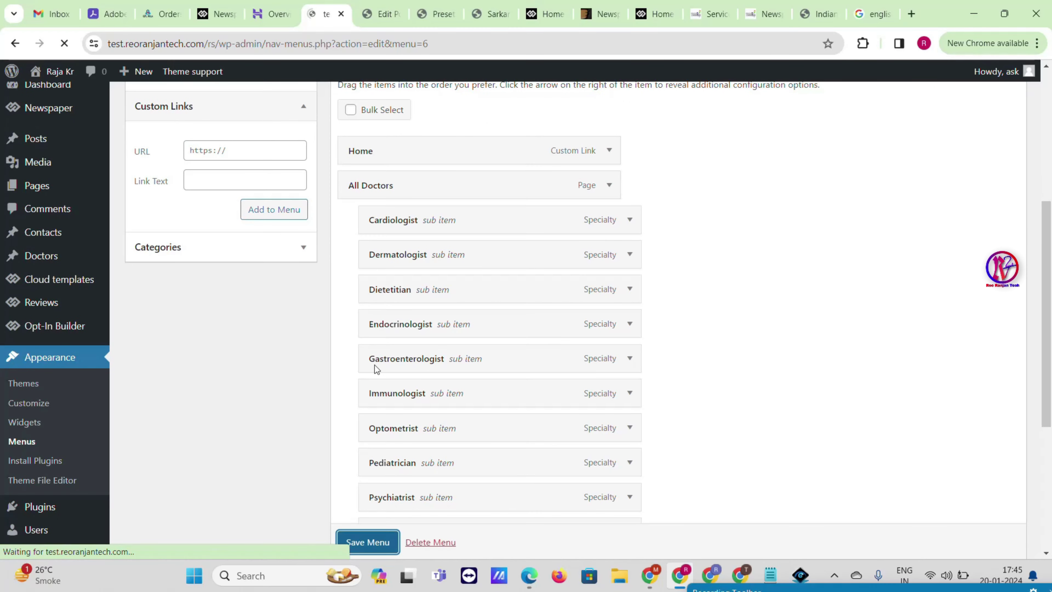
key(ctrl+Tab)
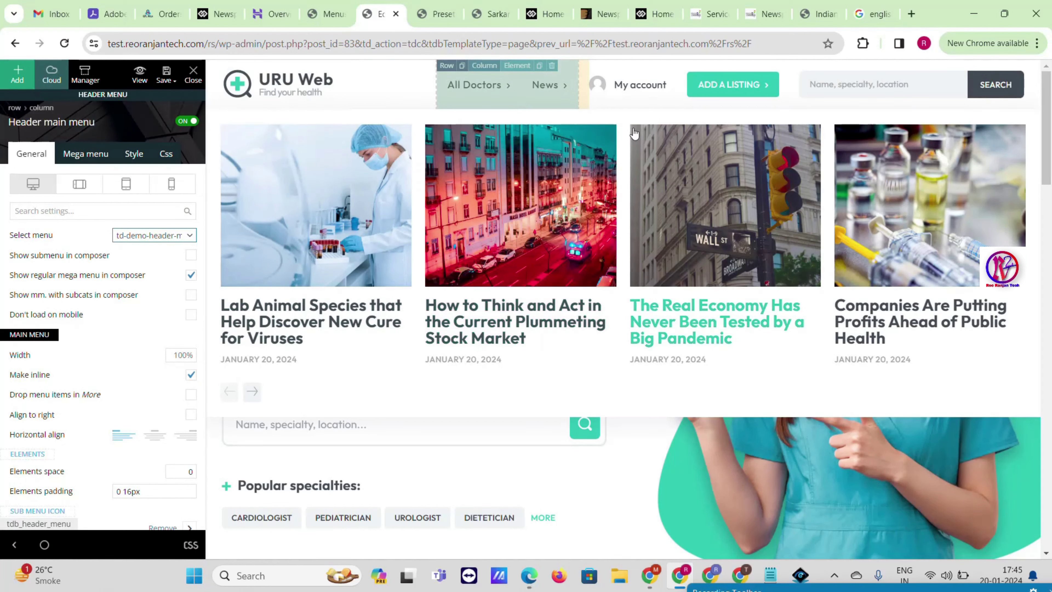
Step: Select the hero heading and highlight the start of its title text
mouse_move(652, 95)
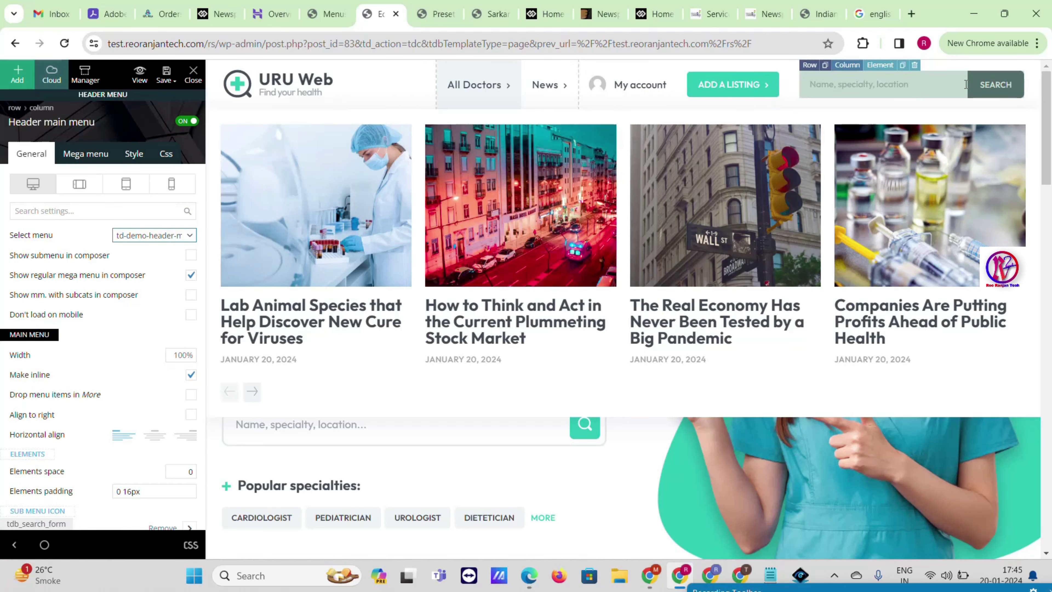
scroll(414, 477, down, 5)
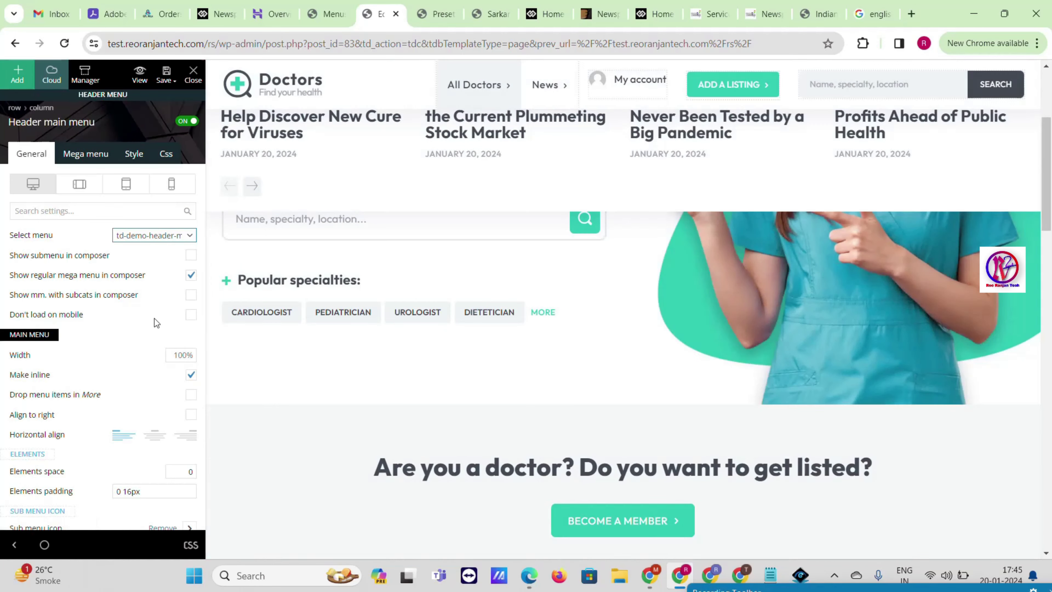
scroll(599, 338, up, 3)
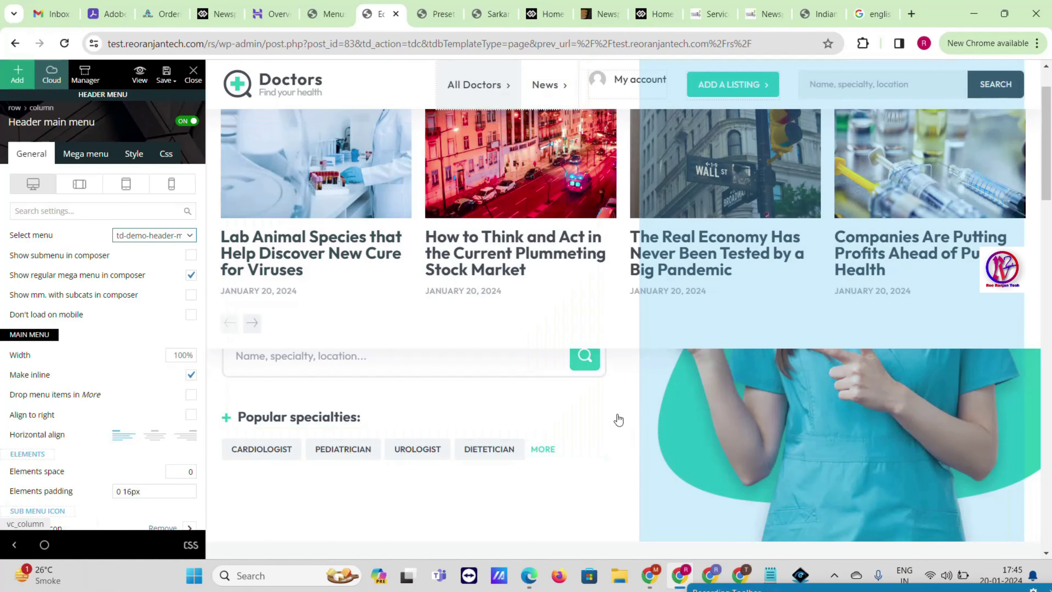
click(614, 418)
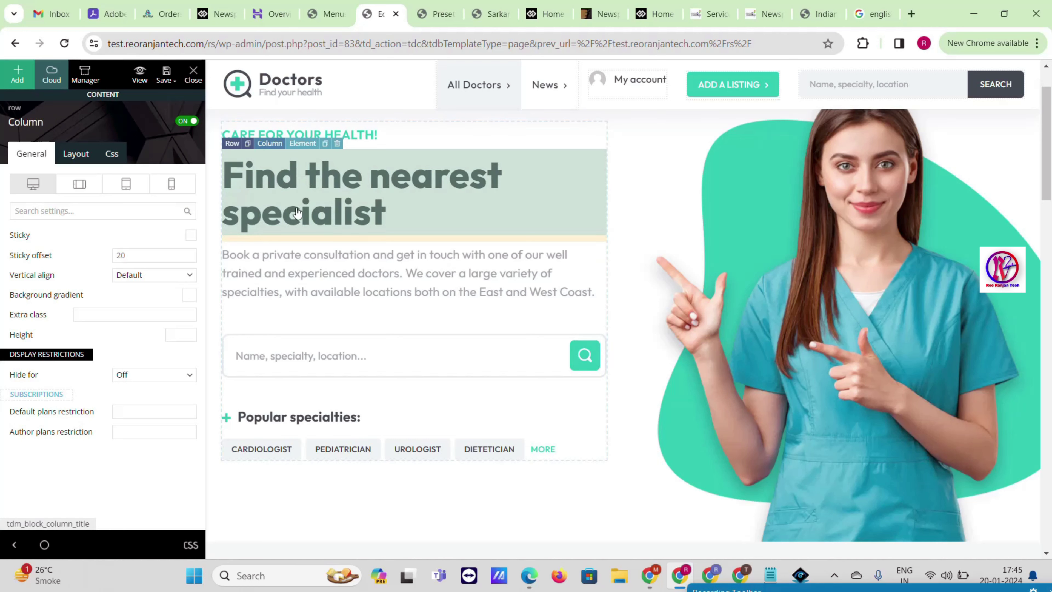
click(279, 187)
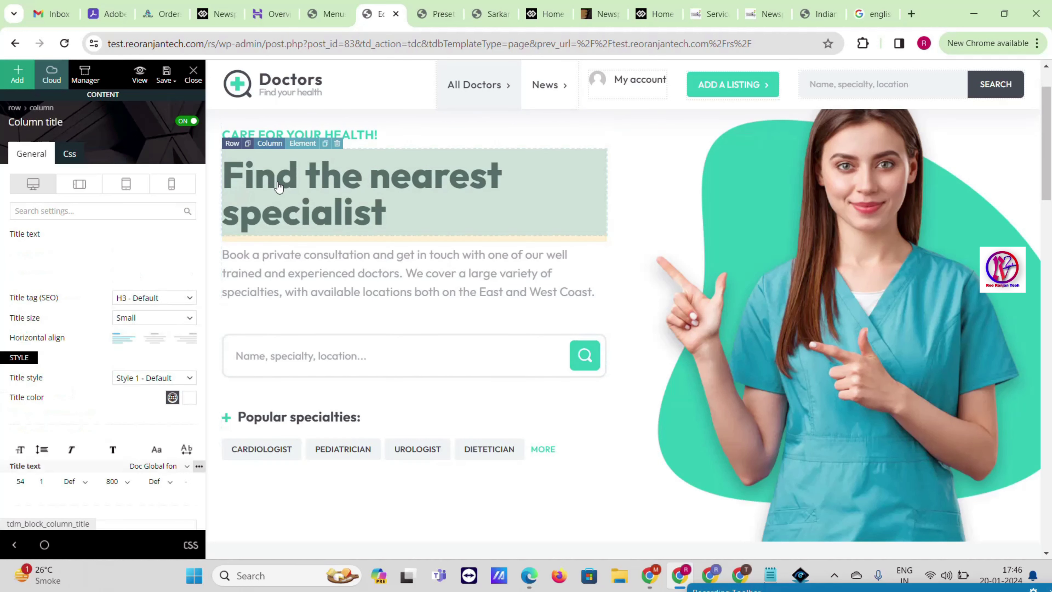
click(69, 251)
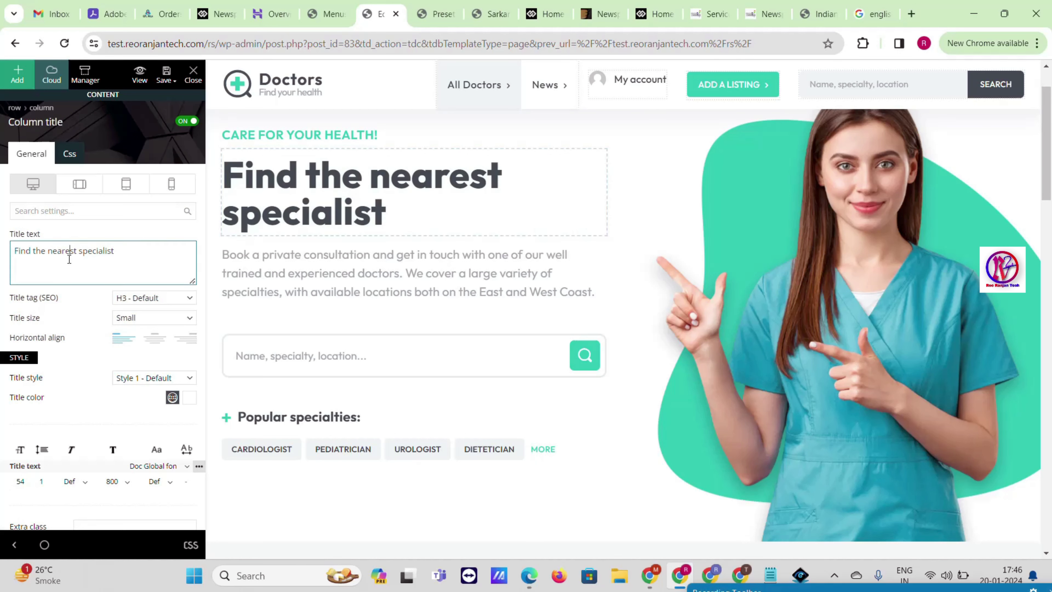
drag(65, 252, 13, 251)
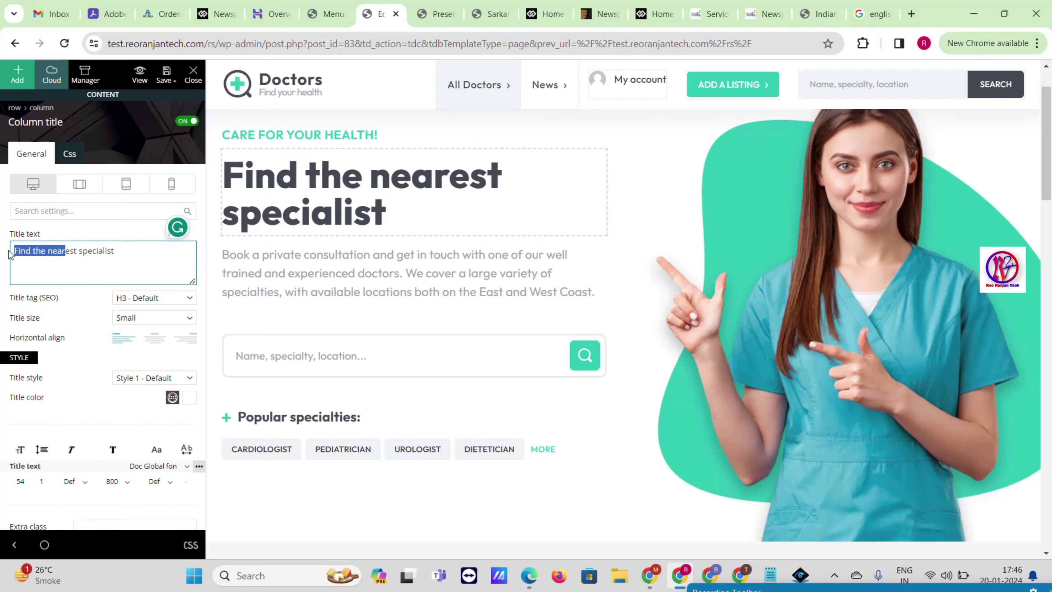
Step: Check the CARE FOR YOUR HEALTH! tagline, then select the nurse picture's image settings
click(381, 134)
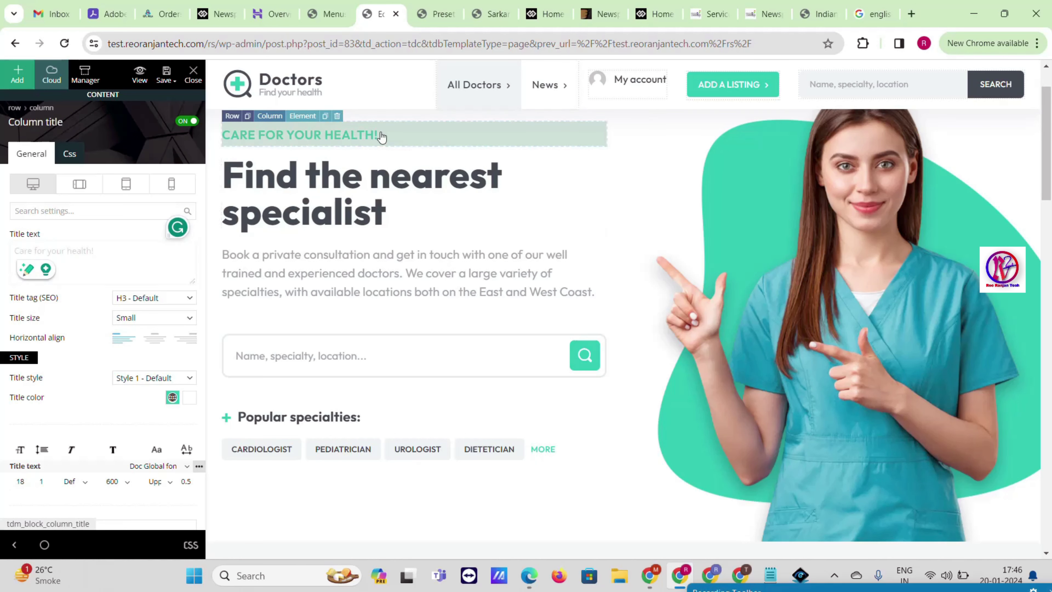
click(84, 251)
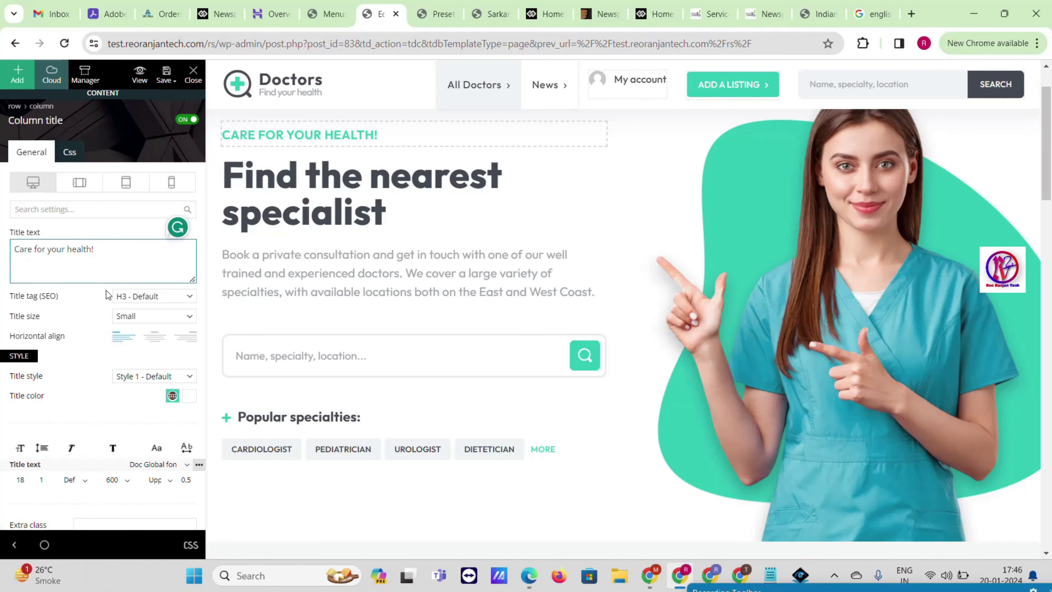
scroll(106, 295, down, 1)
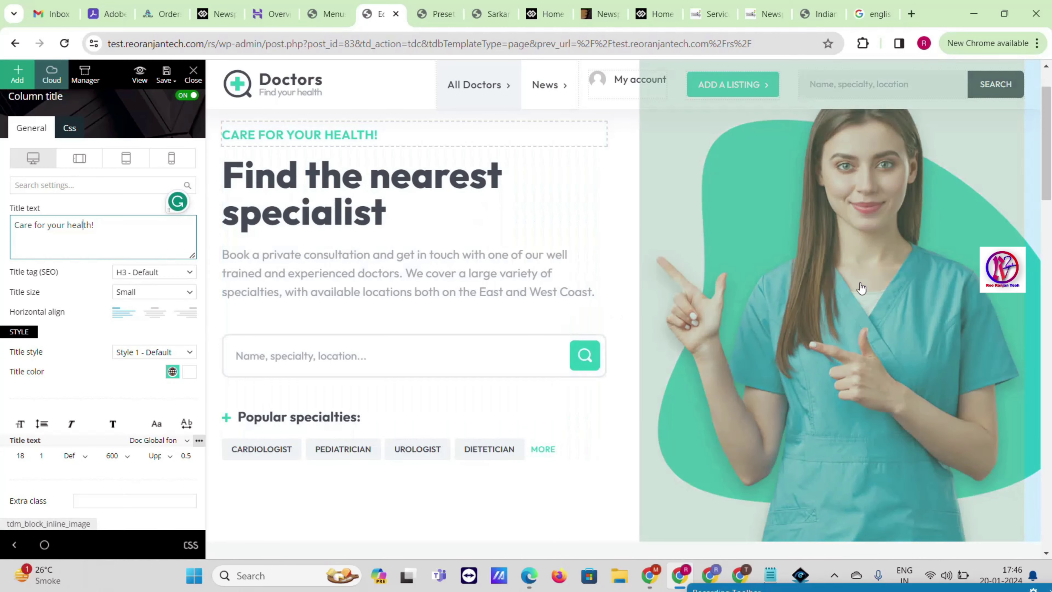
click(856, 276)
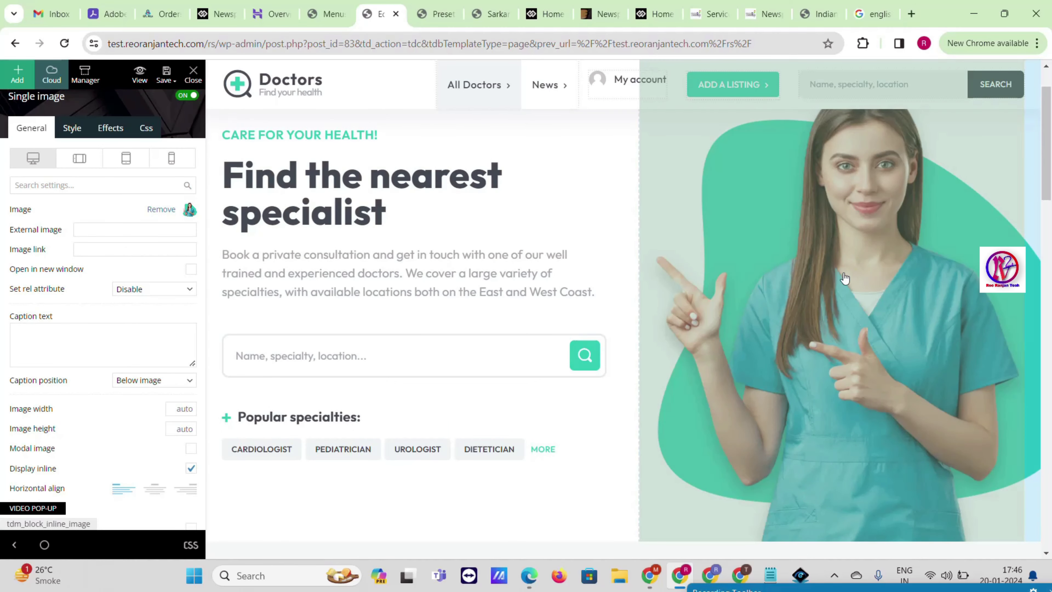
Step: Insert the nurse-giving-an-injection photo 8.jpg as the hero image
click(189, 212)
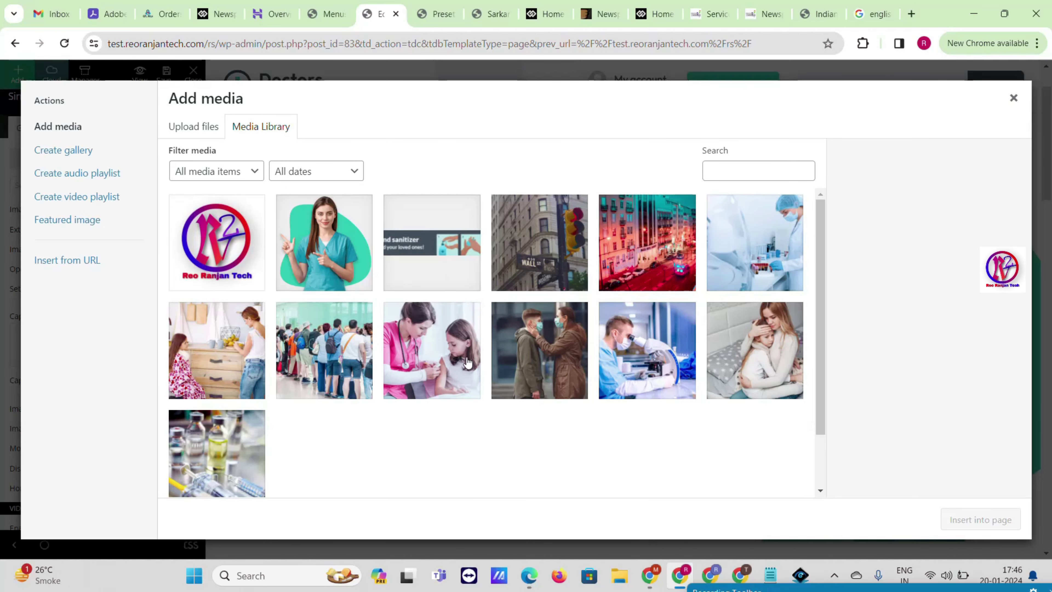
click(454, 349)
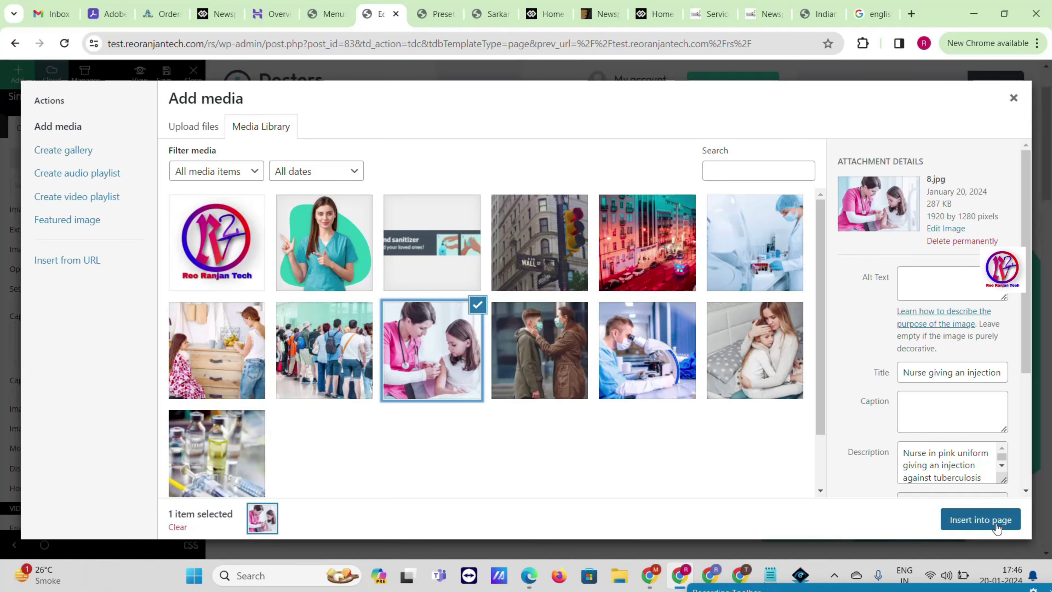
click(996, 526)
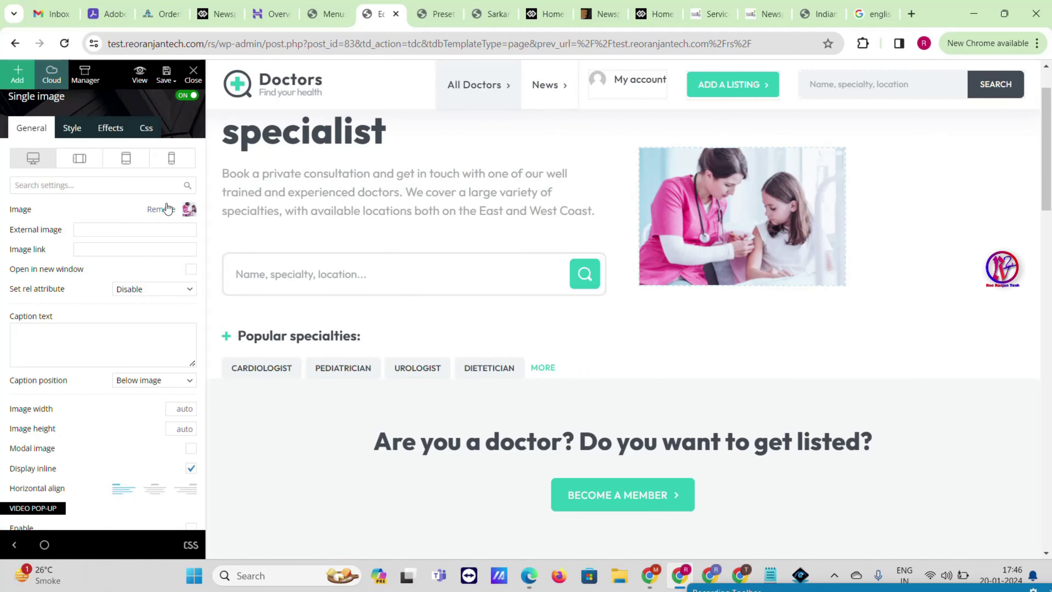
Step: Swap the hero image for hero-graphic.png at 660 by 720 pixels
click(189, 212)
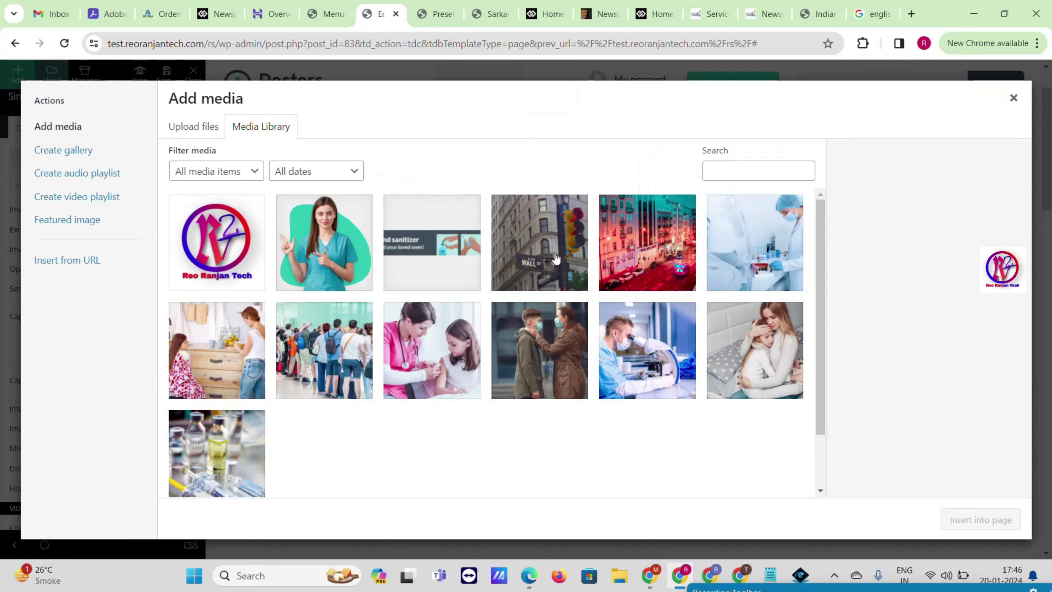
click(334, 259)
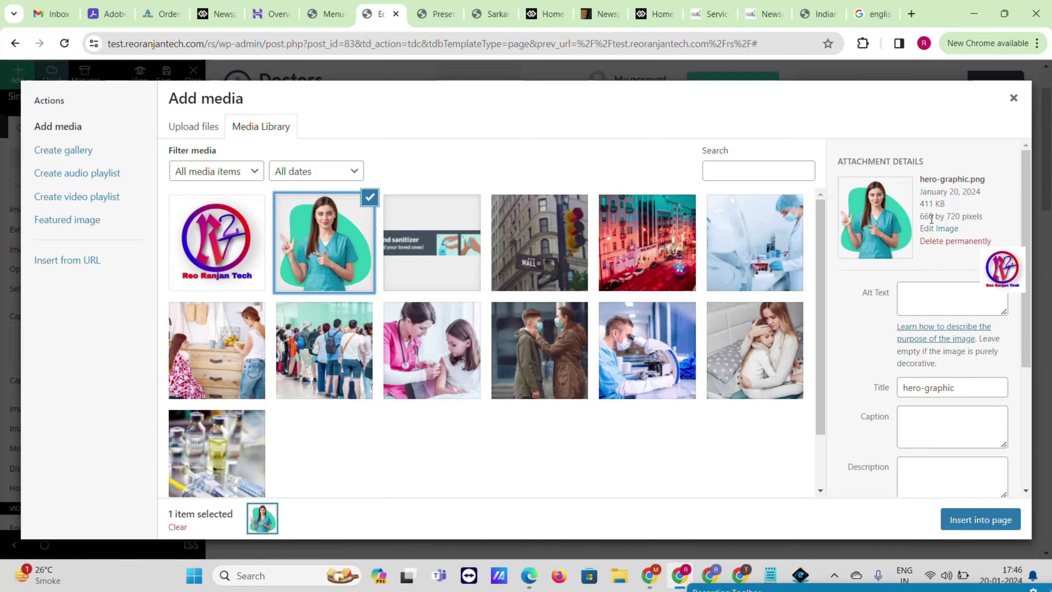
triple_click(949, 216)
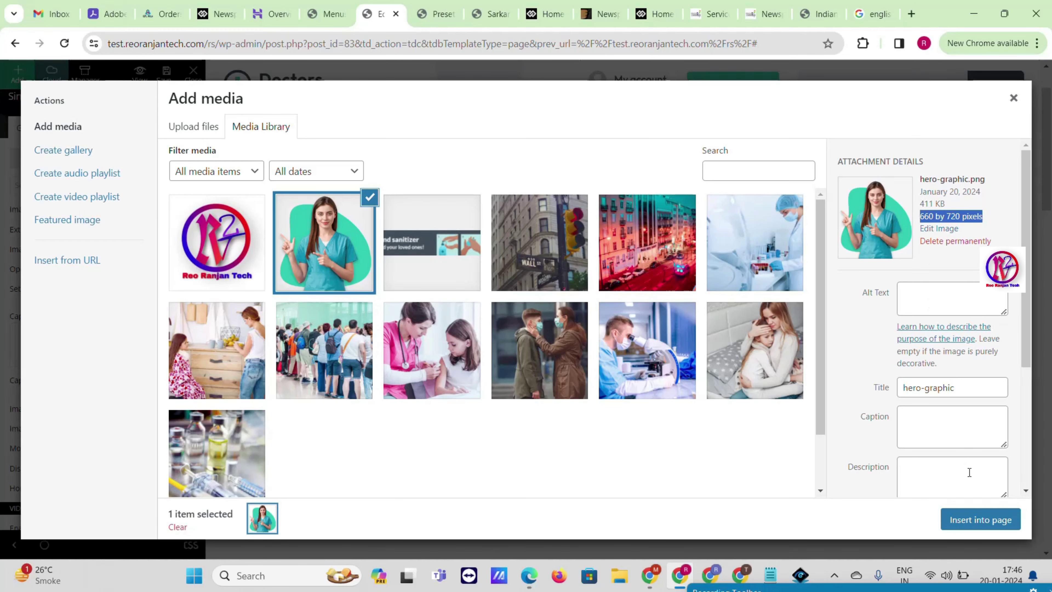
click(972, 520)
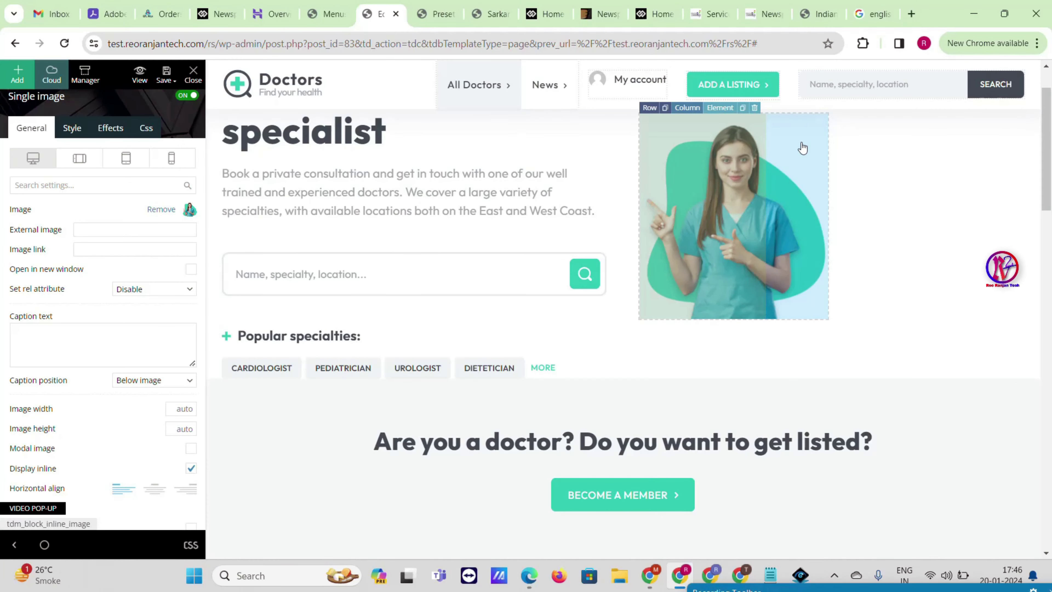
scroll(776, 160, up, 2)
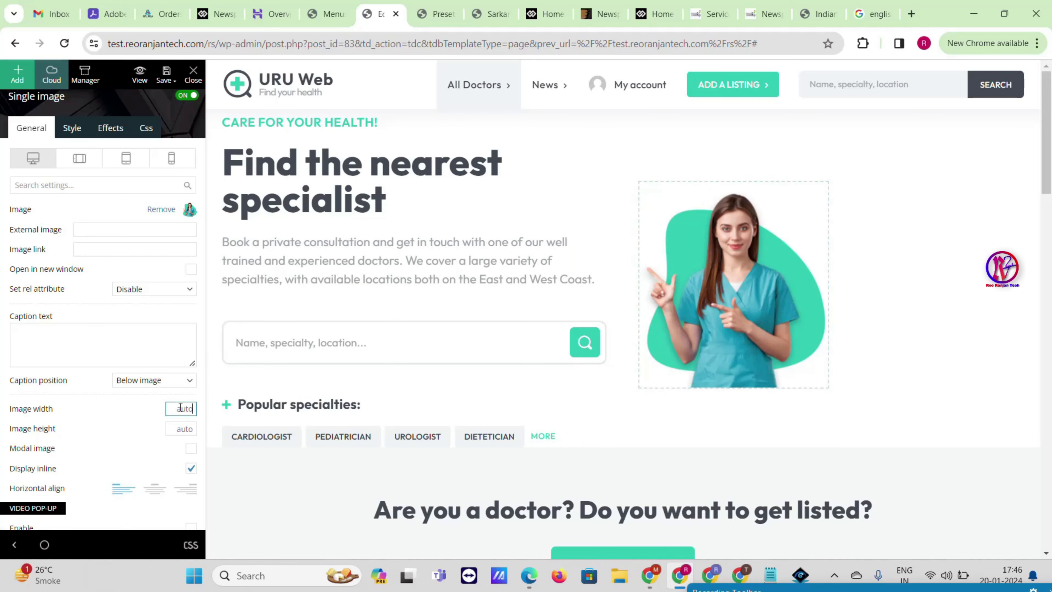
Step: Scroll to the footer and inspect the Doctors logo and Latest Articles block
scroll(493, 271, down, 12)
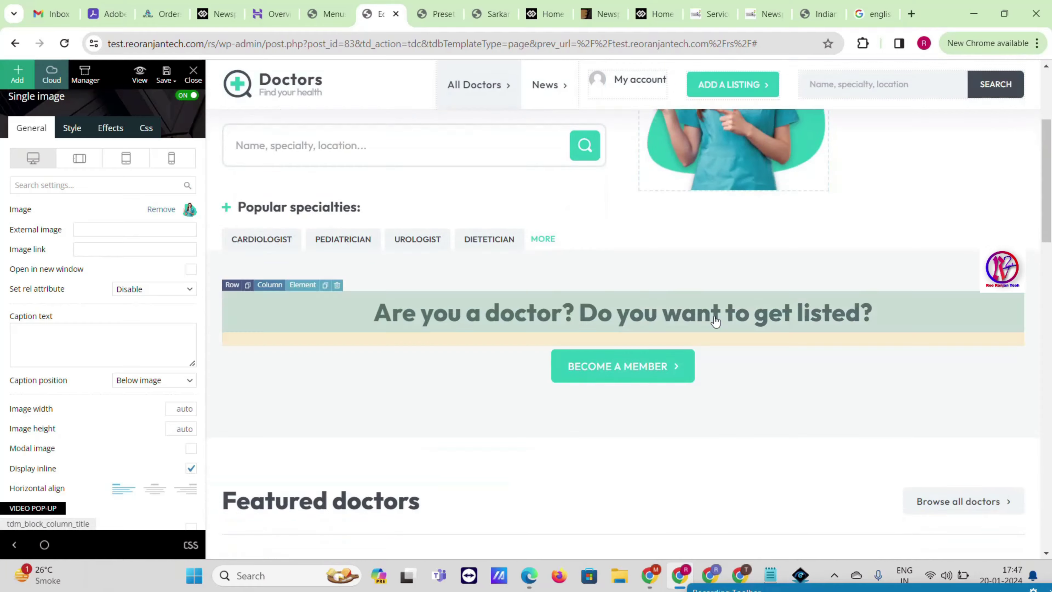
scroll(408, 238, down, 8)
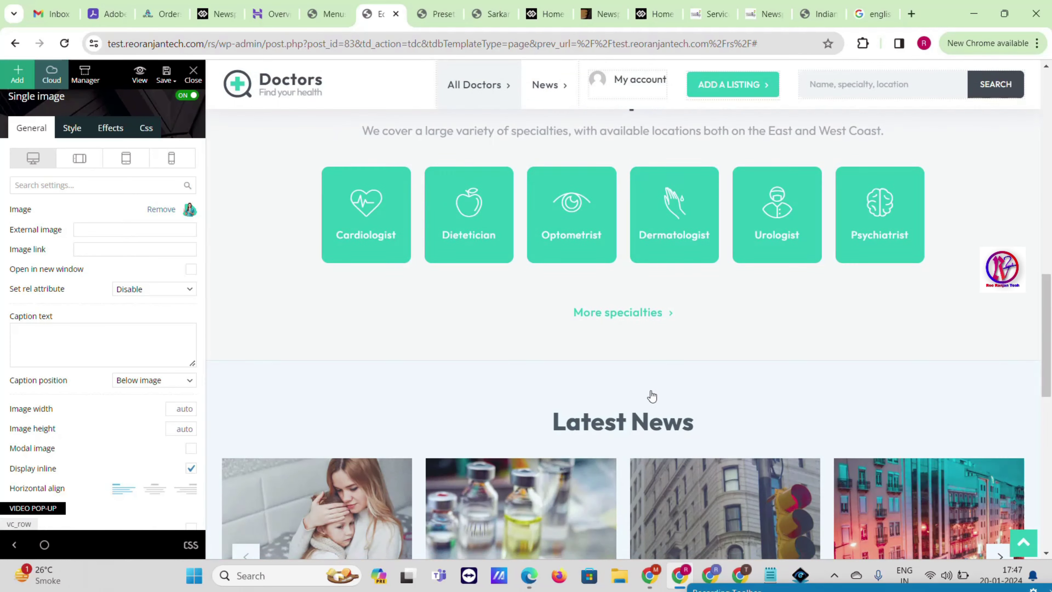
scroll(608, 224, down, 8)
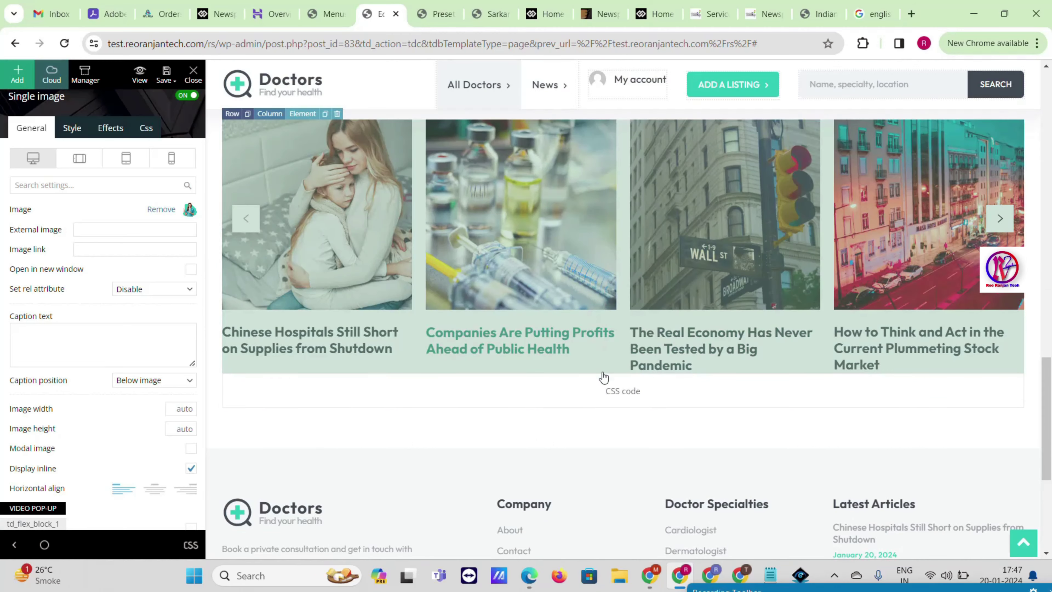
scroll(527, 313, down, 5)
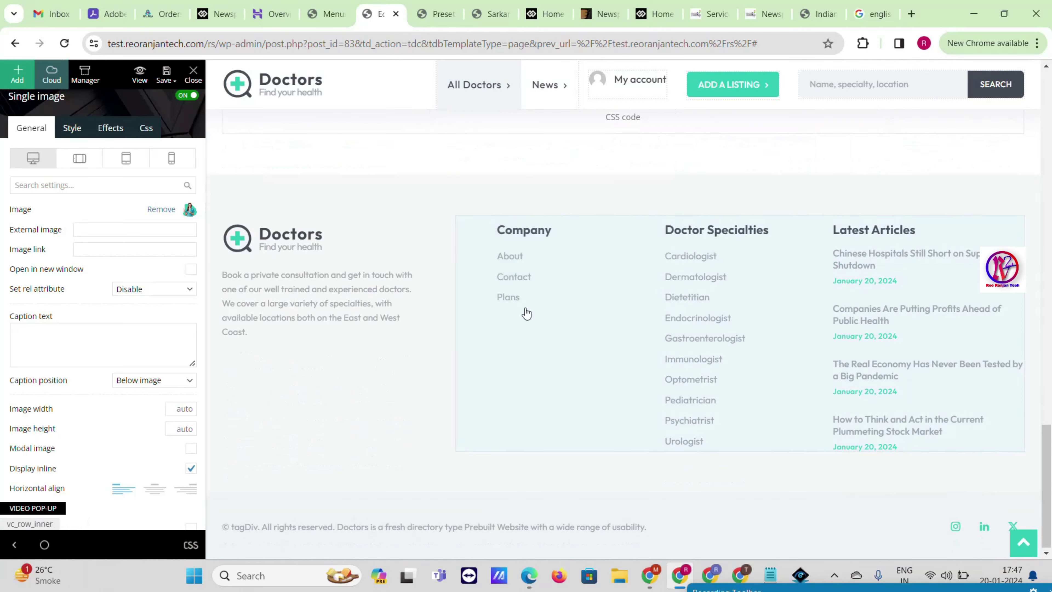
click(318, 244)
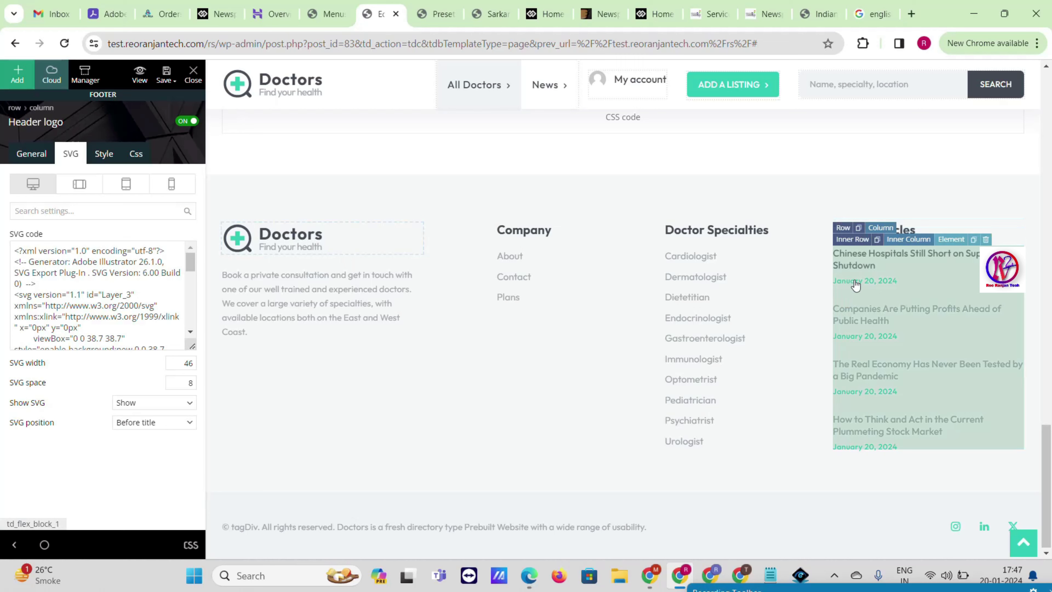
click(864, 291)
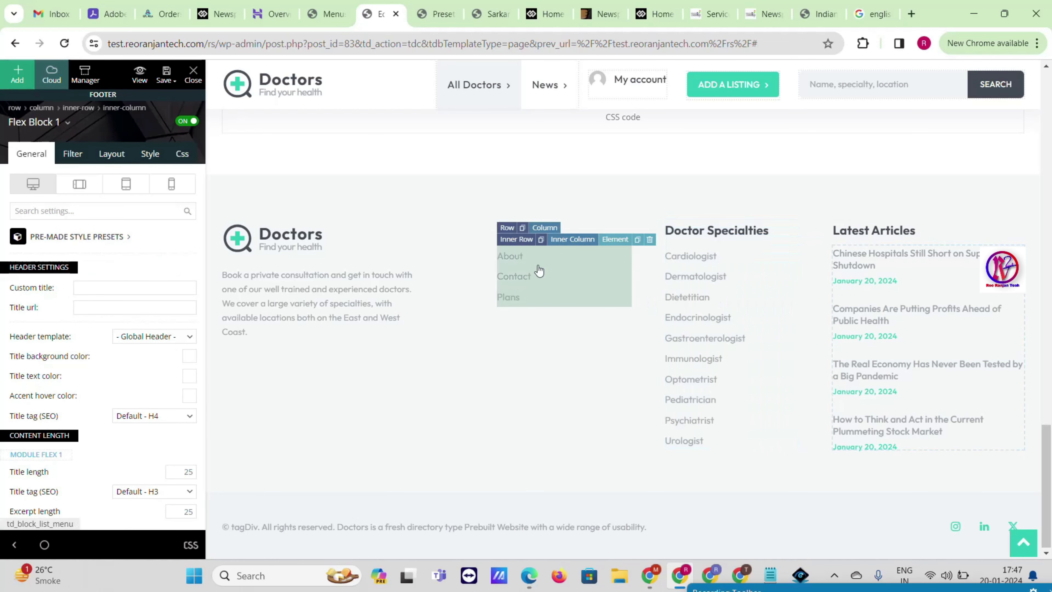
Step: Check the footer copyright text, then preview the homepage in a new tab
click(520, 267)
click(533, 530)
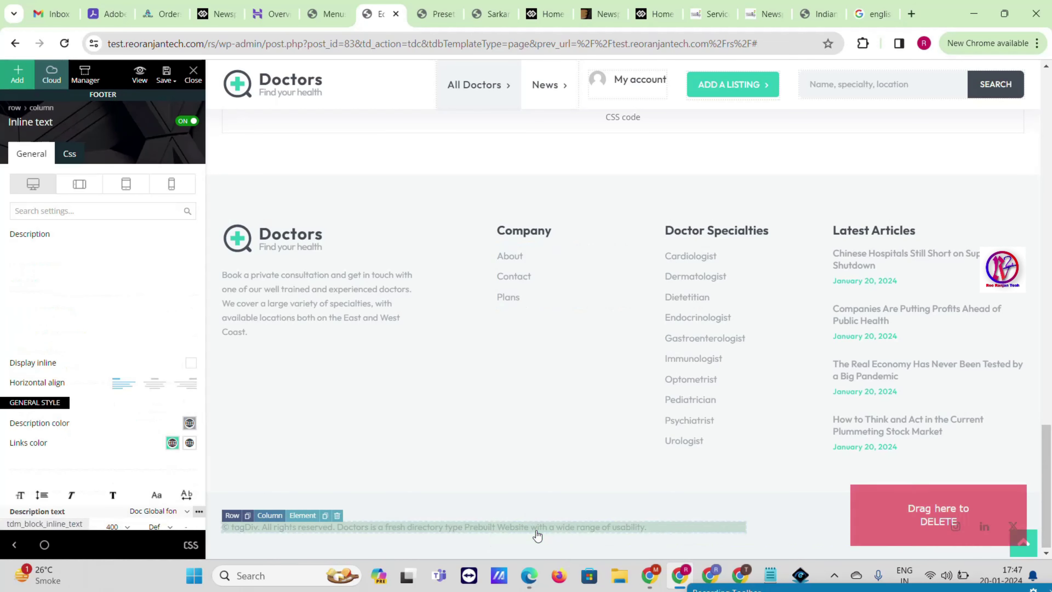
scroll(96, 256, down, 3)
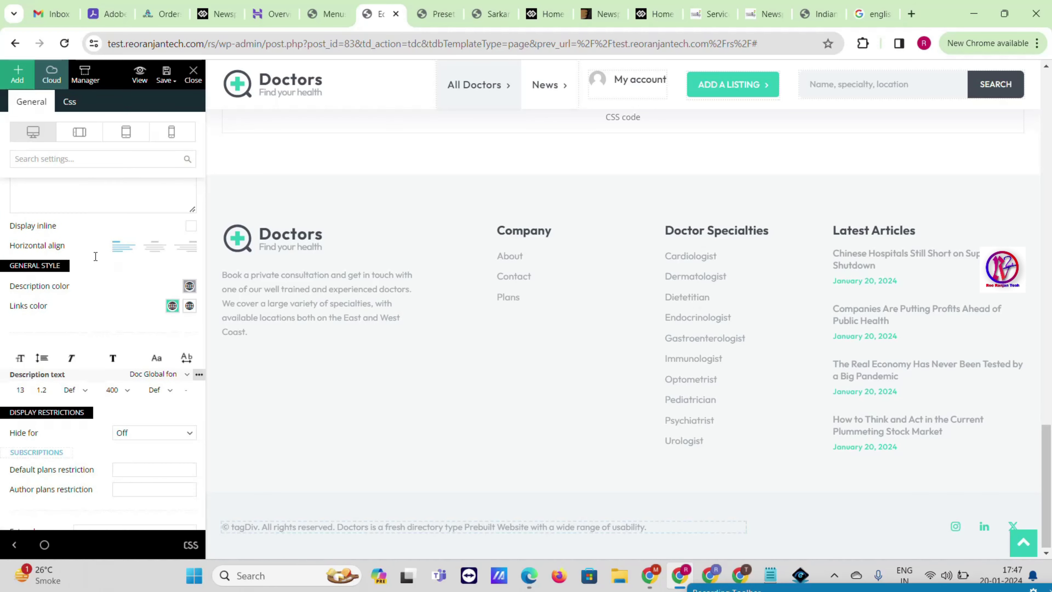
scroll(92, 290, up, 3)
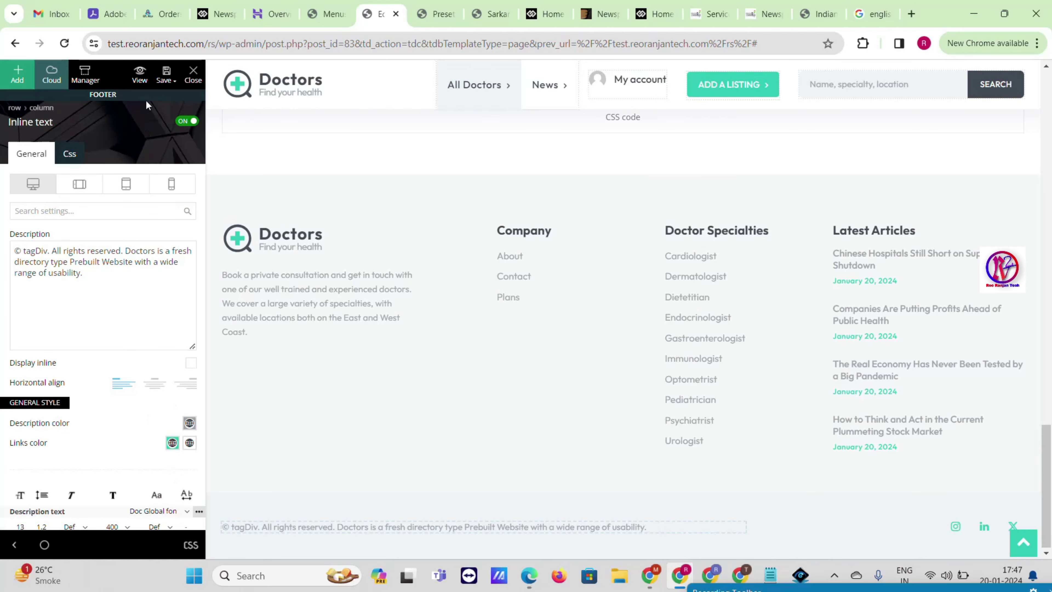
click(140, 75)
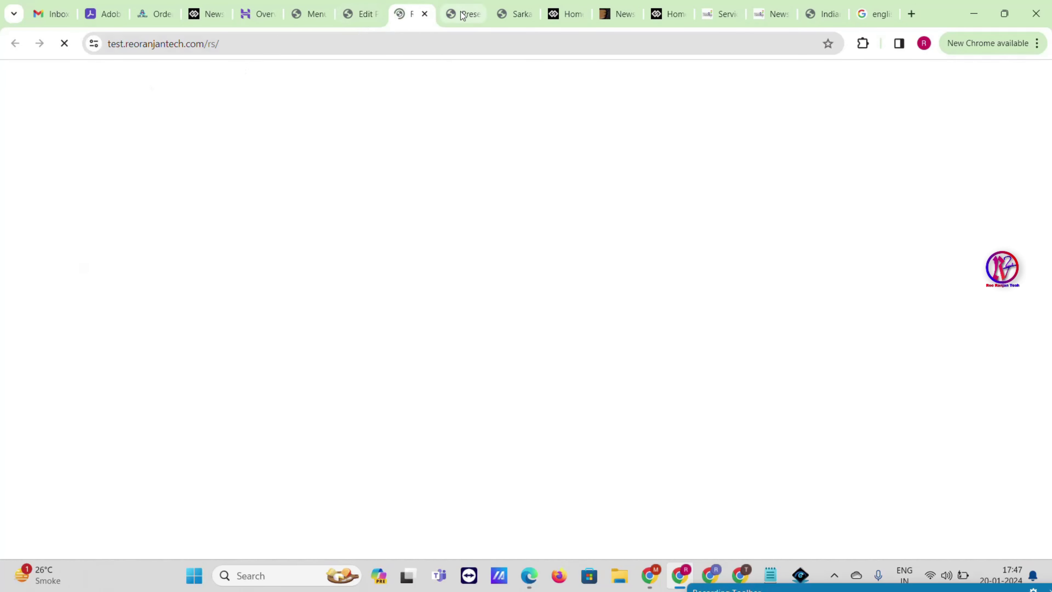
Step: Save the composer changes, check the URU Web header on the homepage, and return to Menus
click(425, 14)
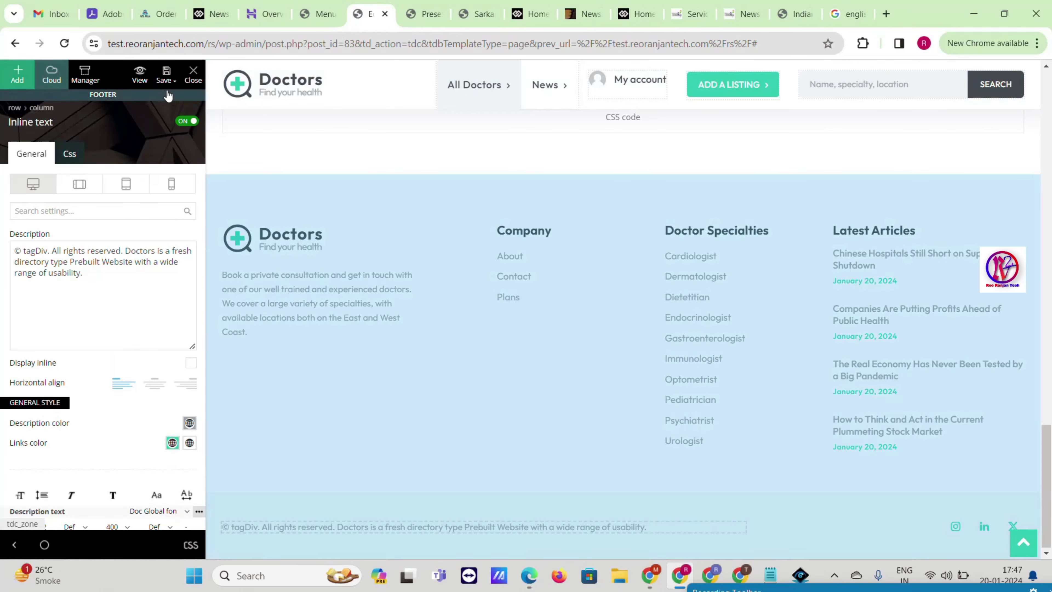
click(165, 85)
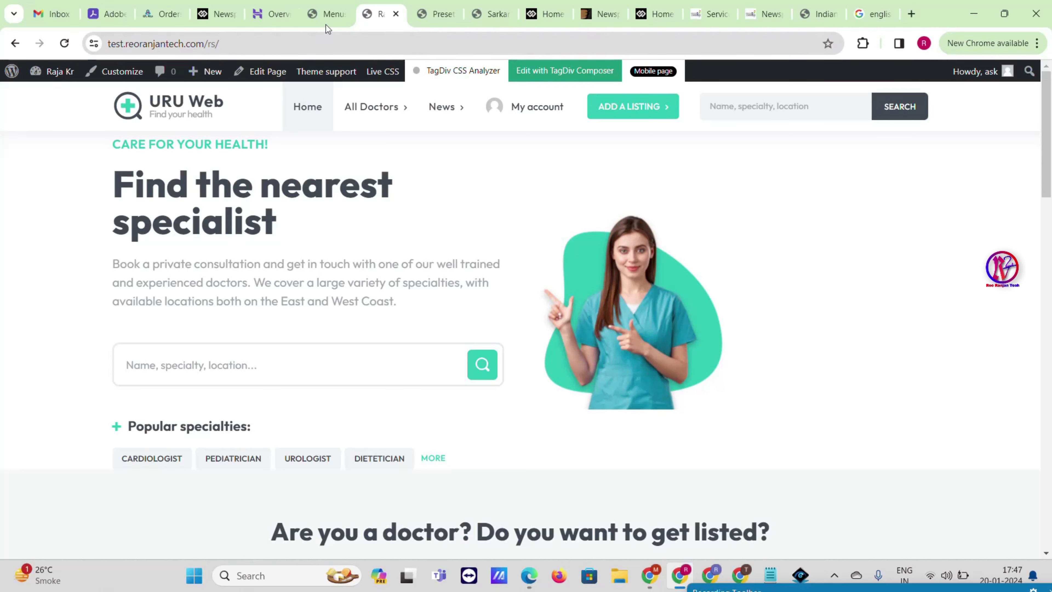
click(328, 14)
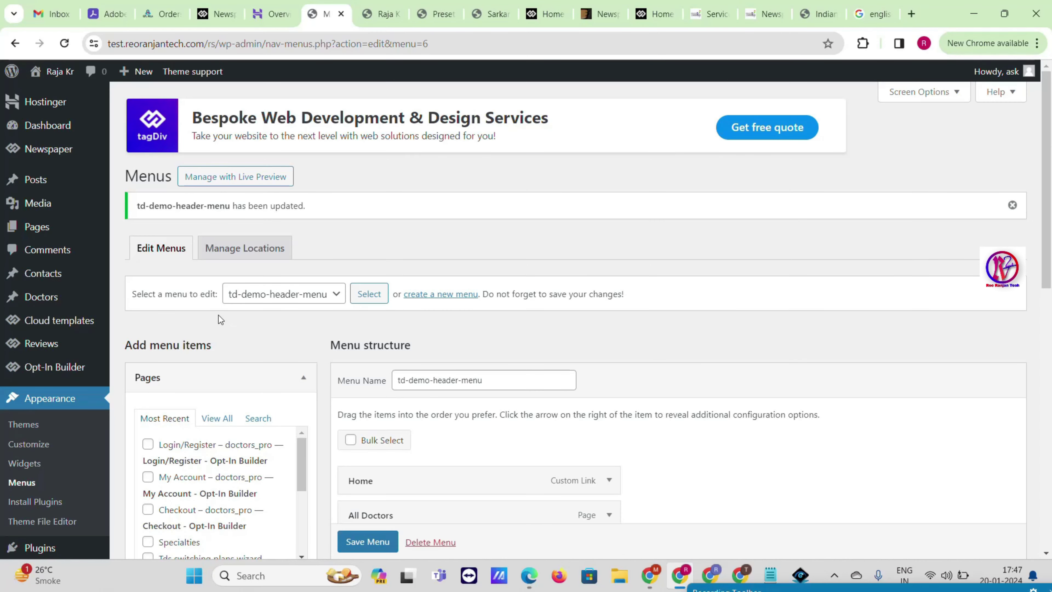
click(375, 15)
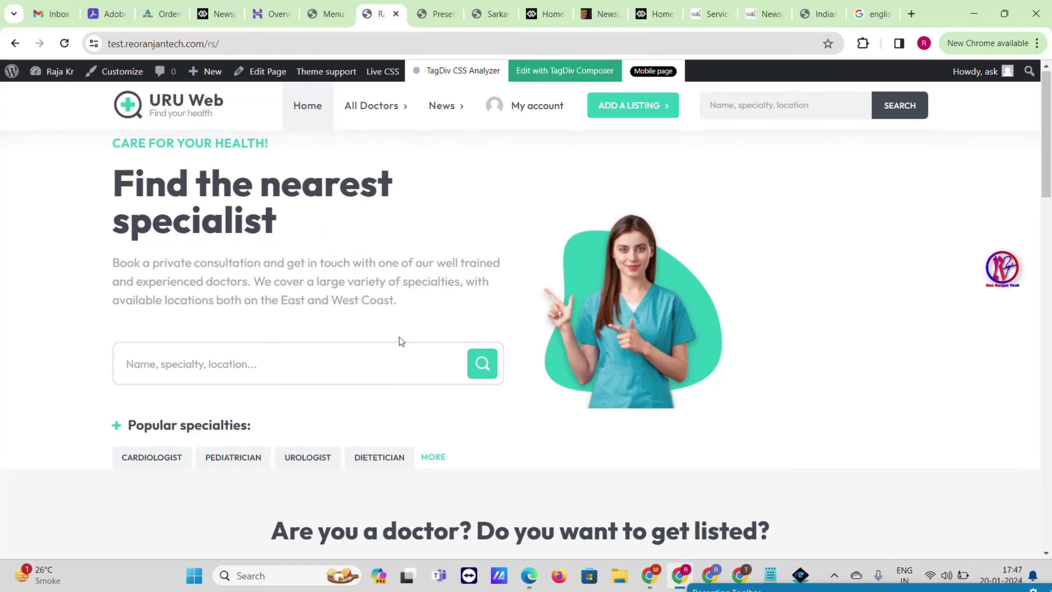
scroll(399, 337, down, 8)
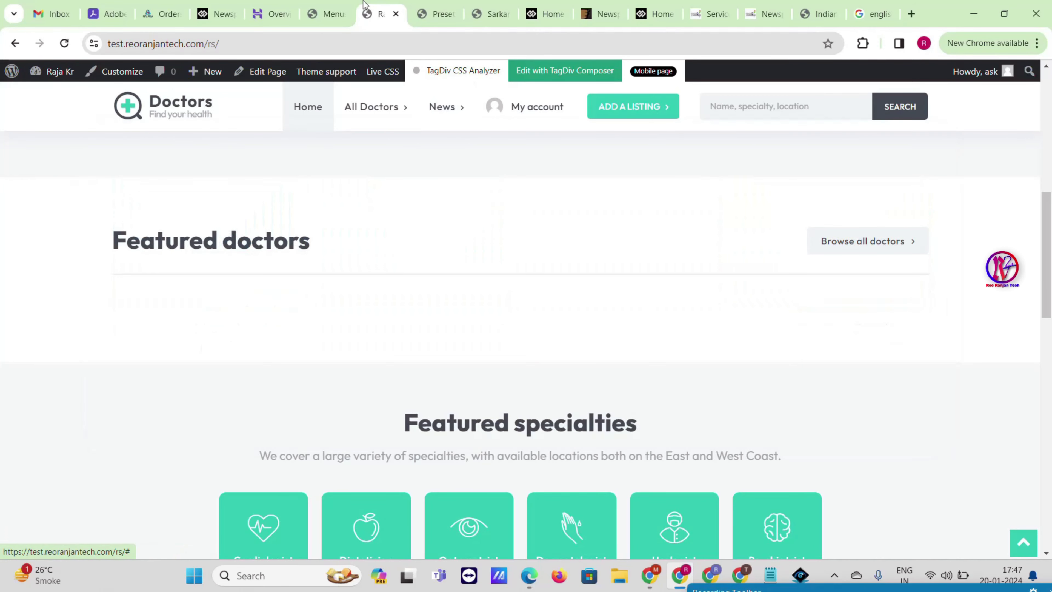
click(334, 8)
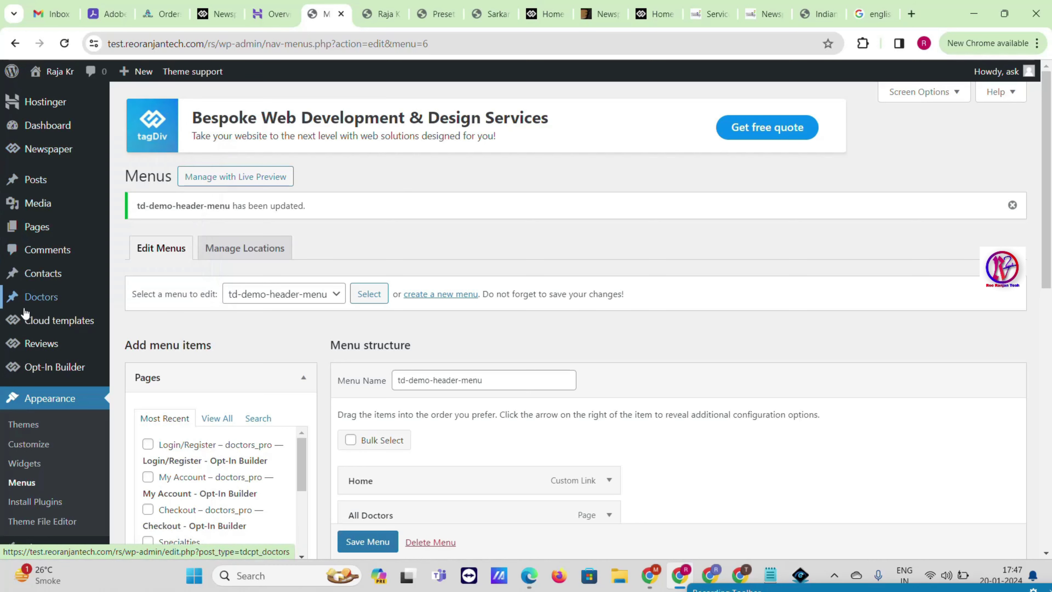
Step: From the All Doctors list of 60 entries, start a new blank Doctor post
mouse_move(72, 300)
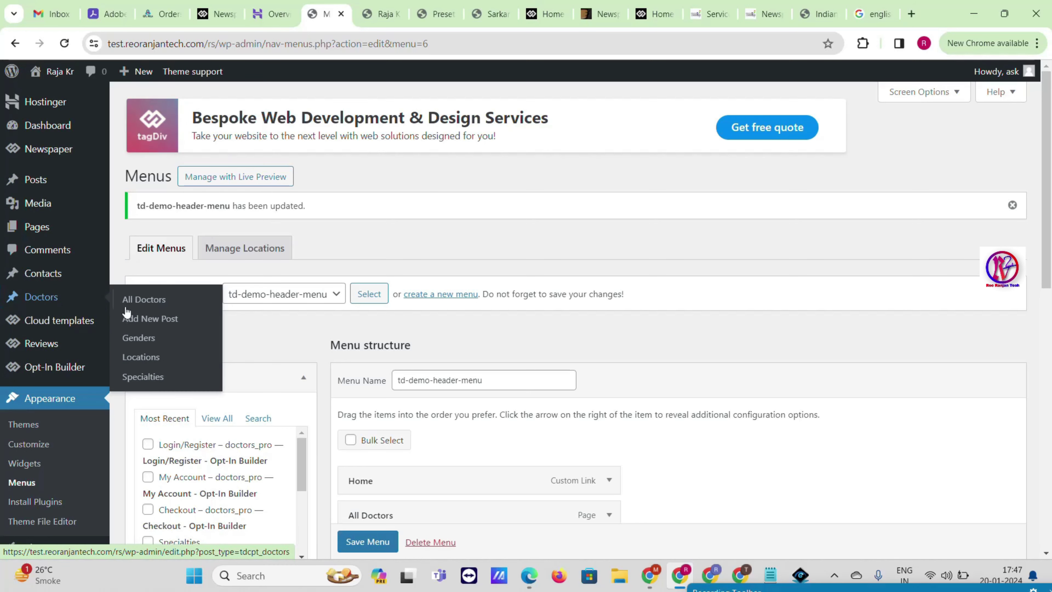
click(140, 307)
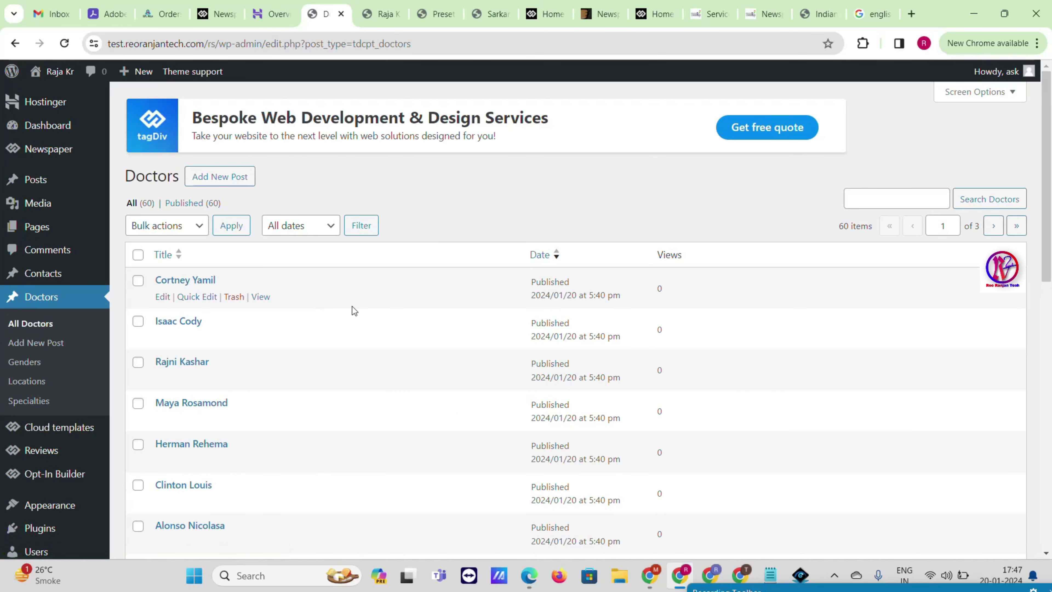
scroll(219, 286, down, 15)
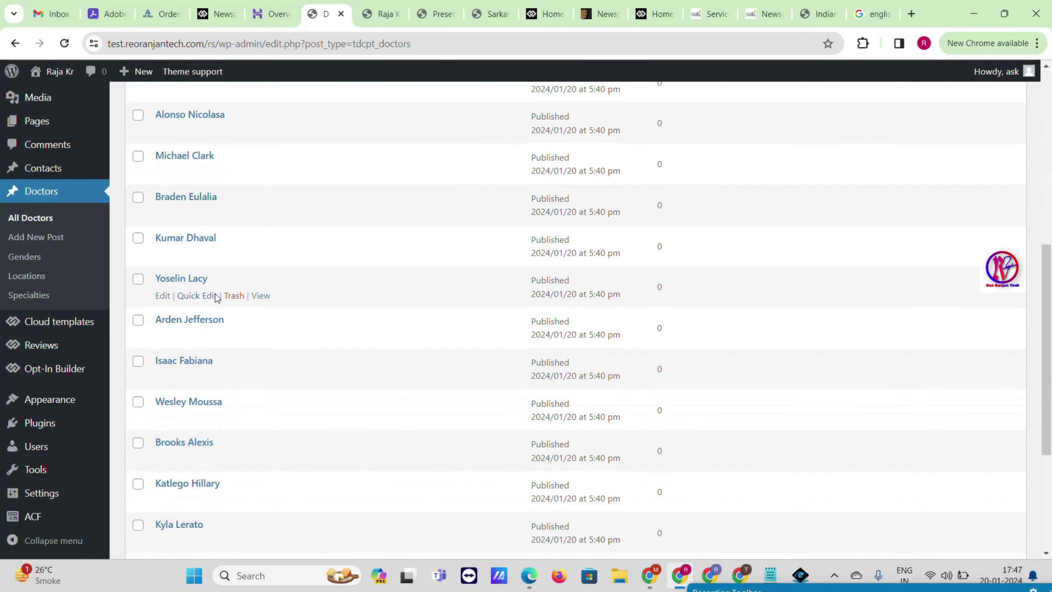
scroll(218, 331, up, 15)
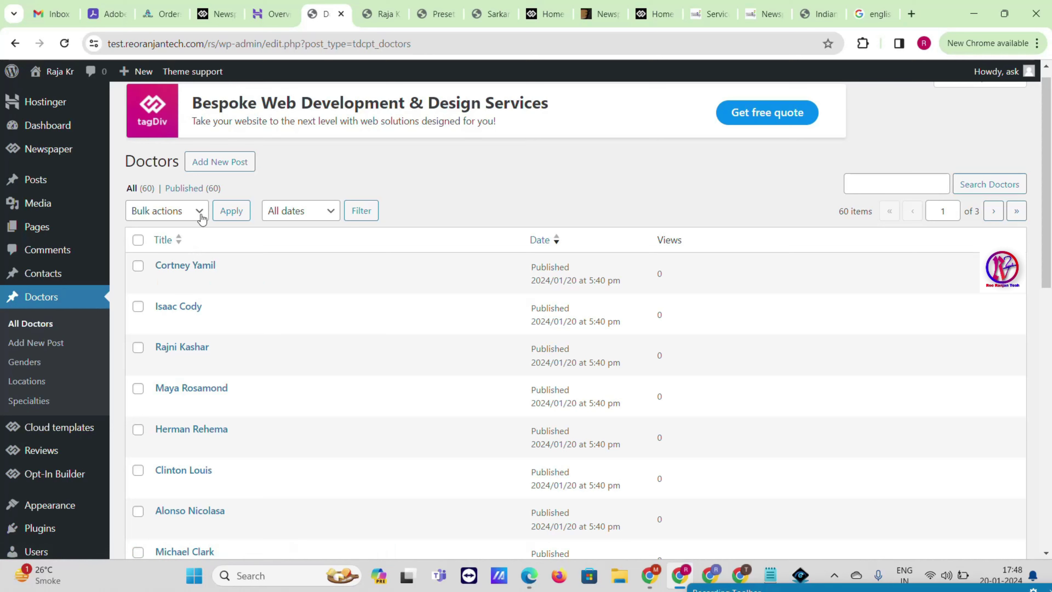
mouse_move(189, 285)
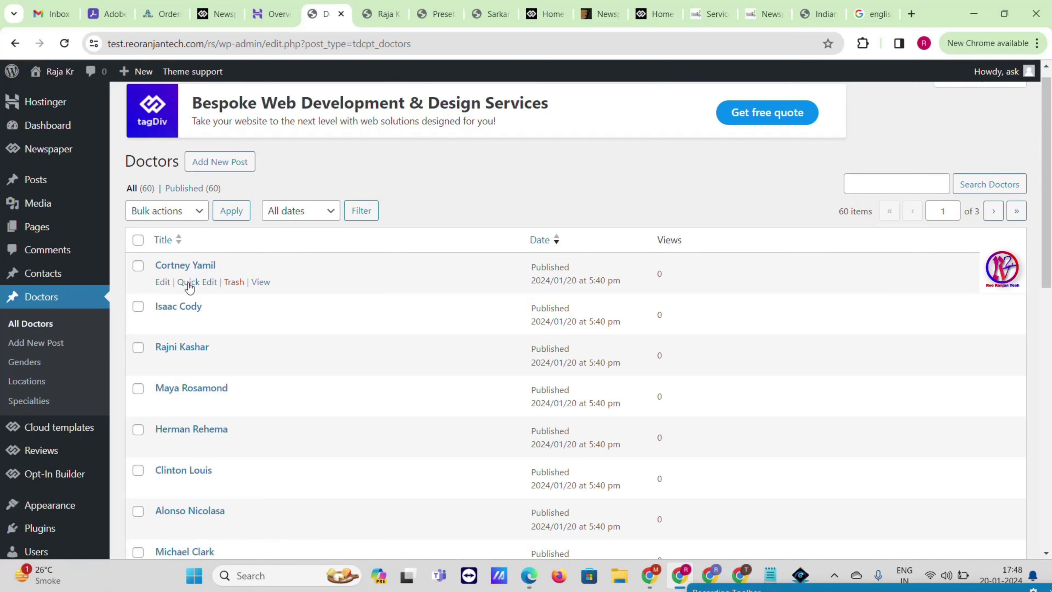
click(203, 169)
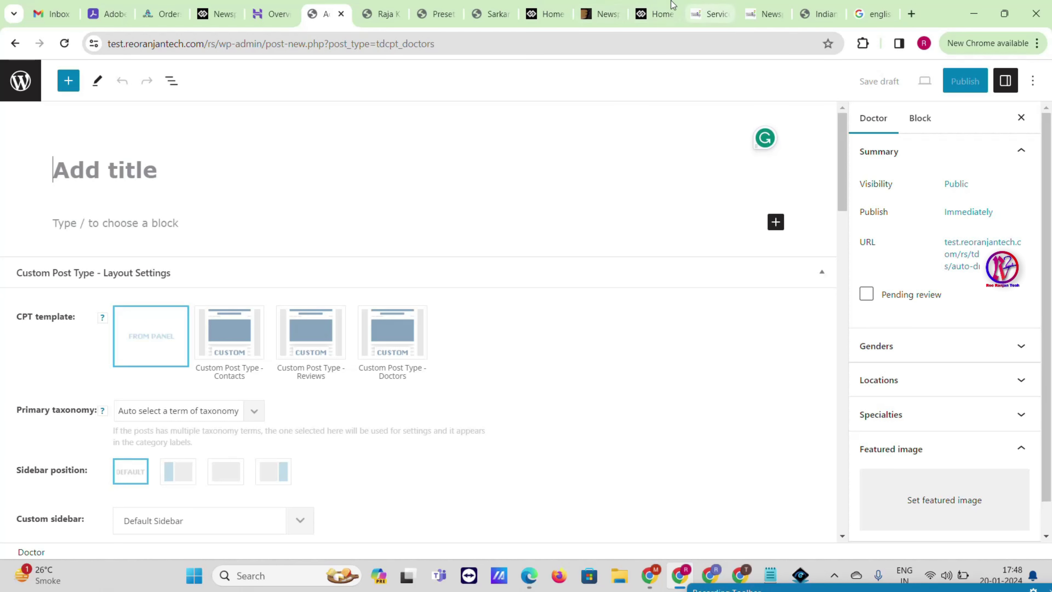
Step: Copy the demo dermatologist's name into both the post Title and Doctor Title fields
click(605, 9)
click(646, 6)
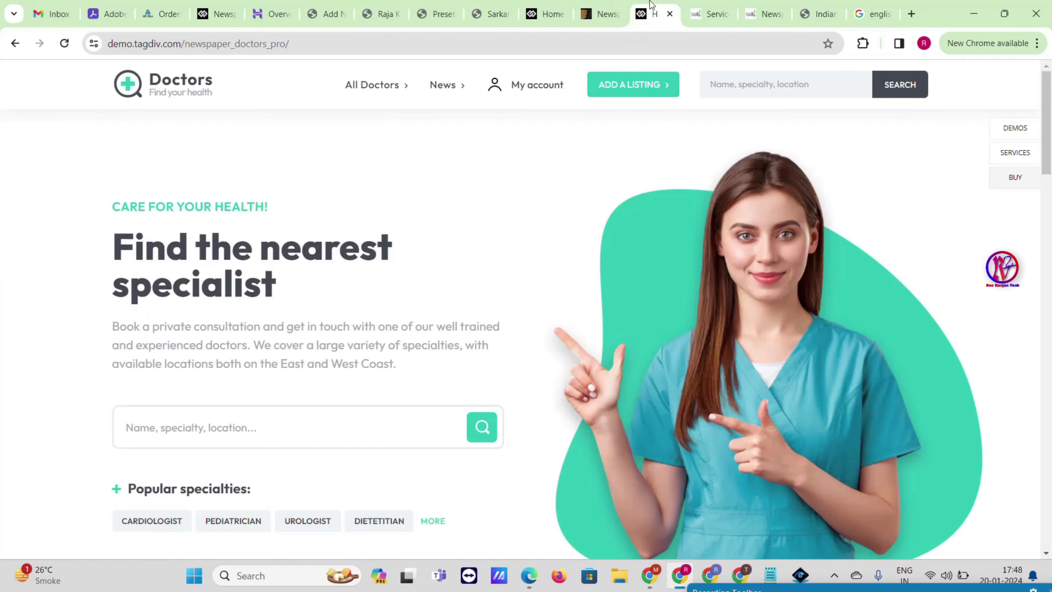
scroll(412, 320, down, 10)
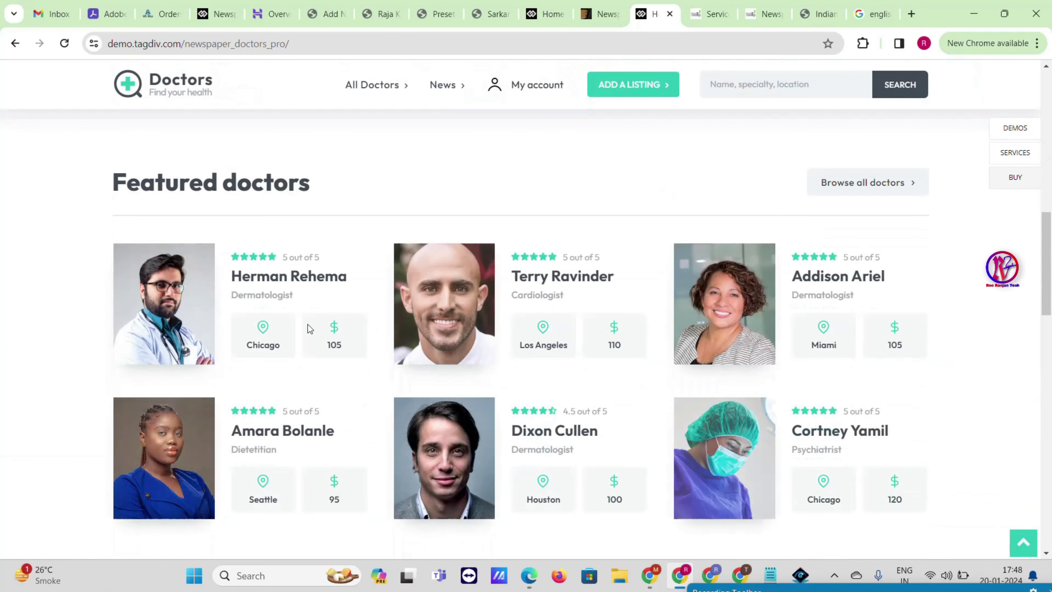
click(294, 277)
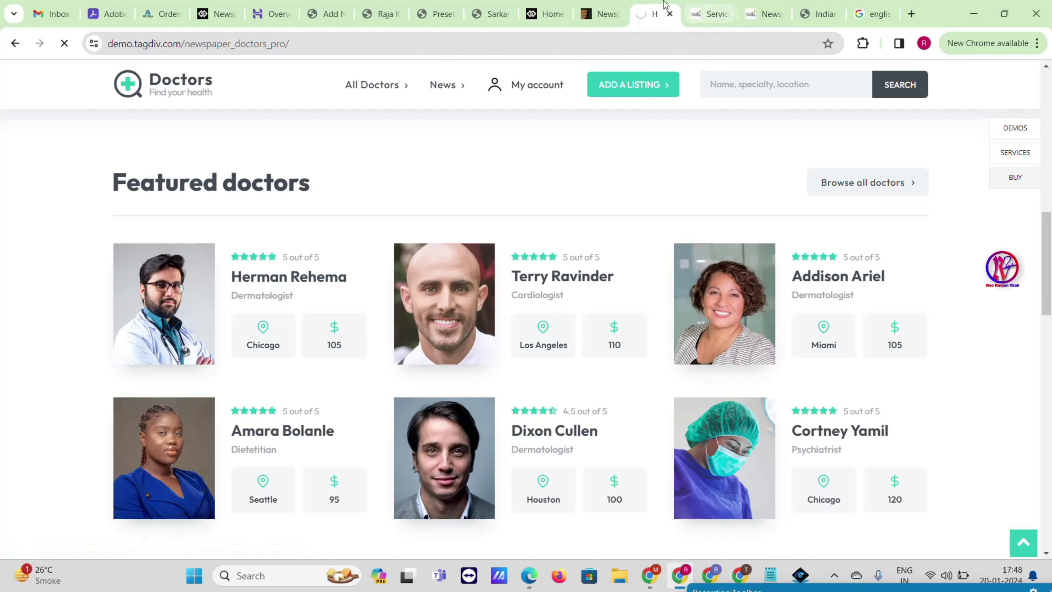
drag(665, 8, 385, 4)
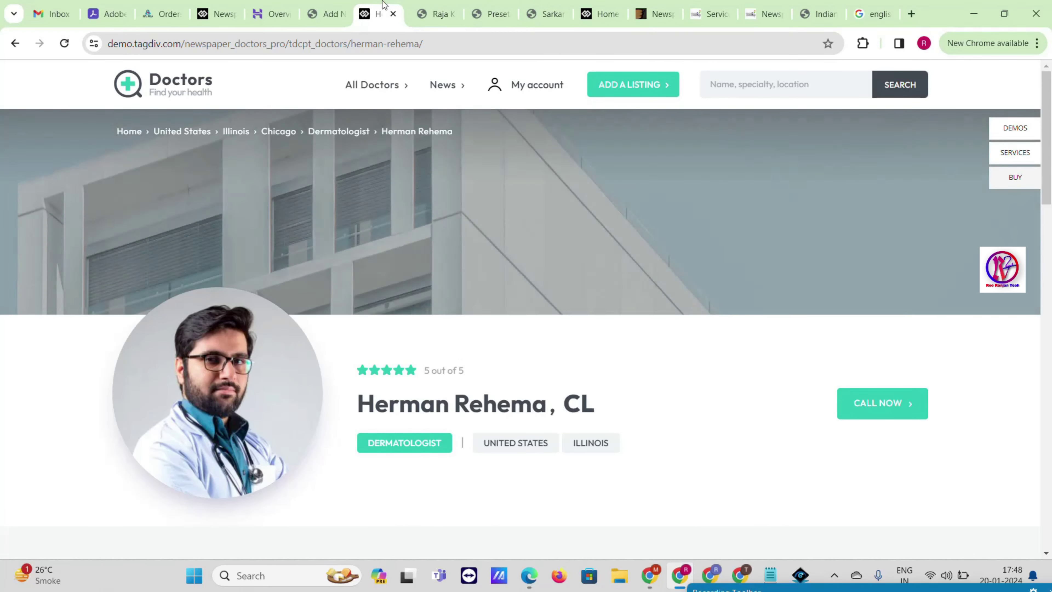
scroll(422, 299, down, 3)
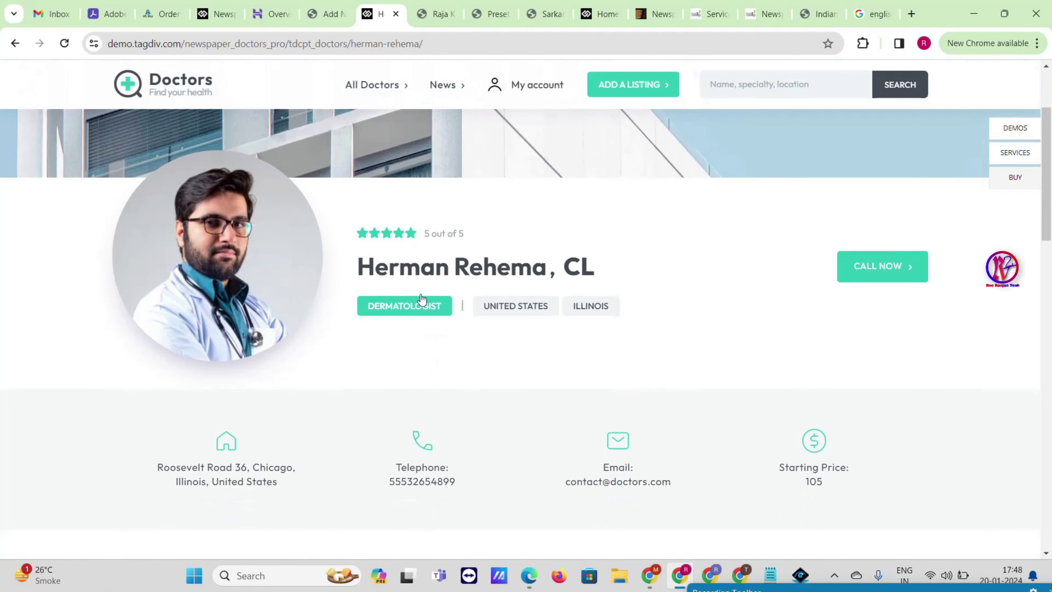
triple_click(440, 257)
click(566, 277)
drag(546, 261, 344, 266)
key(ctrl+c)
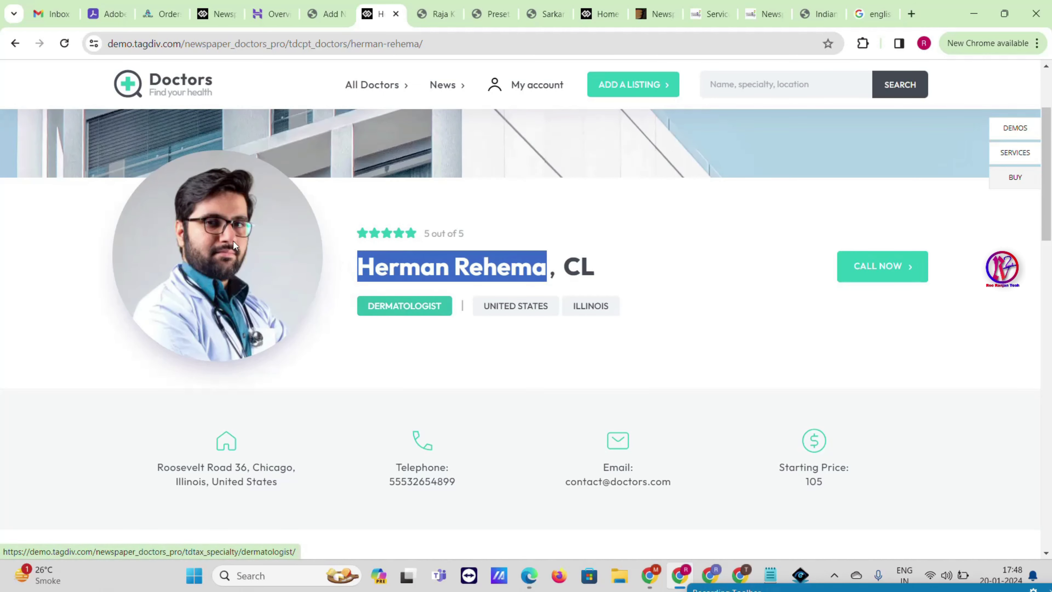
click(329, 5)
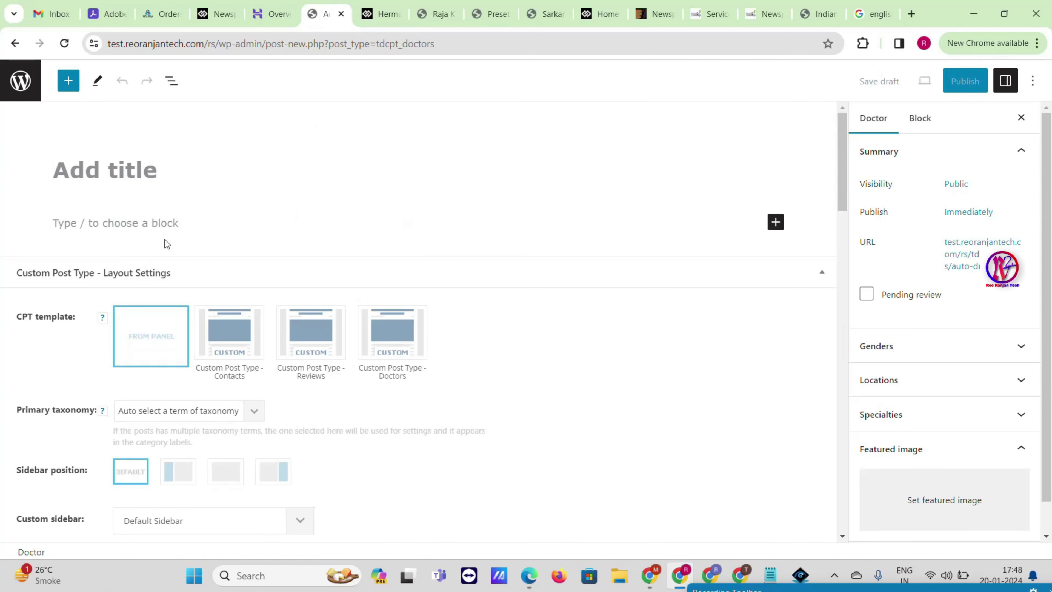
click(138, 171)
key(ctrl+v)
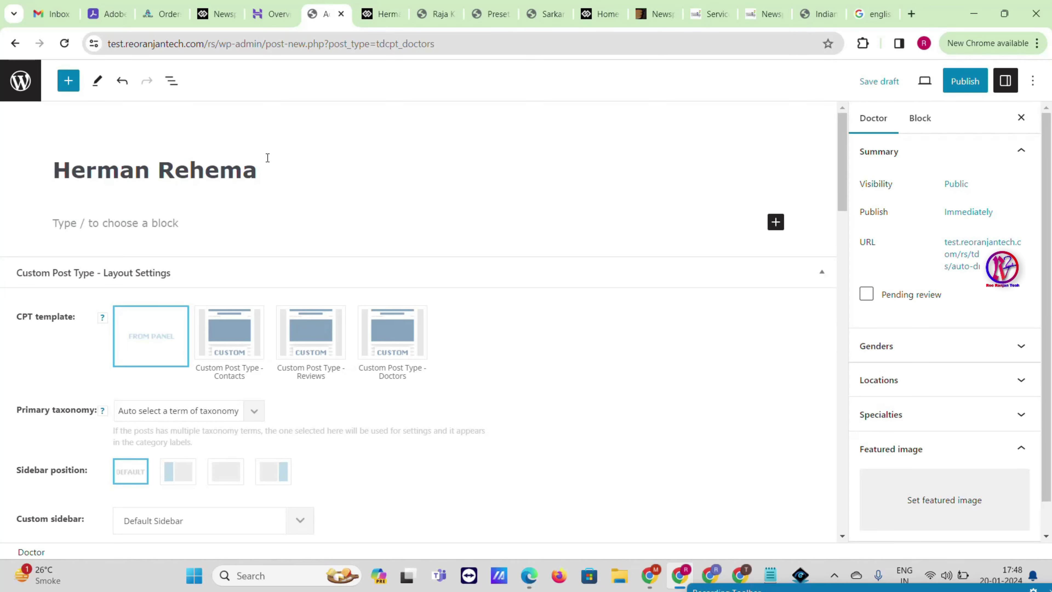
scroll(270, 192, down, 15)
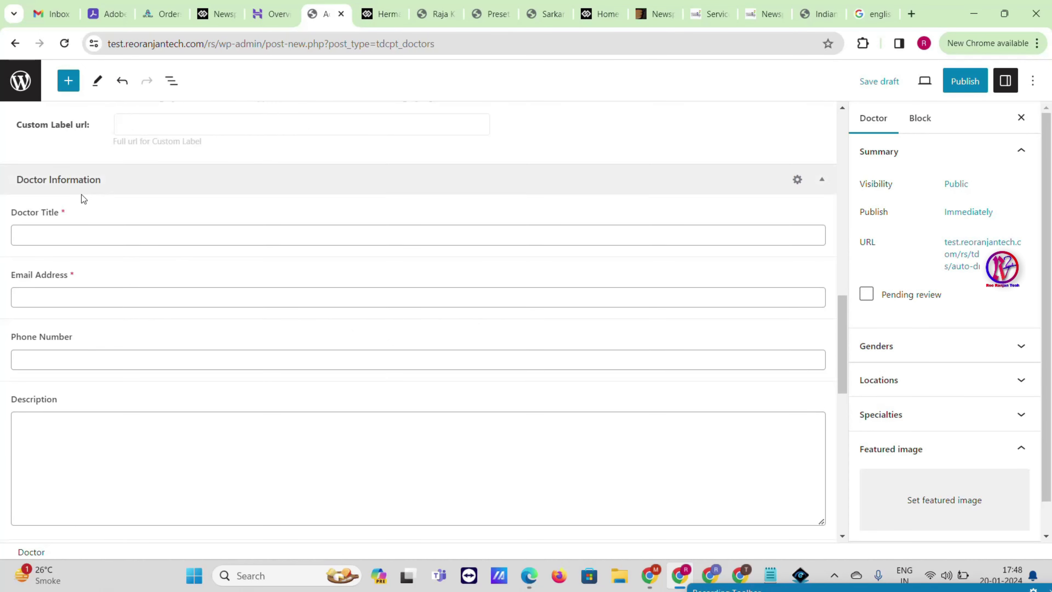
click(49, 228)
key(ctrl+v)
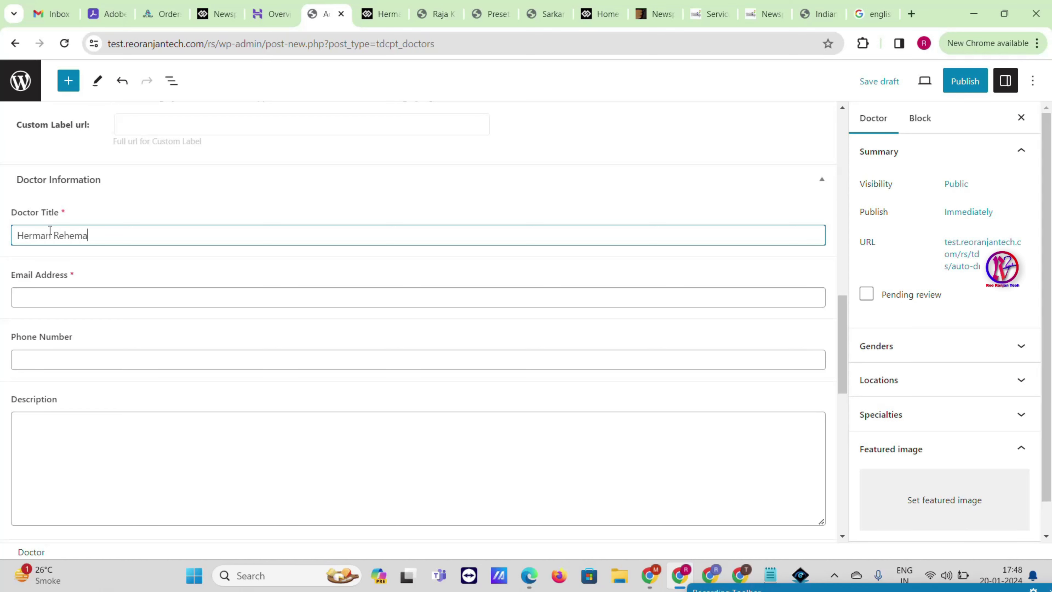
Step: Copy the demo profile's email address into the Email Address field
click(380, 14)
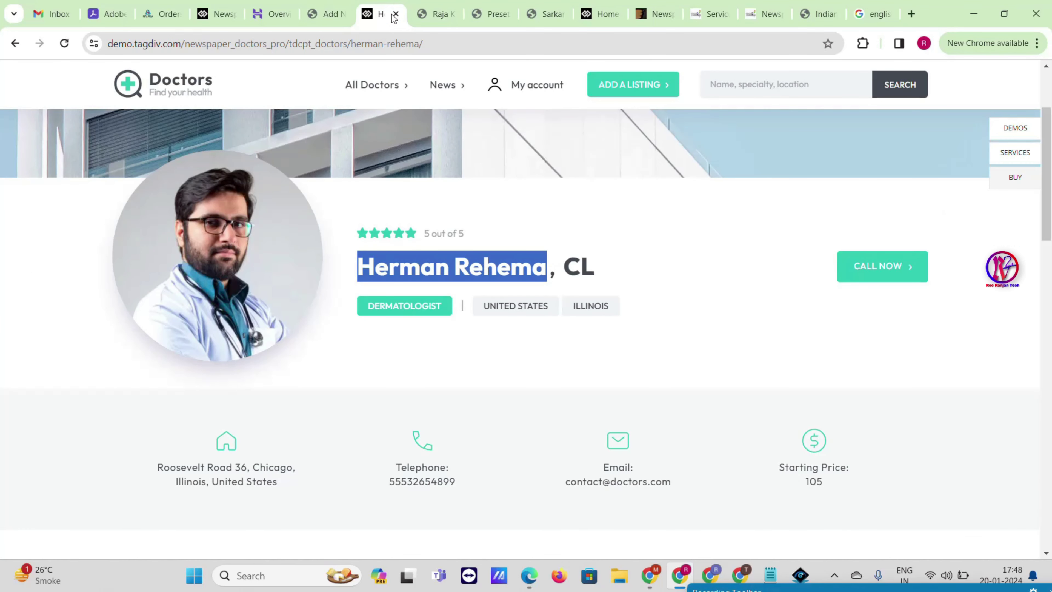
scroll(439, 456, down, 1)
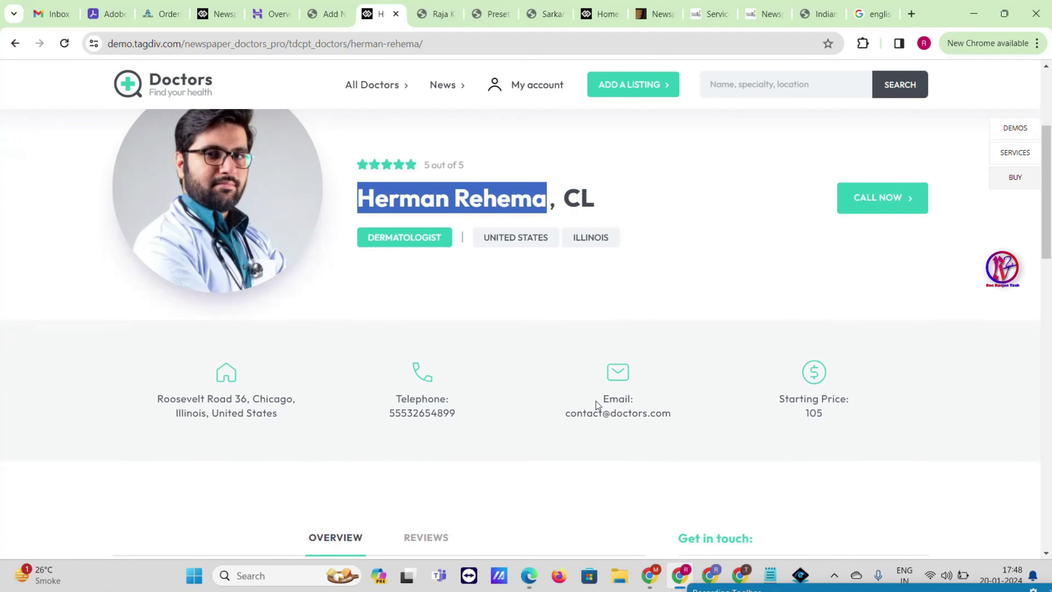
click(685, 412)
double_click(683, 410)
key(ctrl+c)
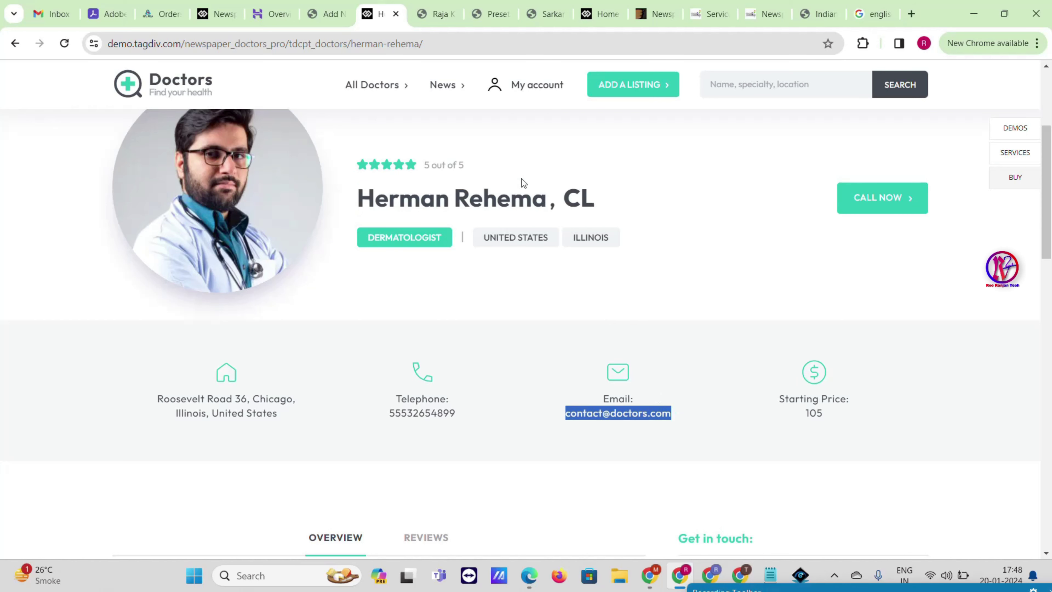
click(345, 7)
click(179, 291)
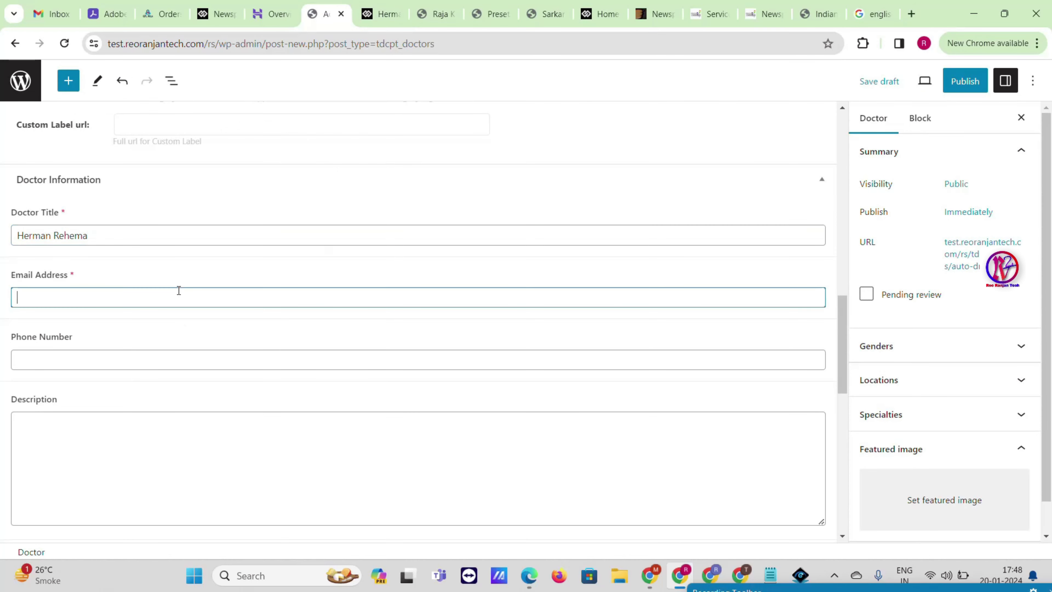
key(ctrl+v)
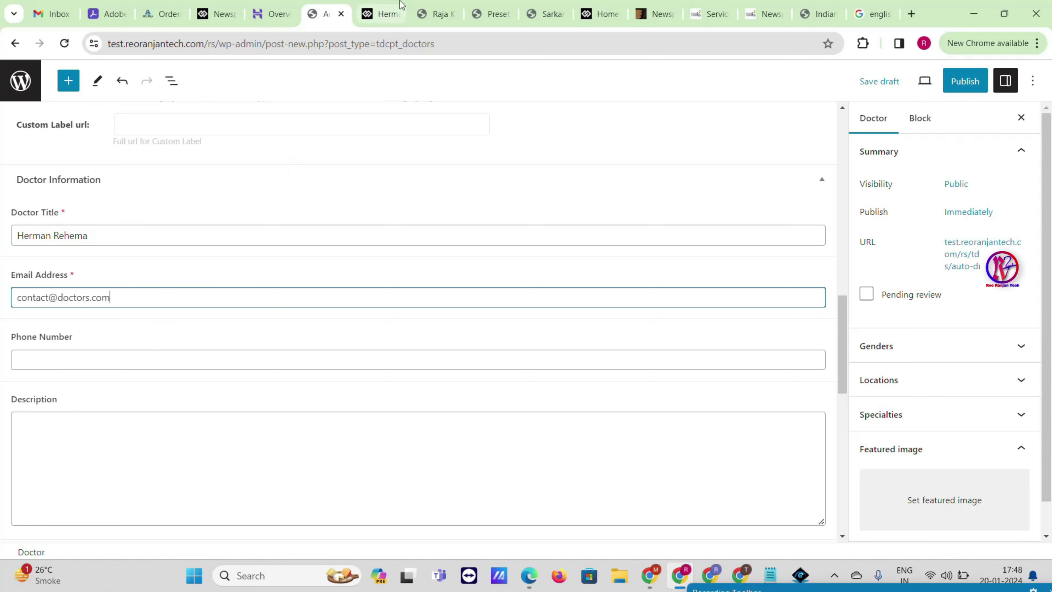
Step: Copy the demo profile's telephone number into the Phone Number field
click(449, 6)
click(389, 5)
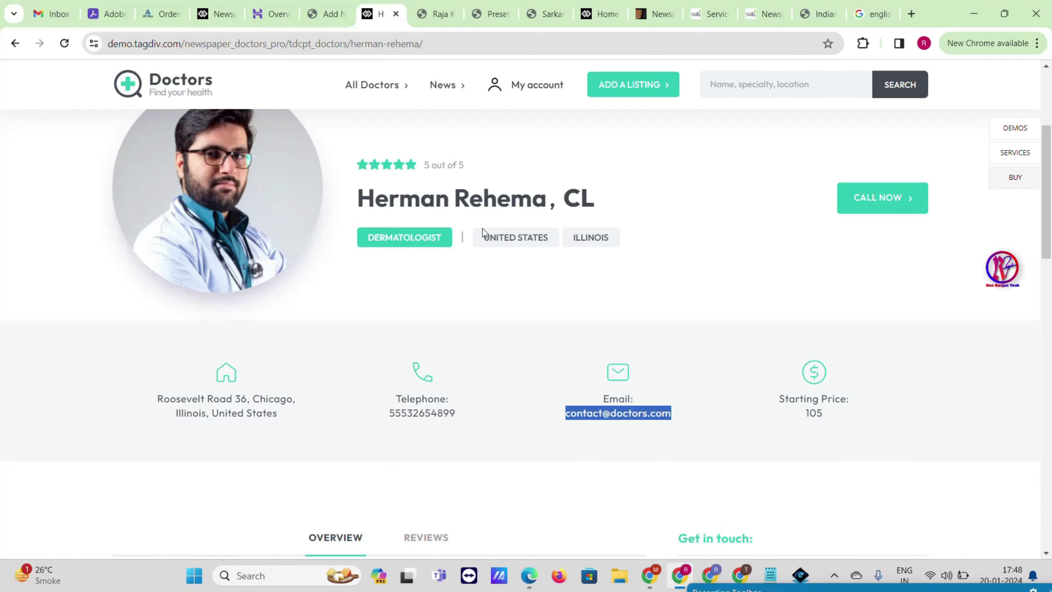
click(444, 416)
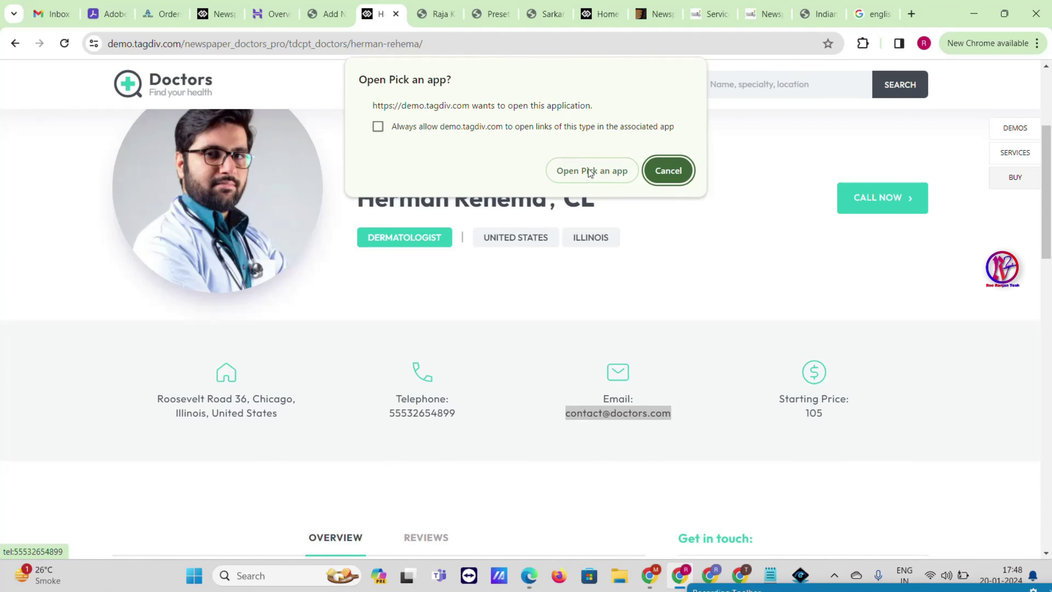
click(597, 171)
drag(371, 421, 471, 412)
key(ctrl+c)
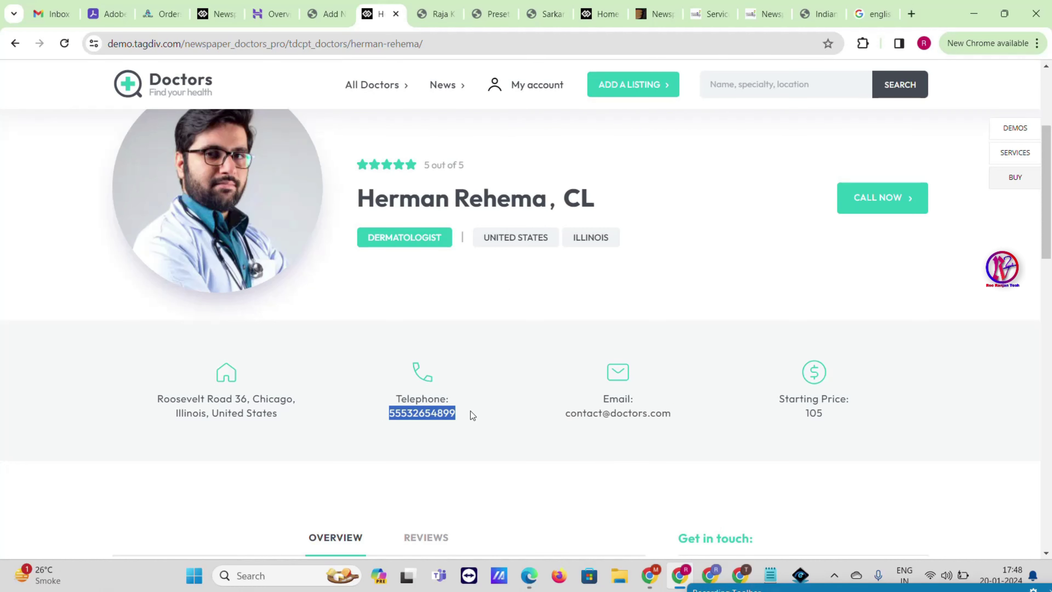
click(327, 14)
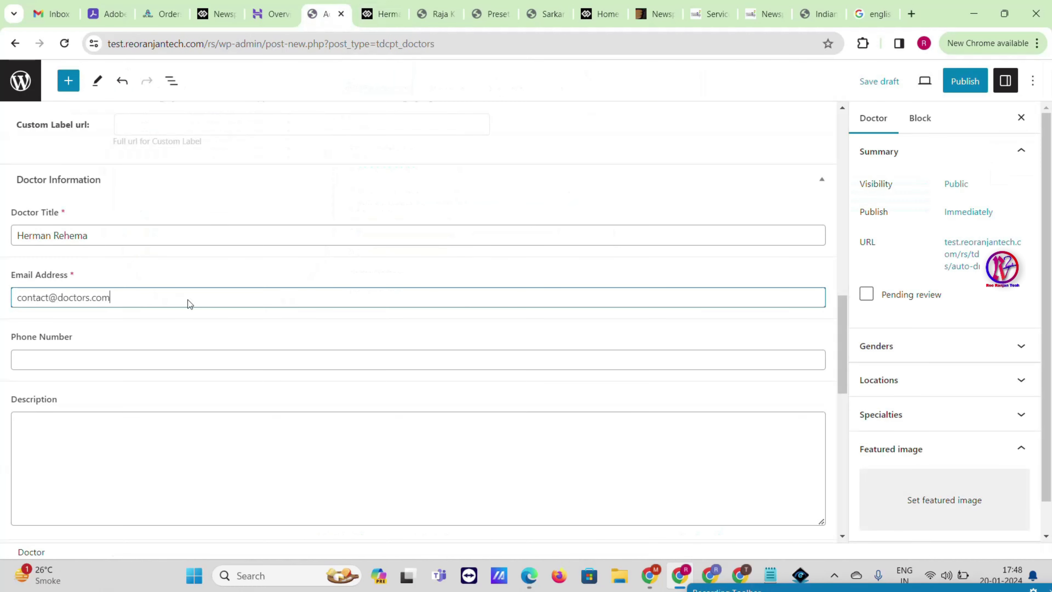
click(172, 356)
key(ctrl+v)
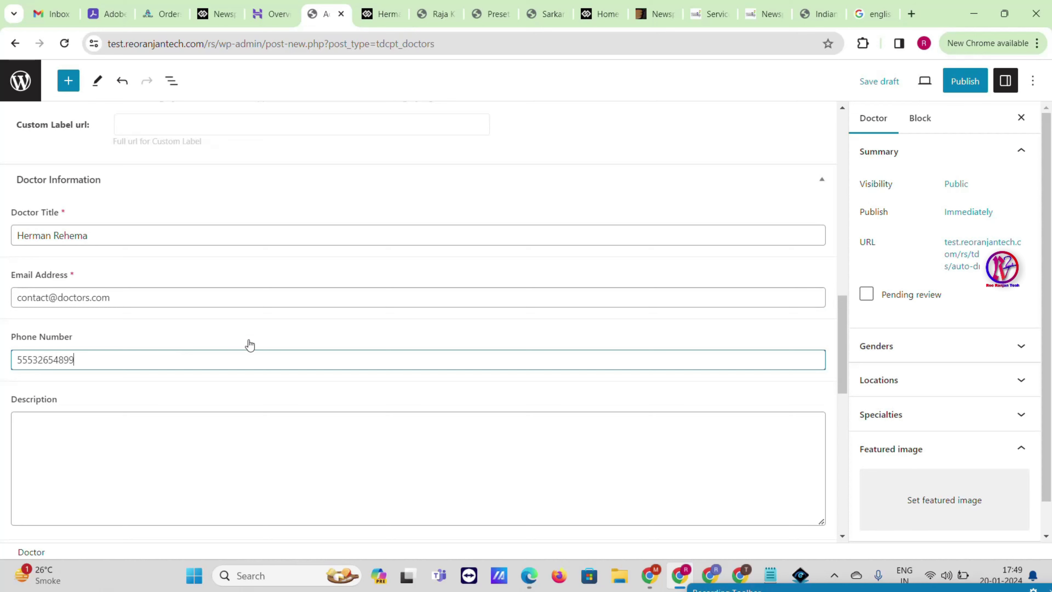
Step: Copy the demo doctor's About paragraph and place the cursor in the Description field
click(381, 14)
scroll(328, 472, down, 8)
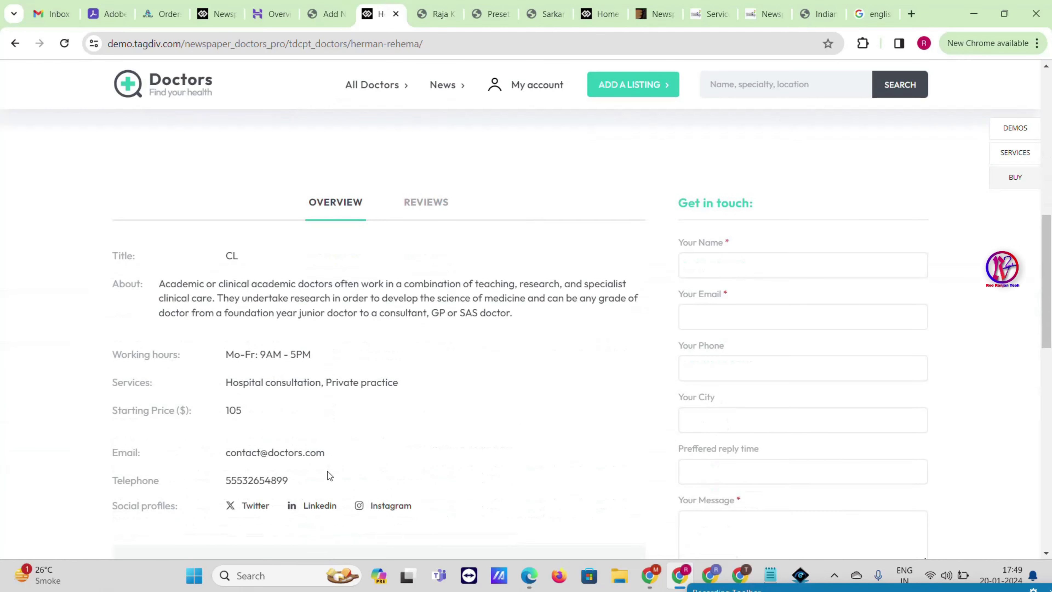
drag(159, 275, 536, 312)
key(ctrl+c)
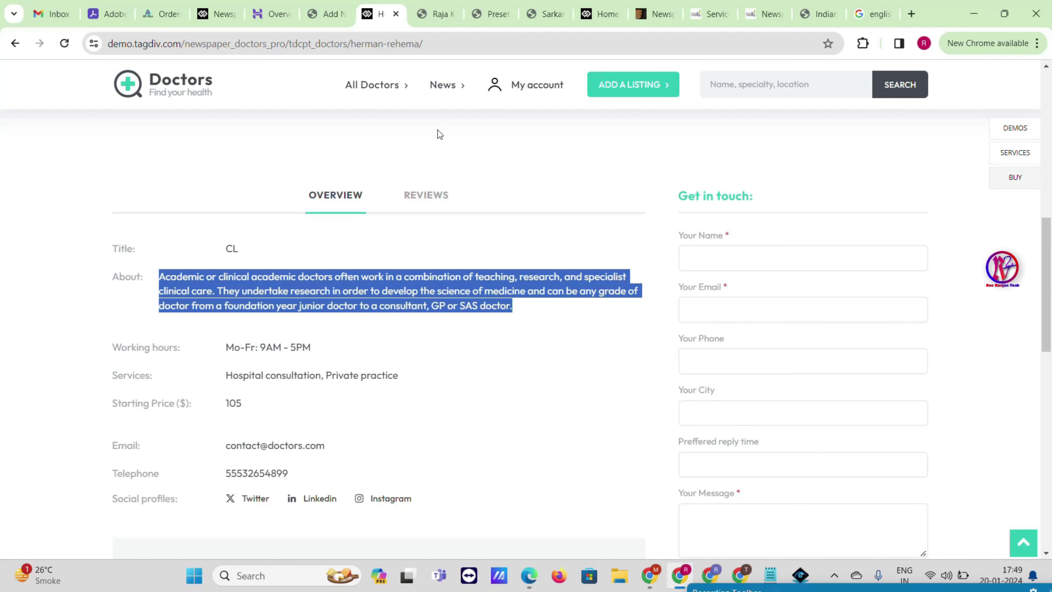
click(327, 14)
scroll(105, 470, down, 1)
click(100, 389)
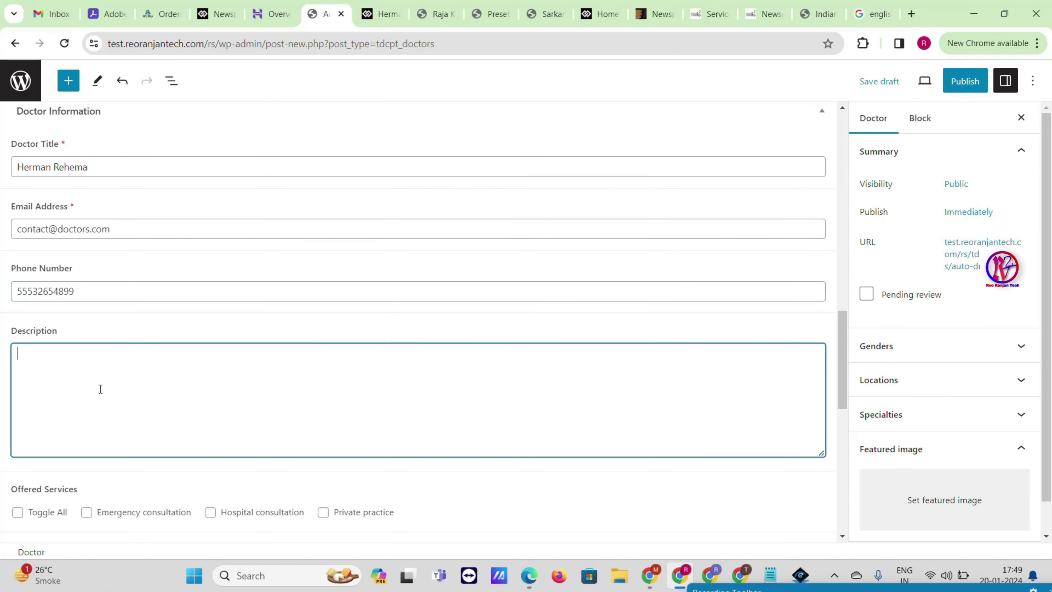
Step: Paste the About paragraph into Description and review the $110 price and social link fields
key(ctrl+v)
scroll(188, 446, down, 5)
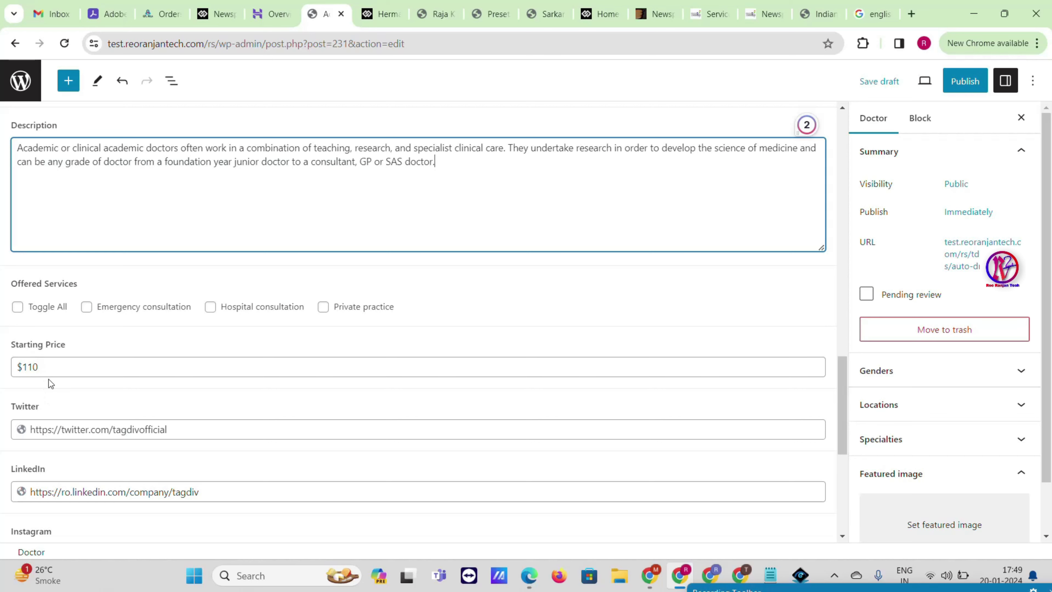
scroll(61, 408, down, 3)
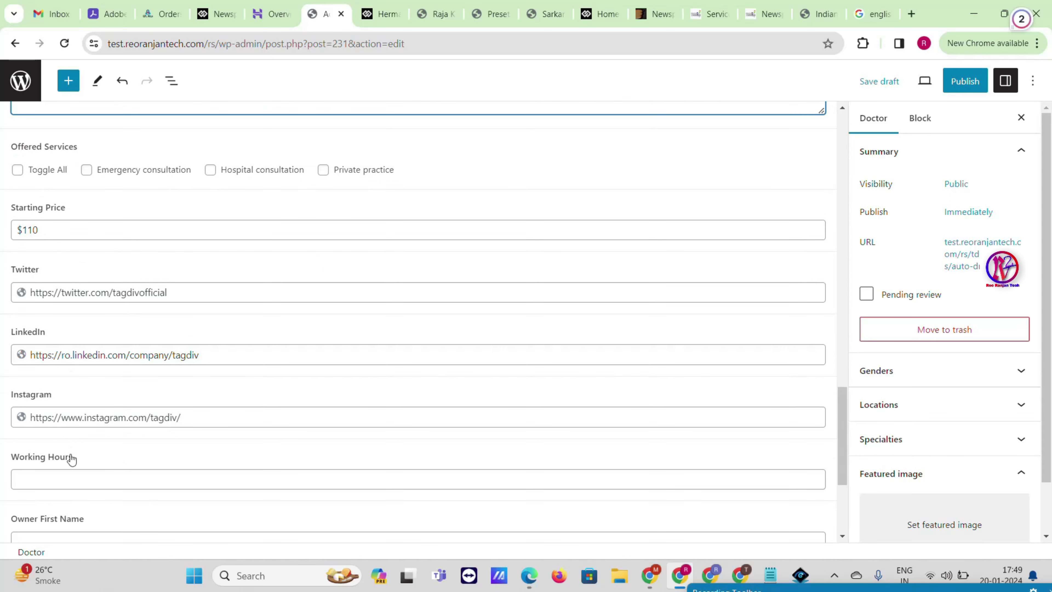
scroll(71, 458, down, 3)
scroll(74, 367, down, 2)
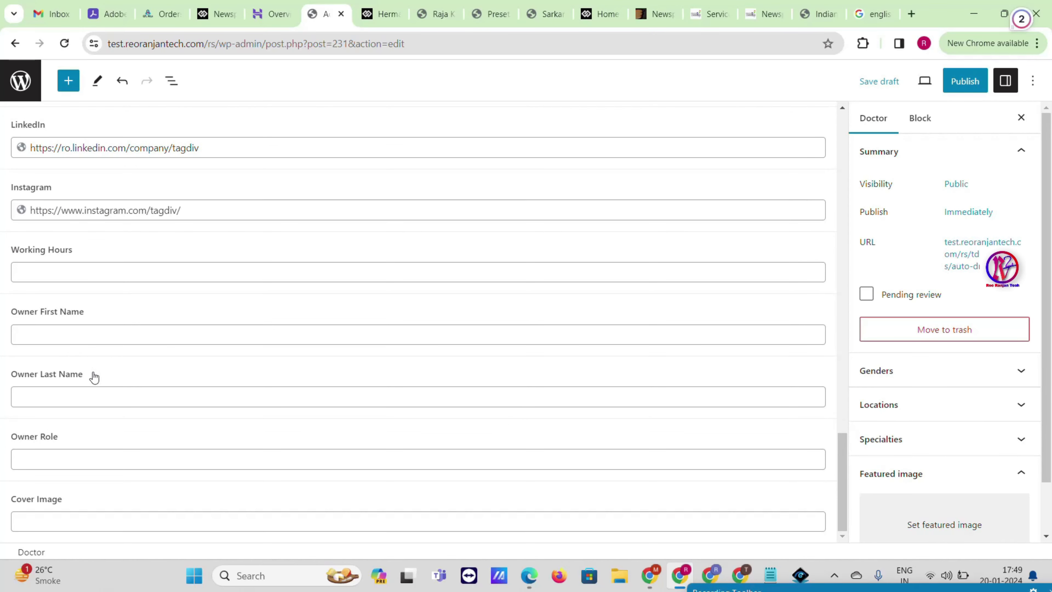
scroll(801, 391, up, 12)
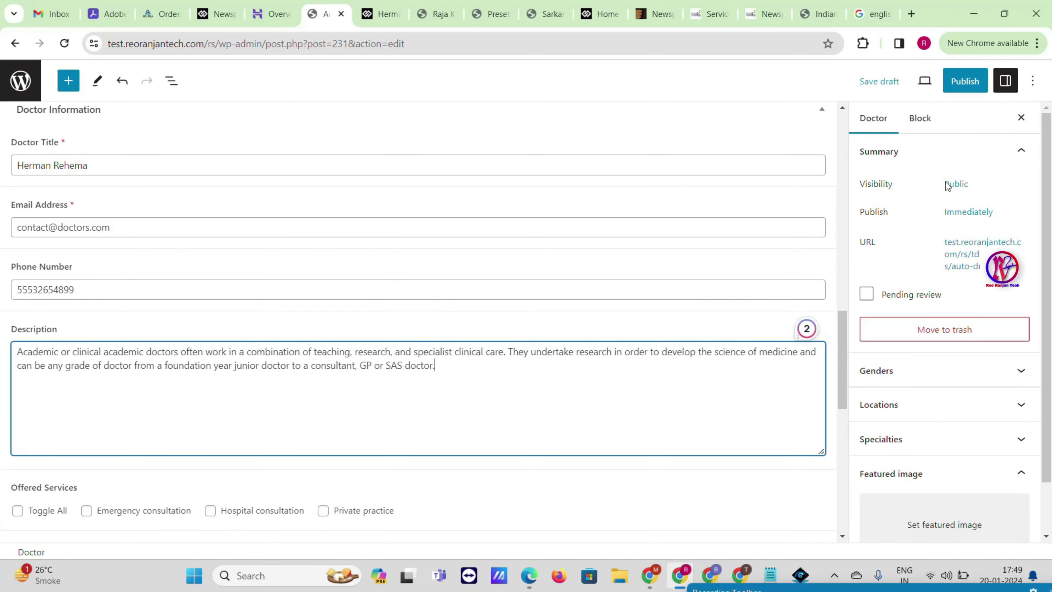
scroll(671, 288, up, 15)
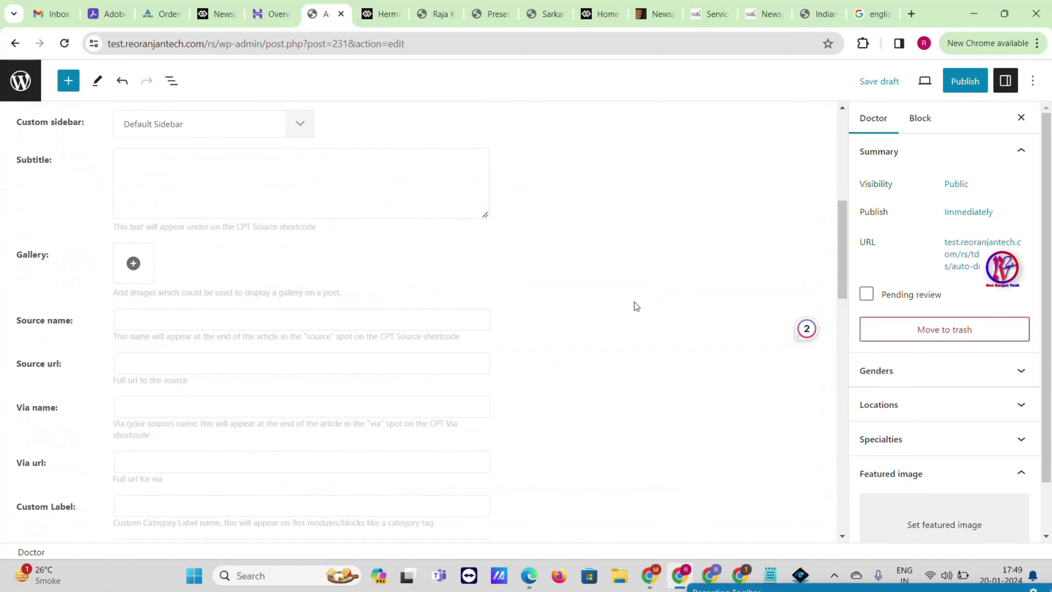
scroll(553, 317, up, 3)
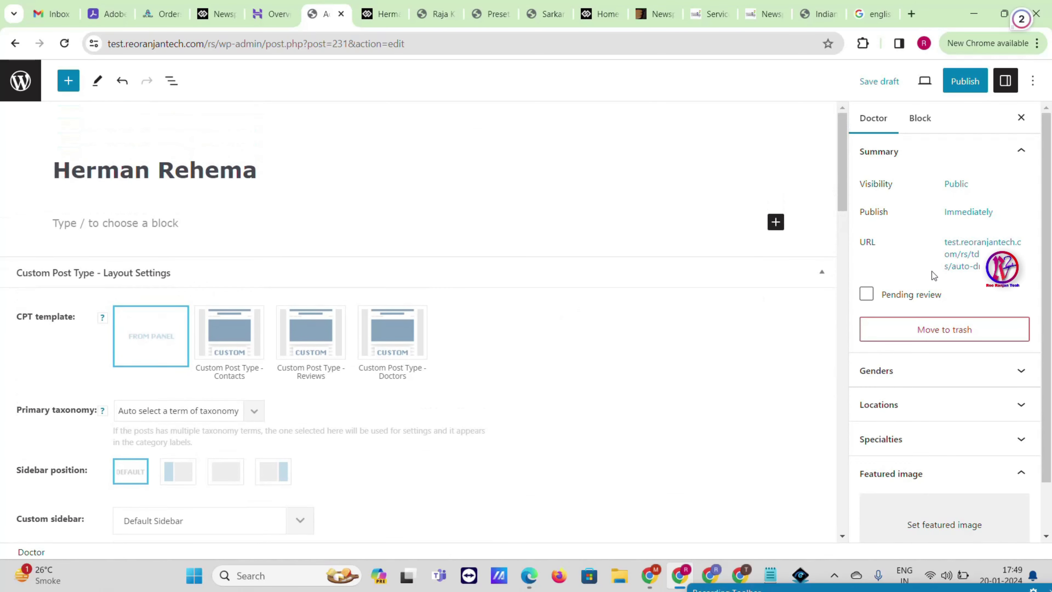
scroll(900, 264, down, 2)
Step: Set the nurse-giving-an-injection photo as the doctor's featured image
click(941, 463)
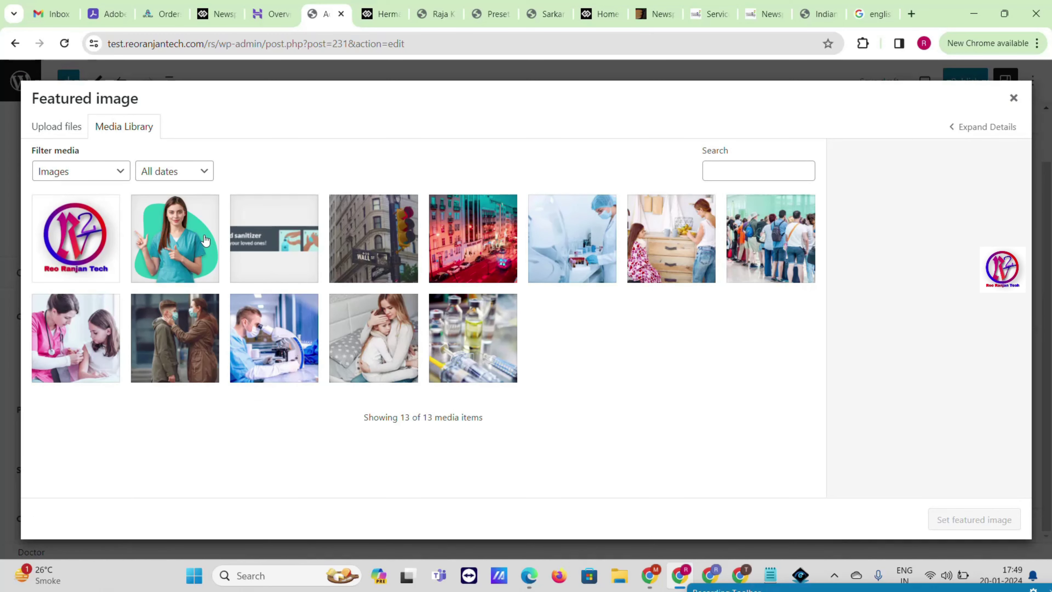
click(85, 347)
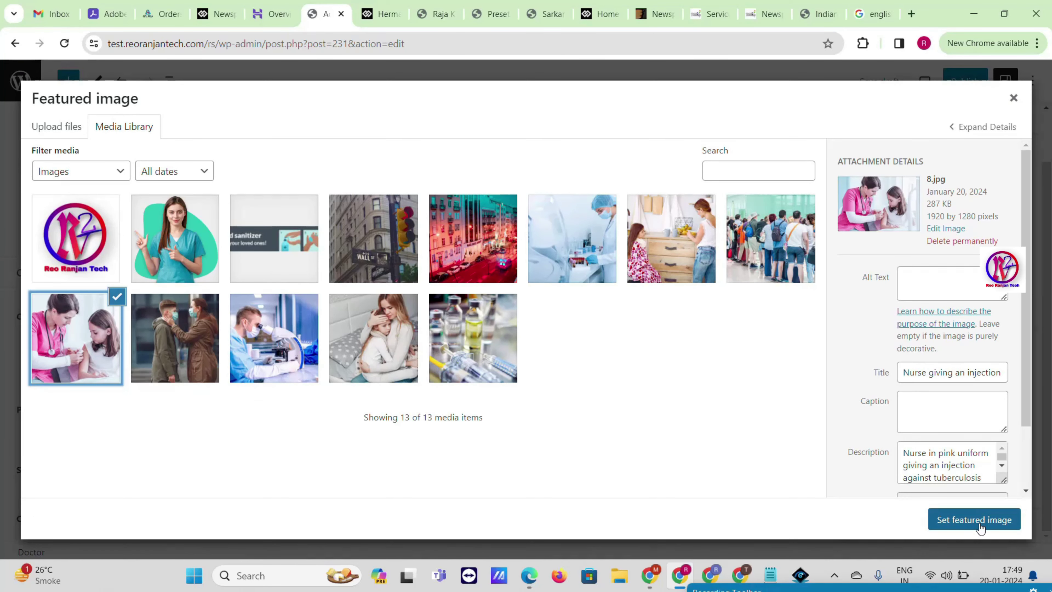
click(994, 514)
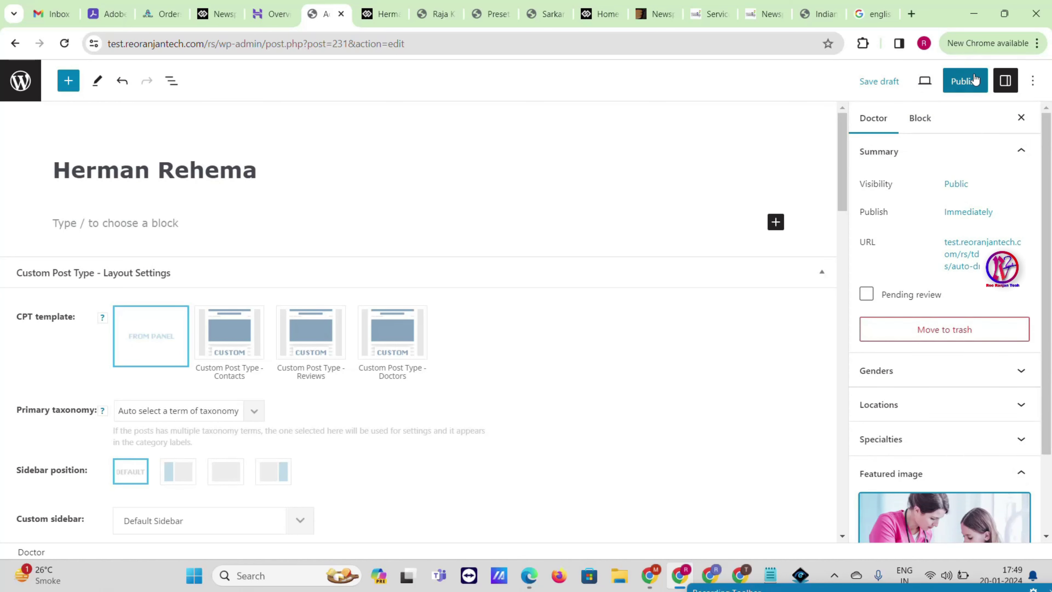
Step: Publish the new doctor and view its live profile page
click(966, 80)
click(927, 82)
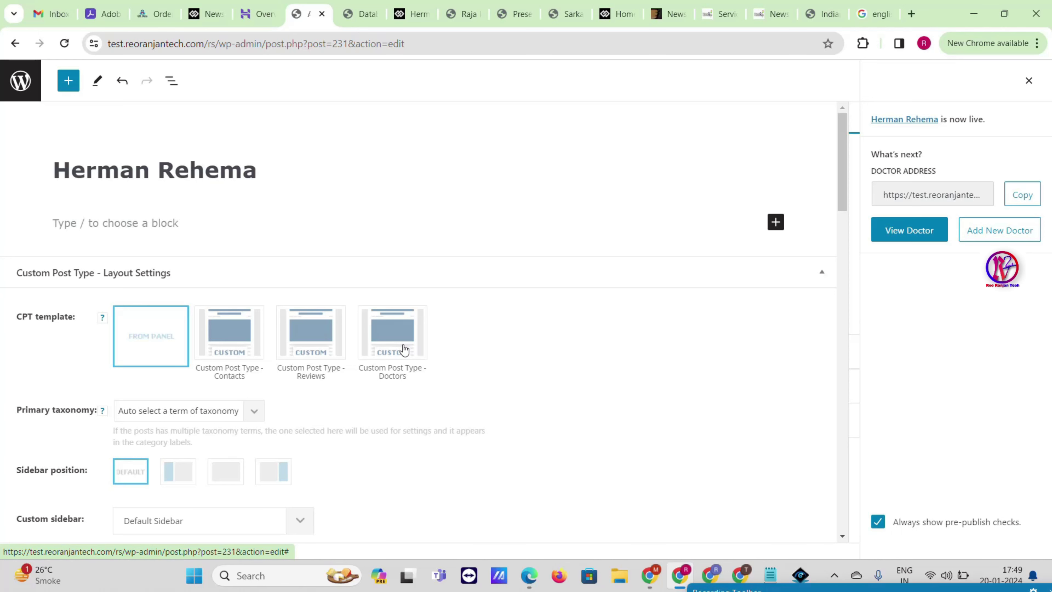
click(354, 13)
key(F5)
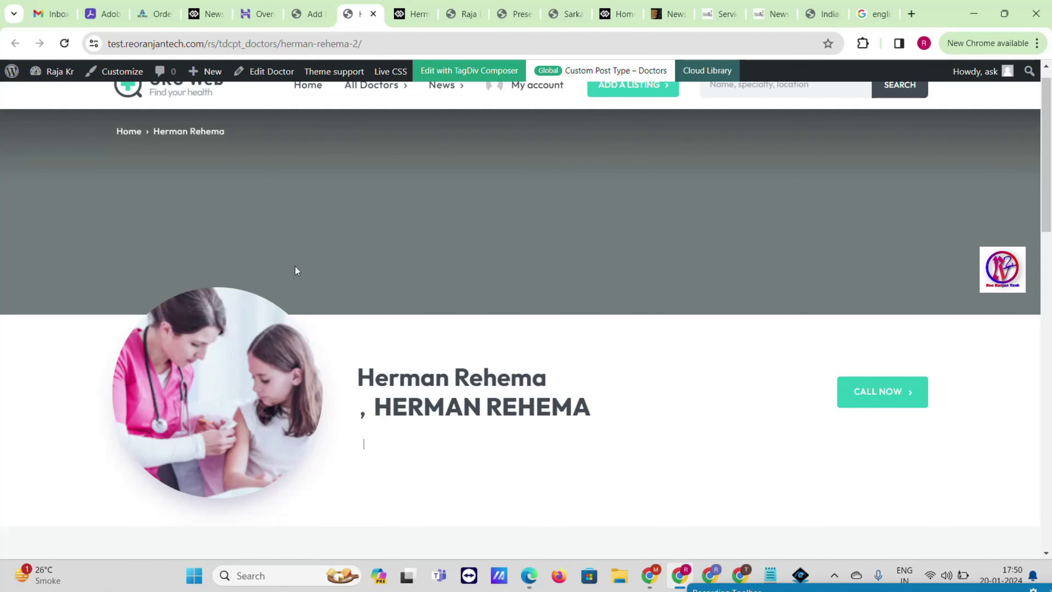
scroll(294, 265, down, 4)
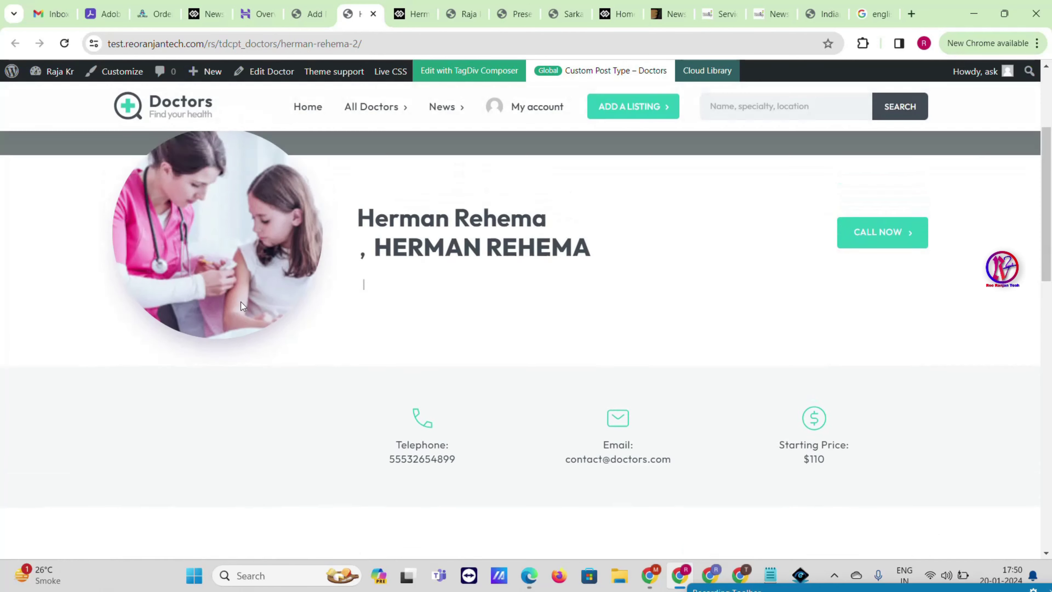
scroll(241, 301, up, 4)
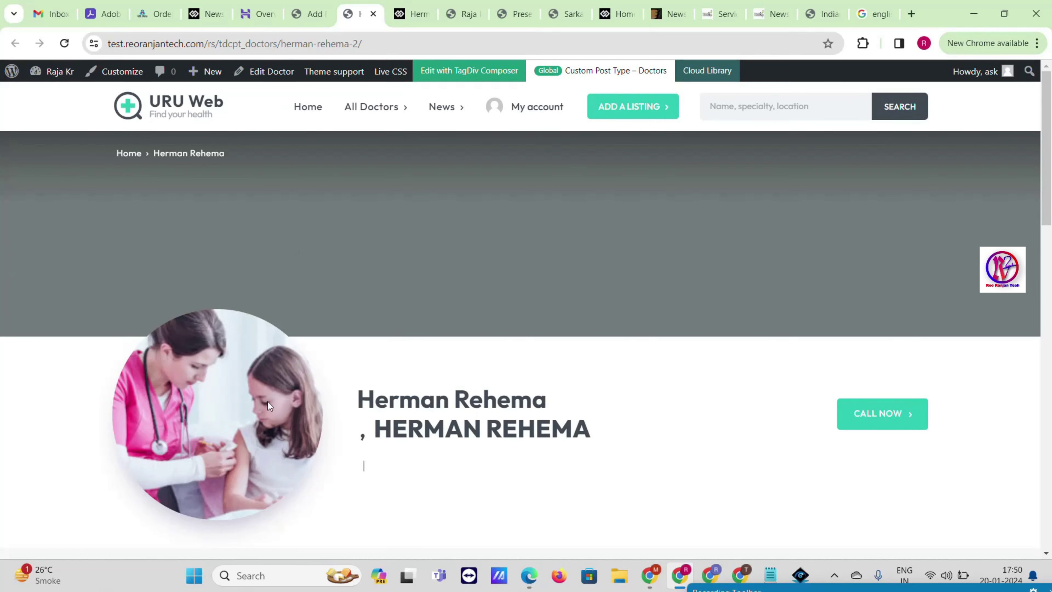
scroll(195, 395, down, 4)
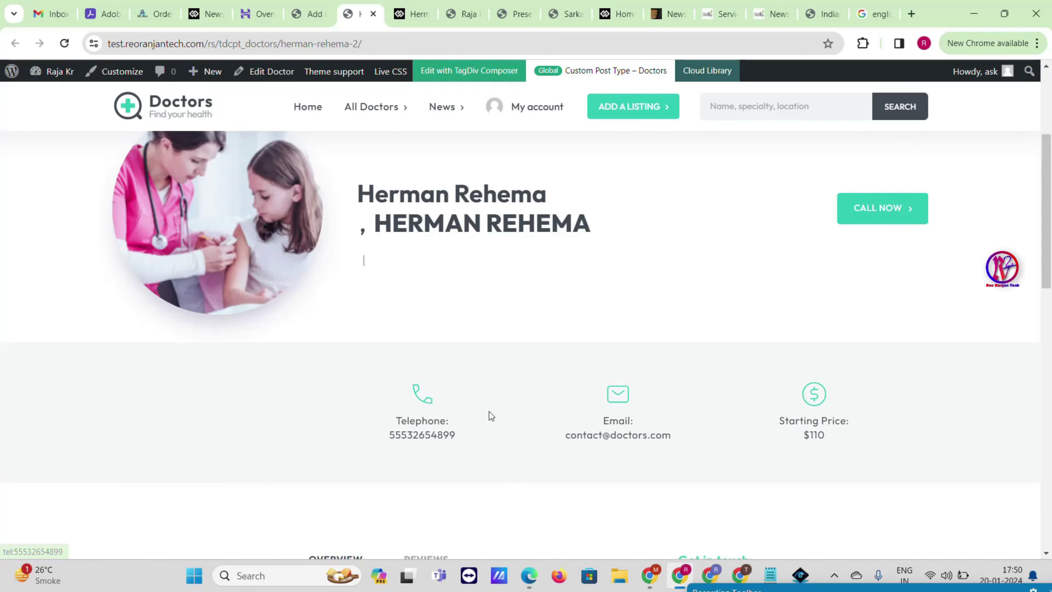
scroll(491, 416, down, 4)
scroll(425, 401, down, 3)
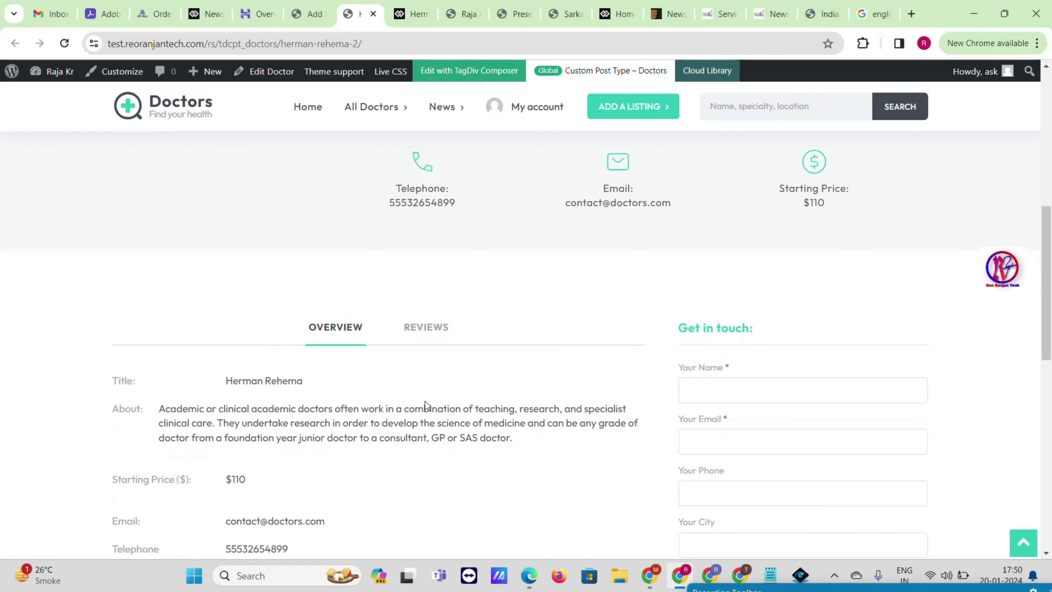
scroll(296, 455, down, 4)
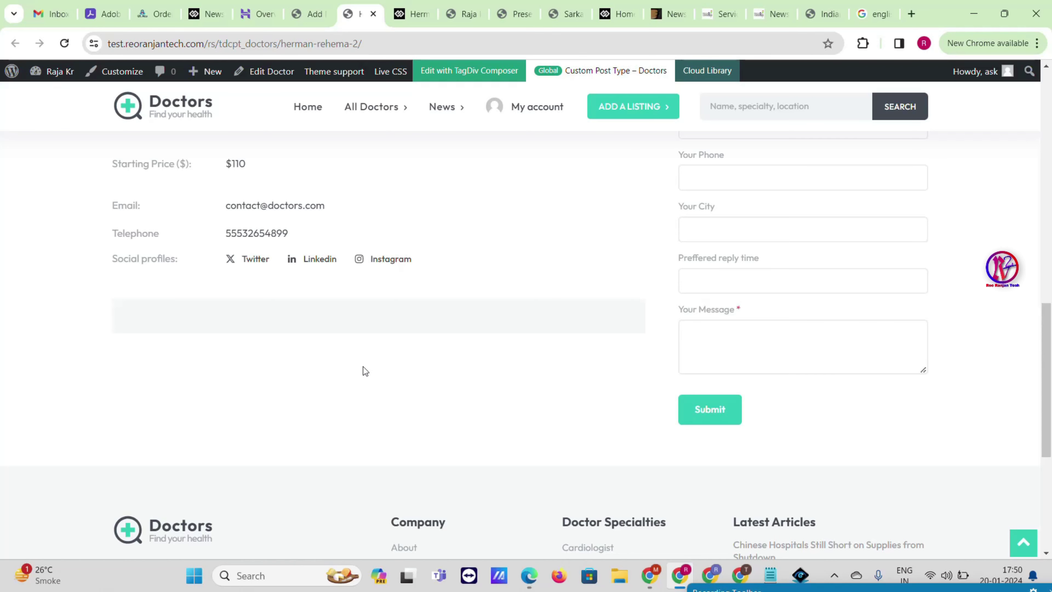
scroll(365, 366, up, 11)
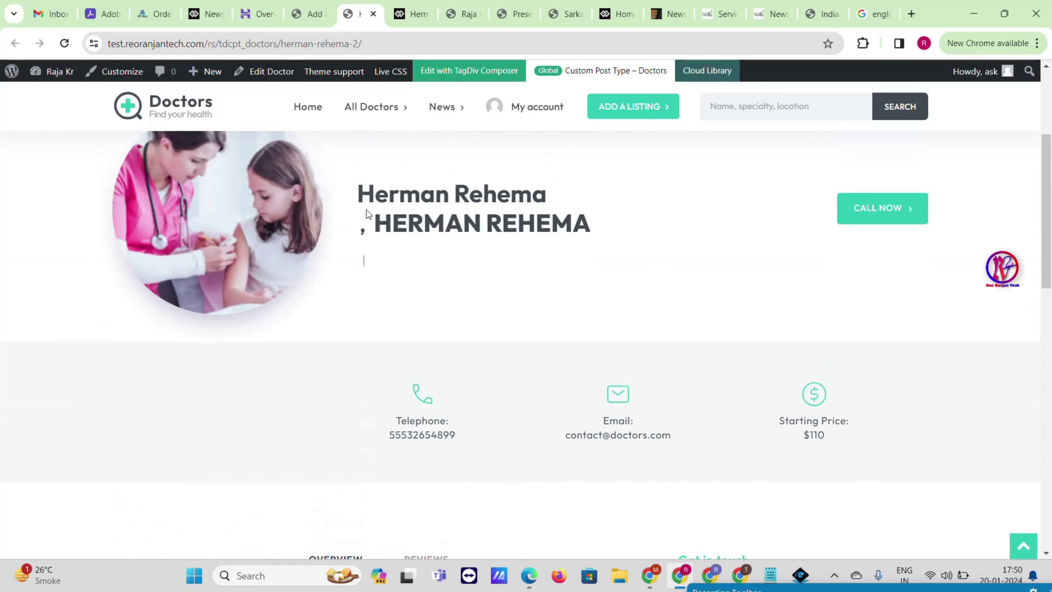
click(314, 5)
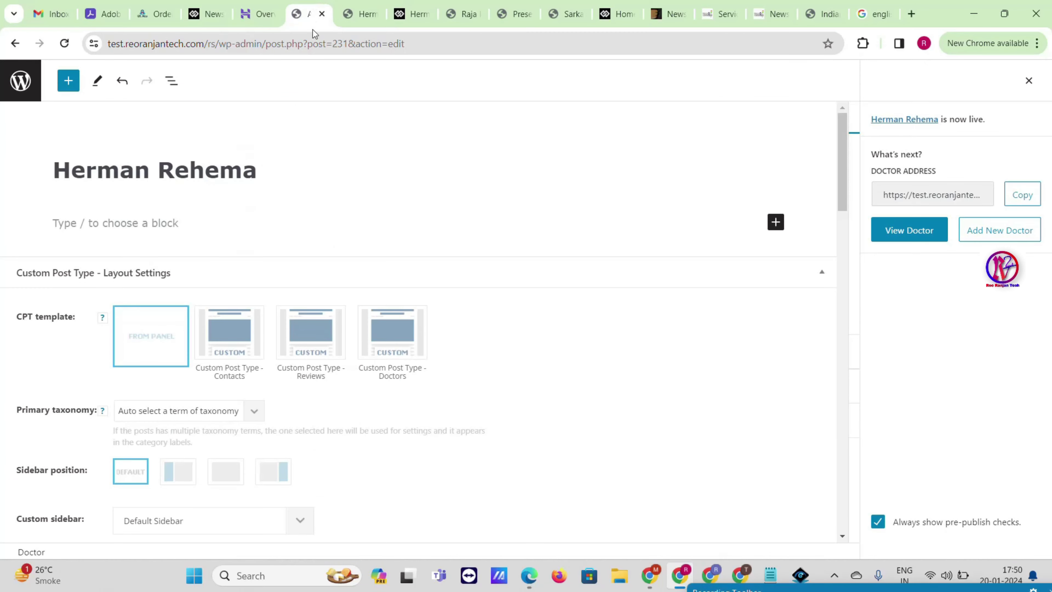
Step: Return to the Doctors list, now 61 entries, then switch to the ThemeRaja services page
click(24, 98)
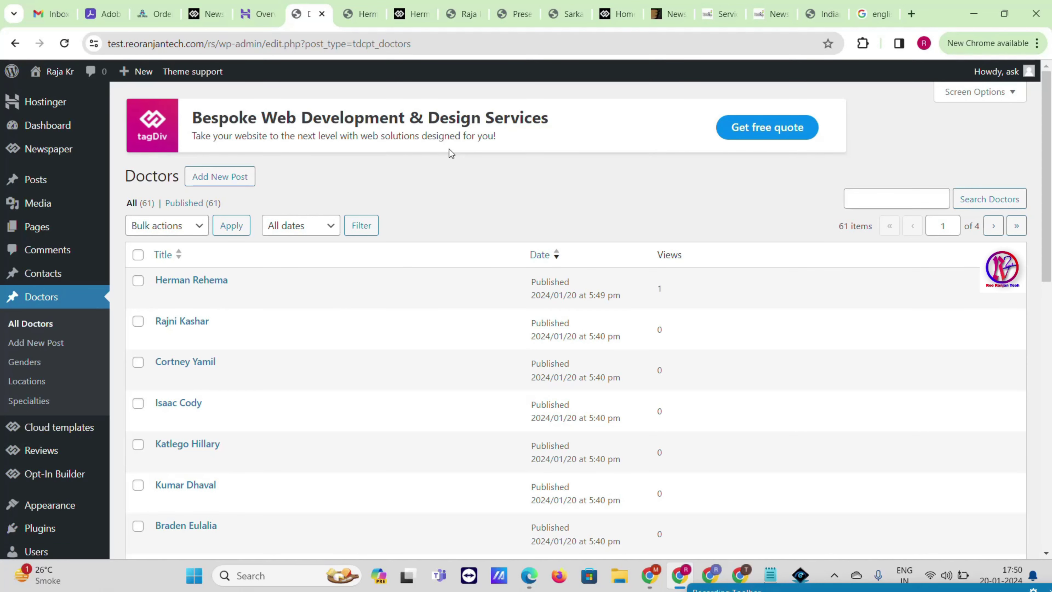
click(721, 6)
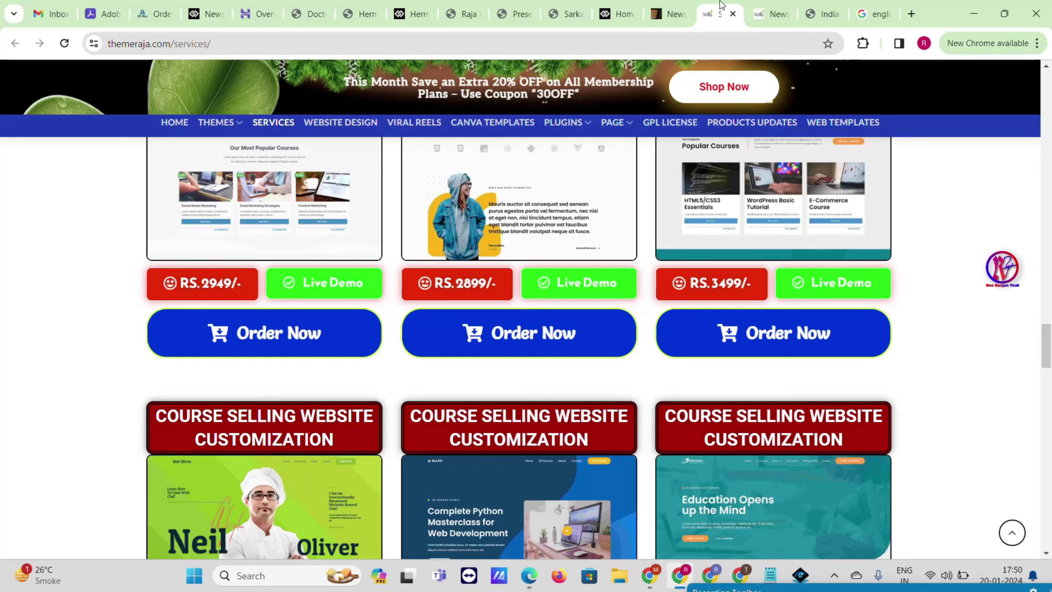
scroll(270, 139, up, 2)
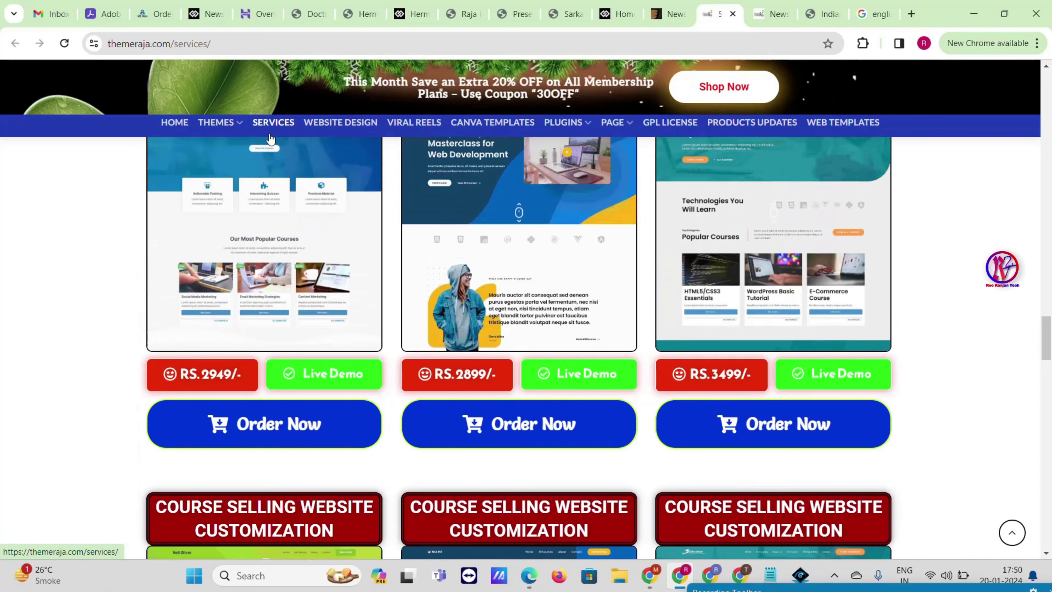
scroll(388, 331, up, 8)
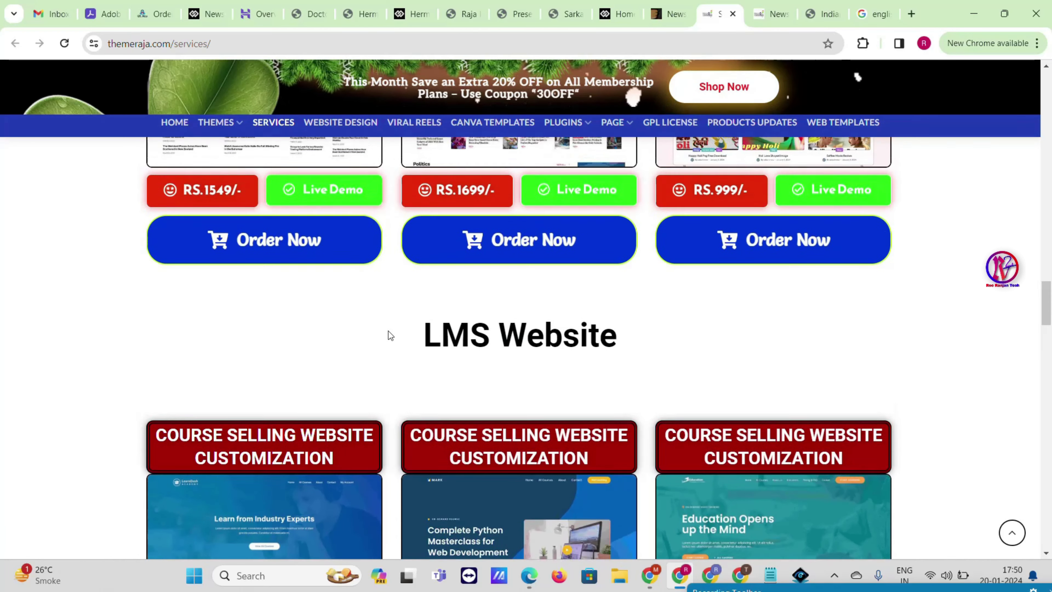
scroll(388, 330, up, 15)
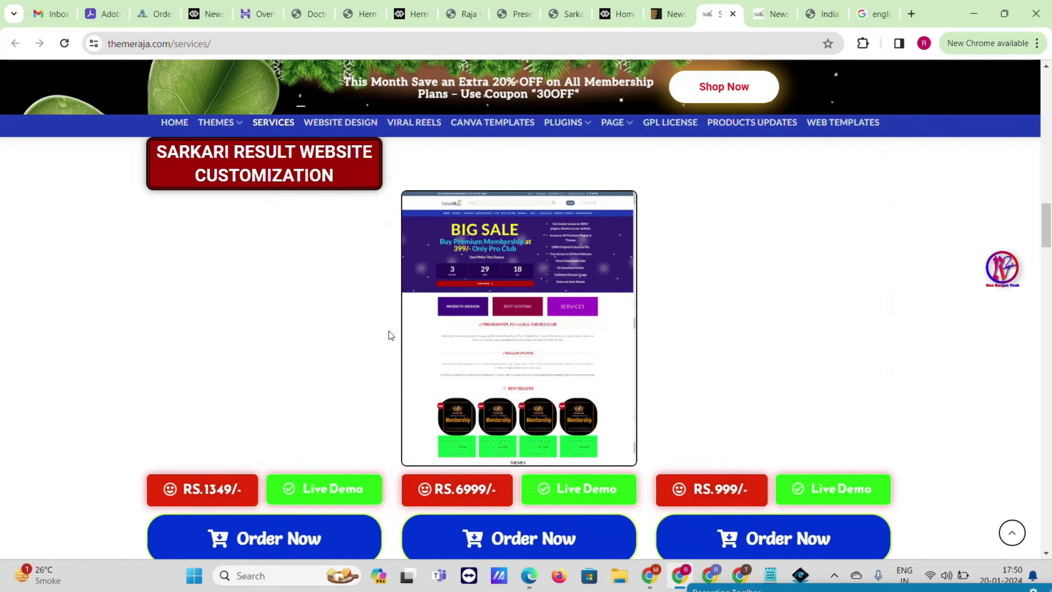
scroll(389, 331, up, 8)
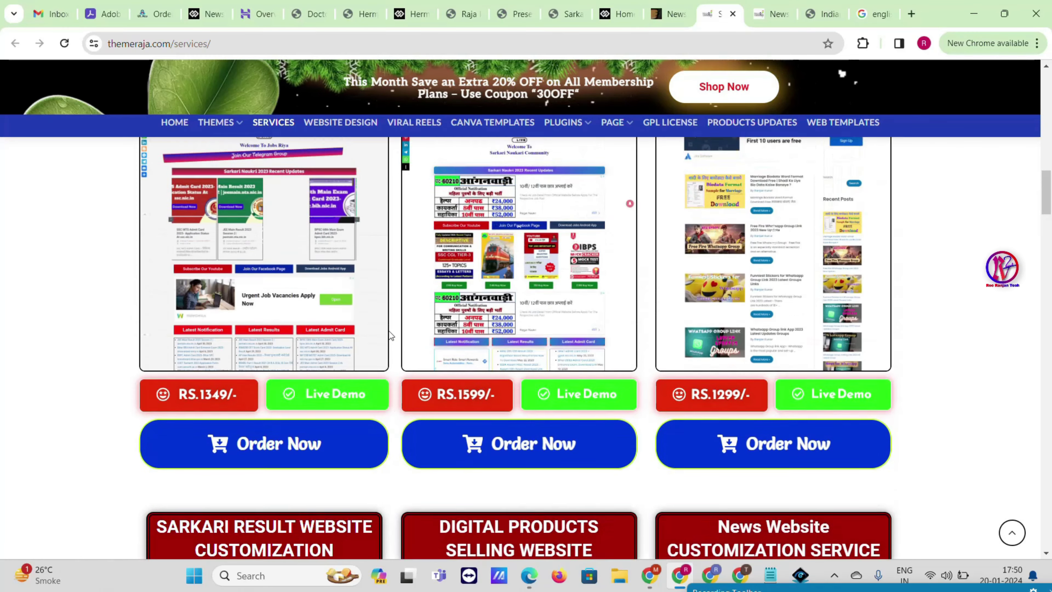
scroll(389, 331, up, 10)
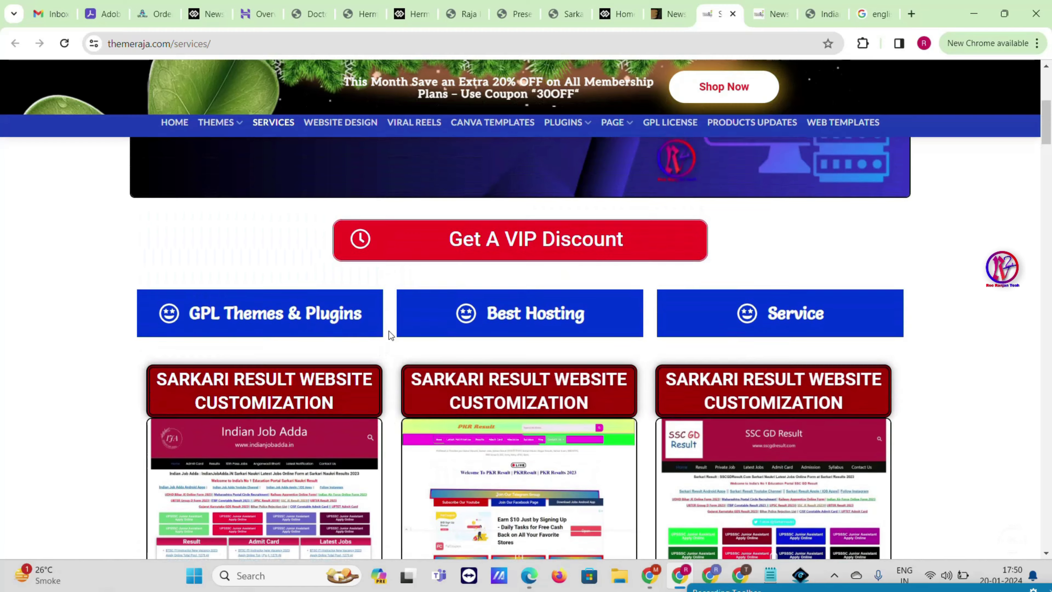
scroll(389, 330, up, 6)
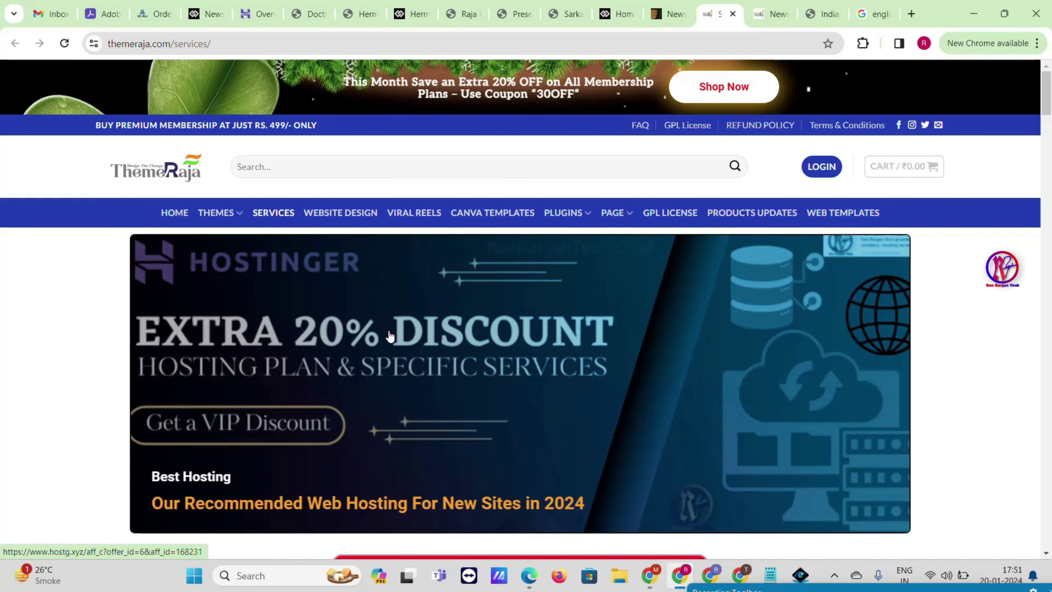